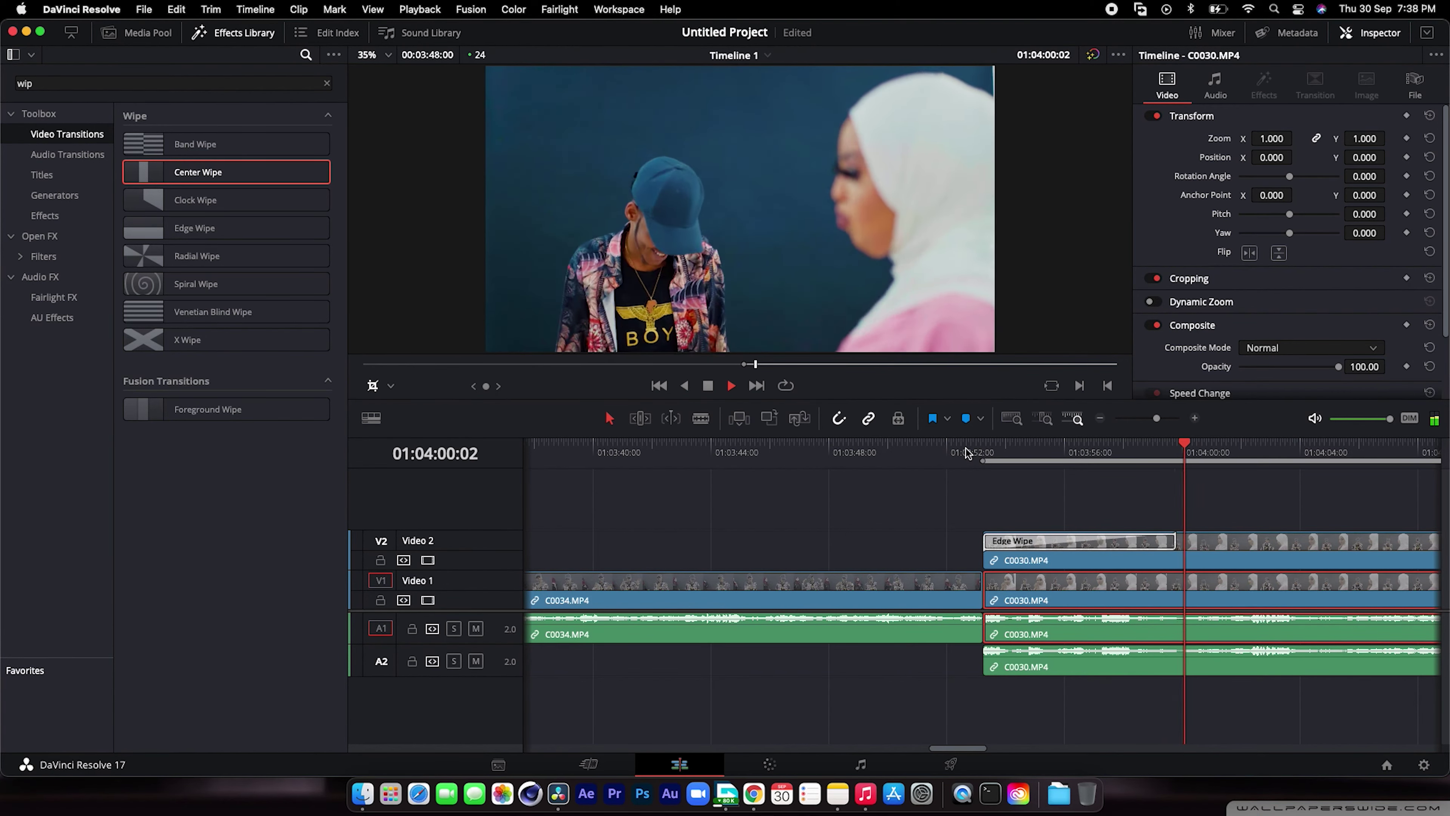
left_click(964, 444)
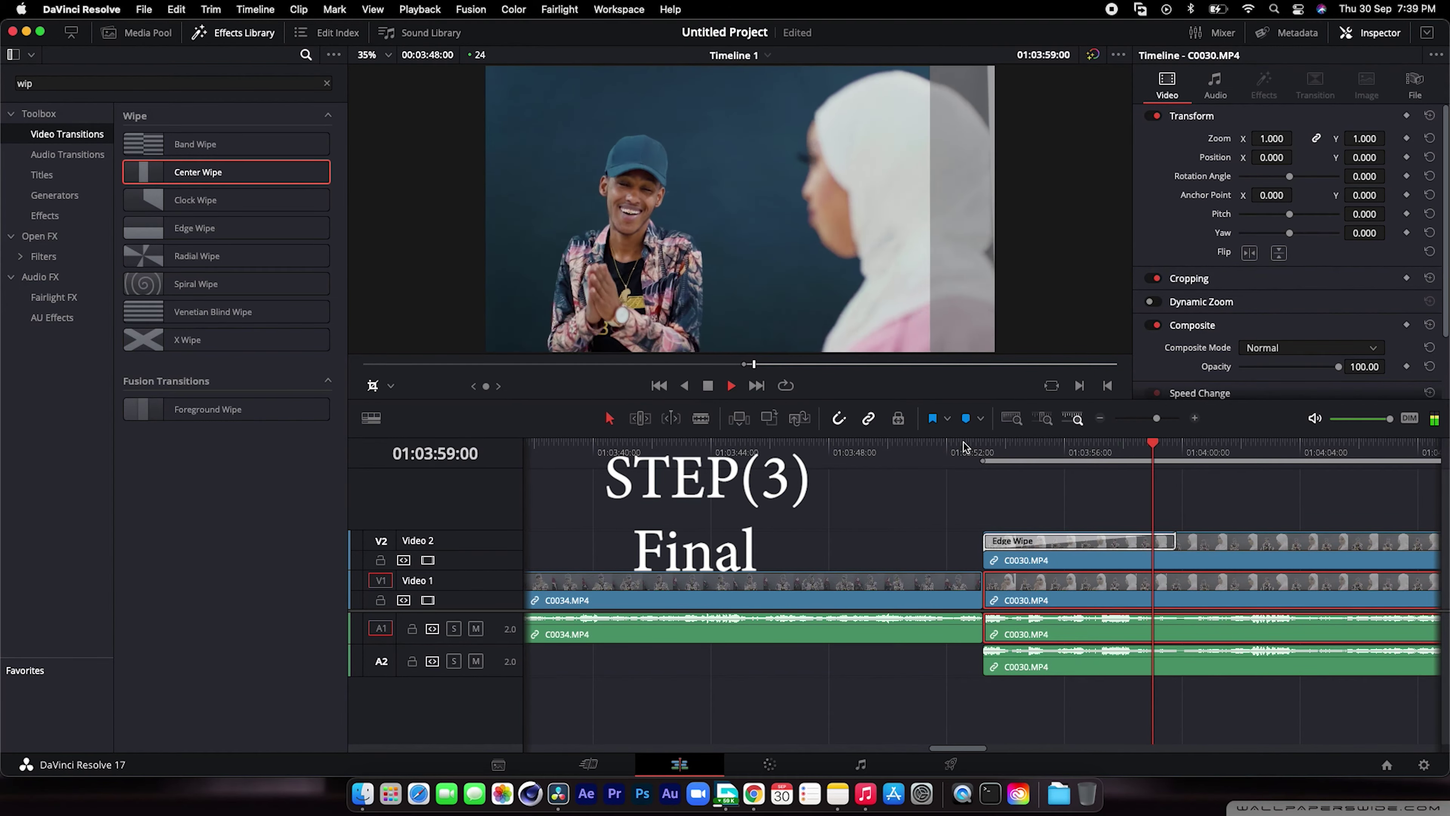
key("space")
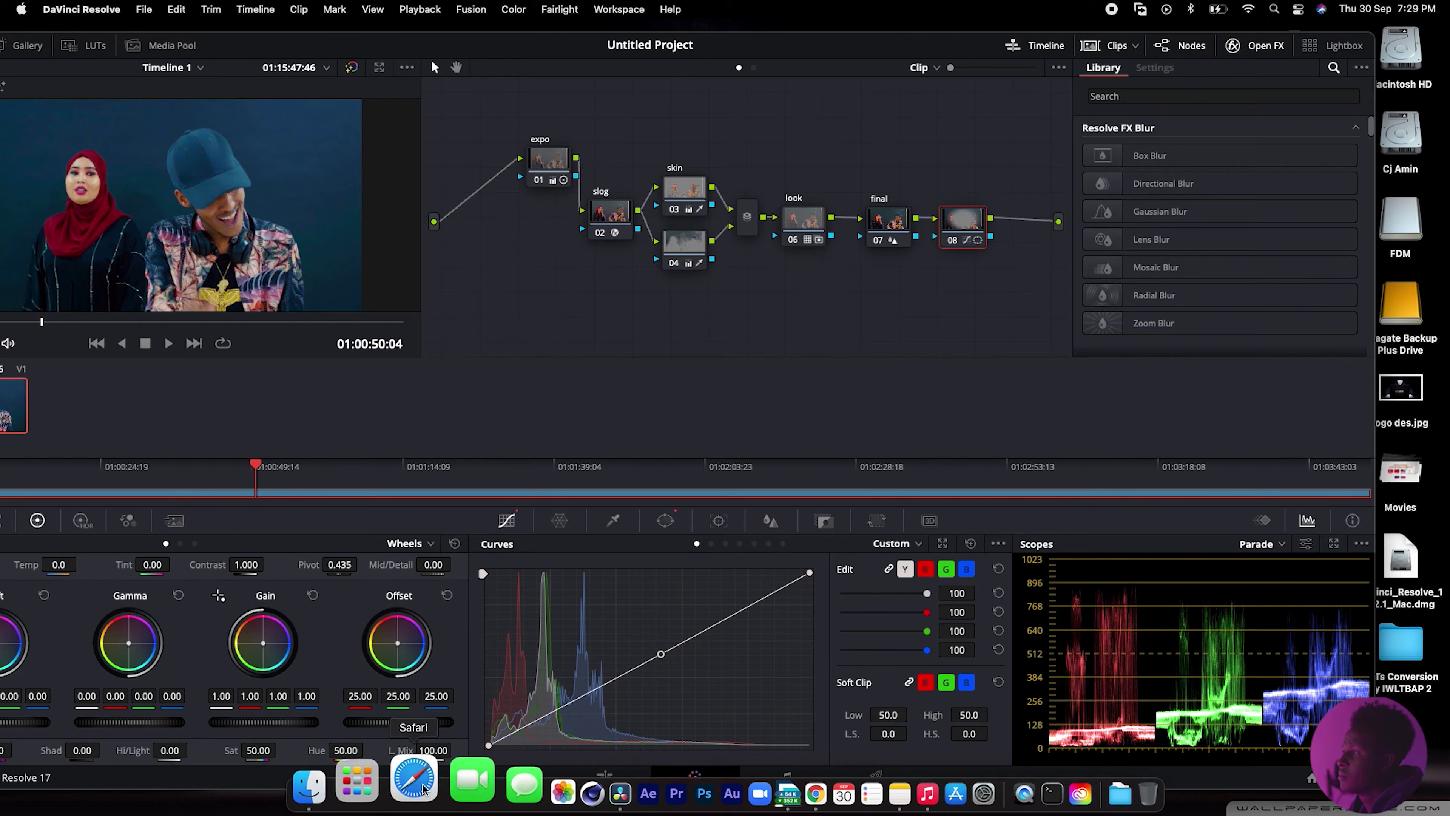
Preview the stored clips C0027.MP4 and C0030.MP4, and add C0030.MP4 to the project's media pool.
left_click(429, 772)
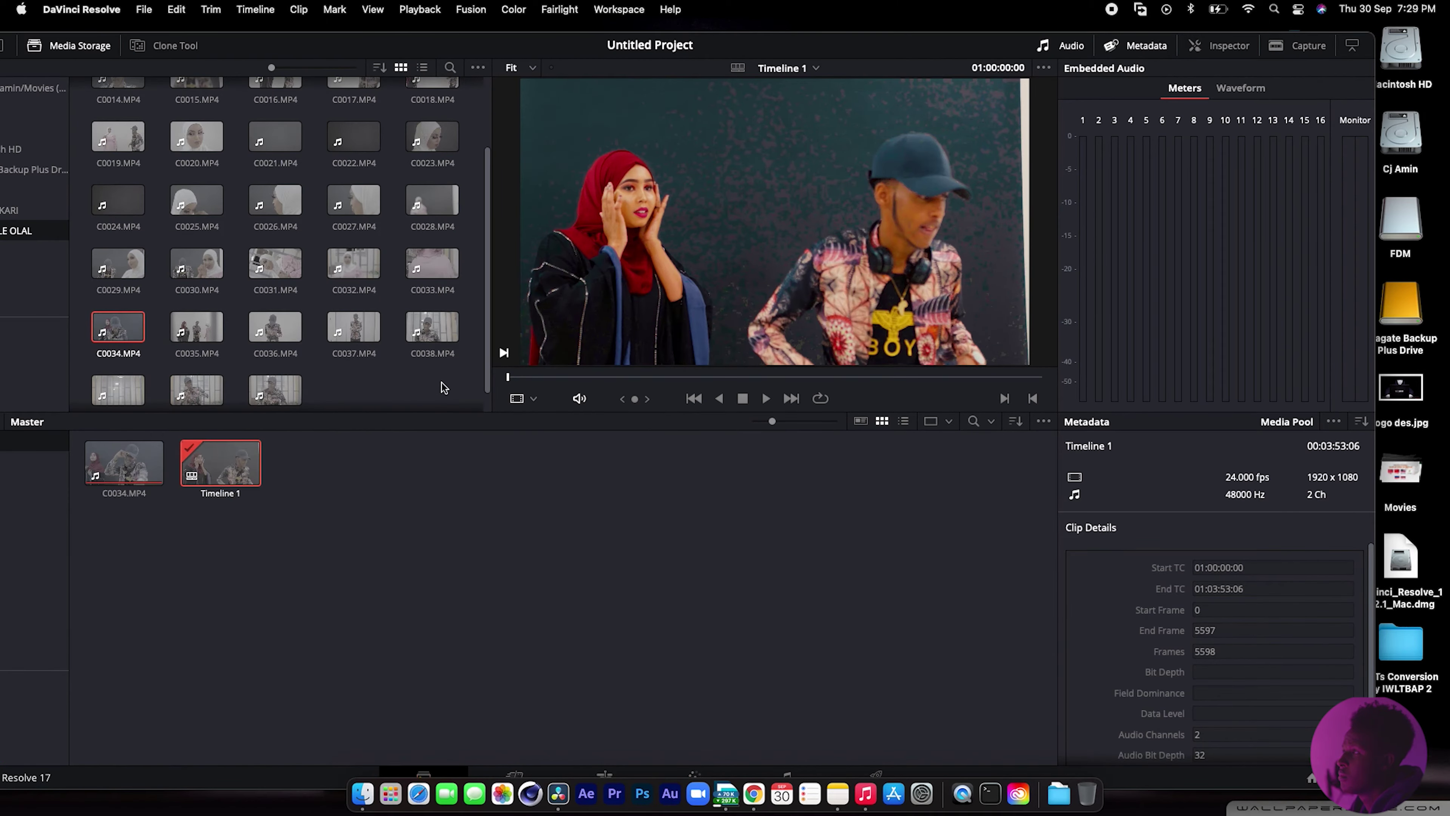
left_click(354, 201)
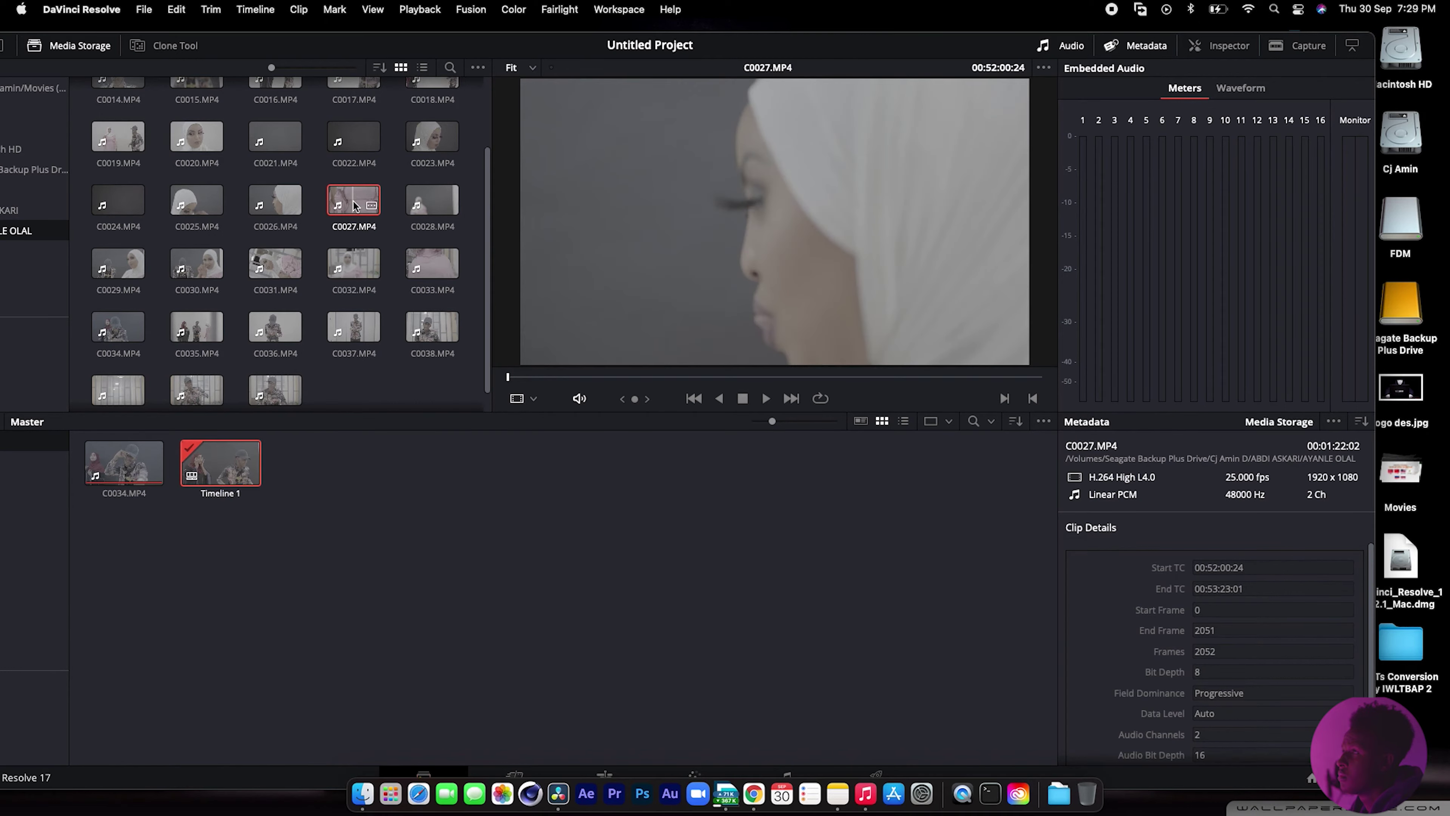
left_click(204, 255)
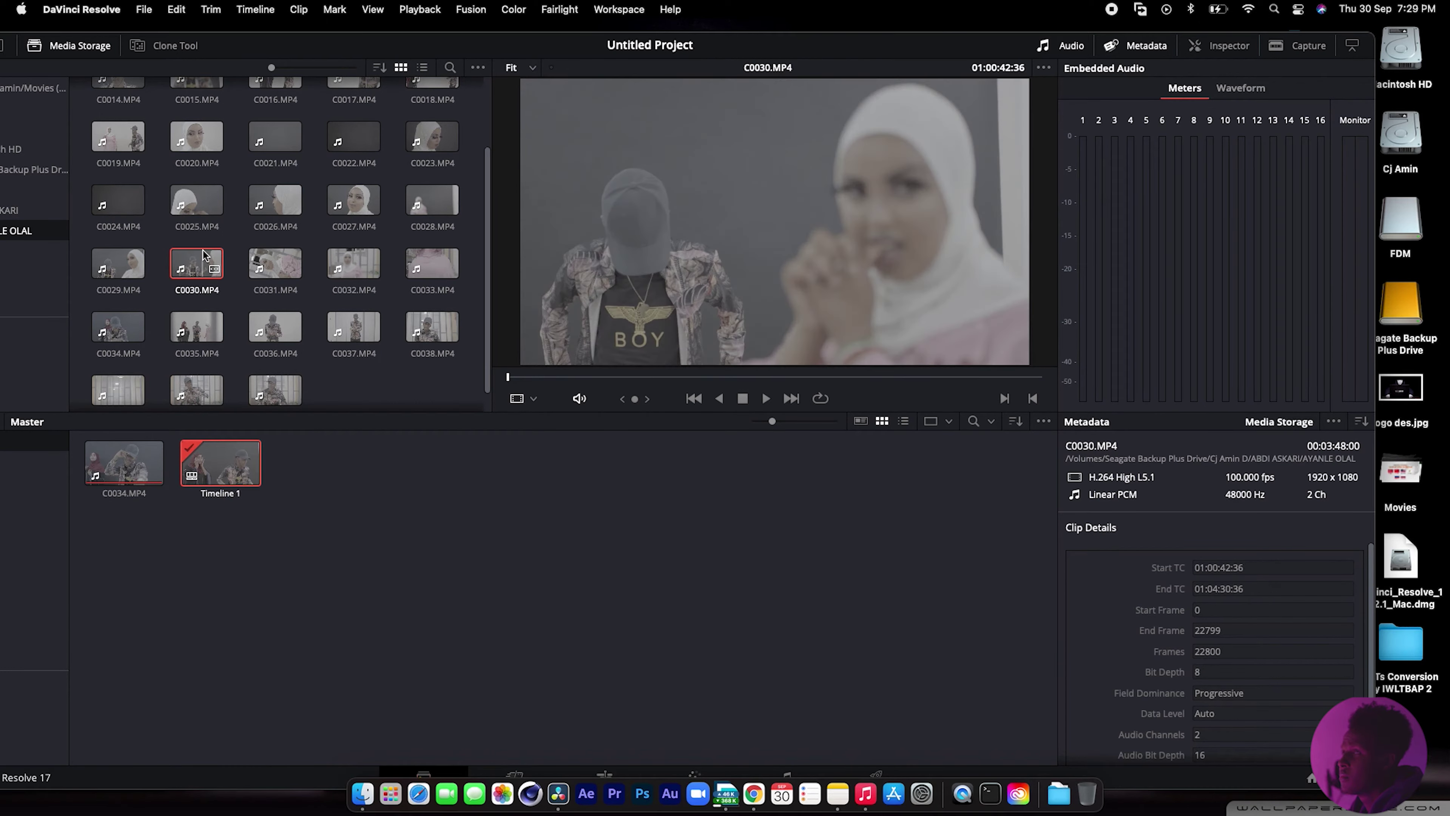
left_click(660, 376)
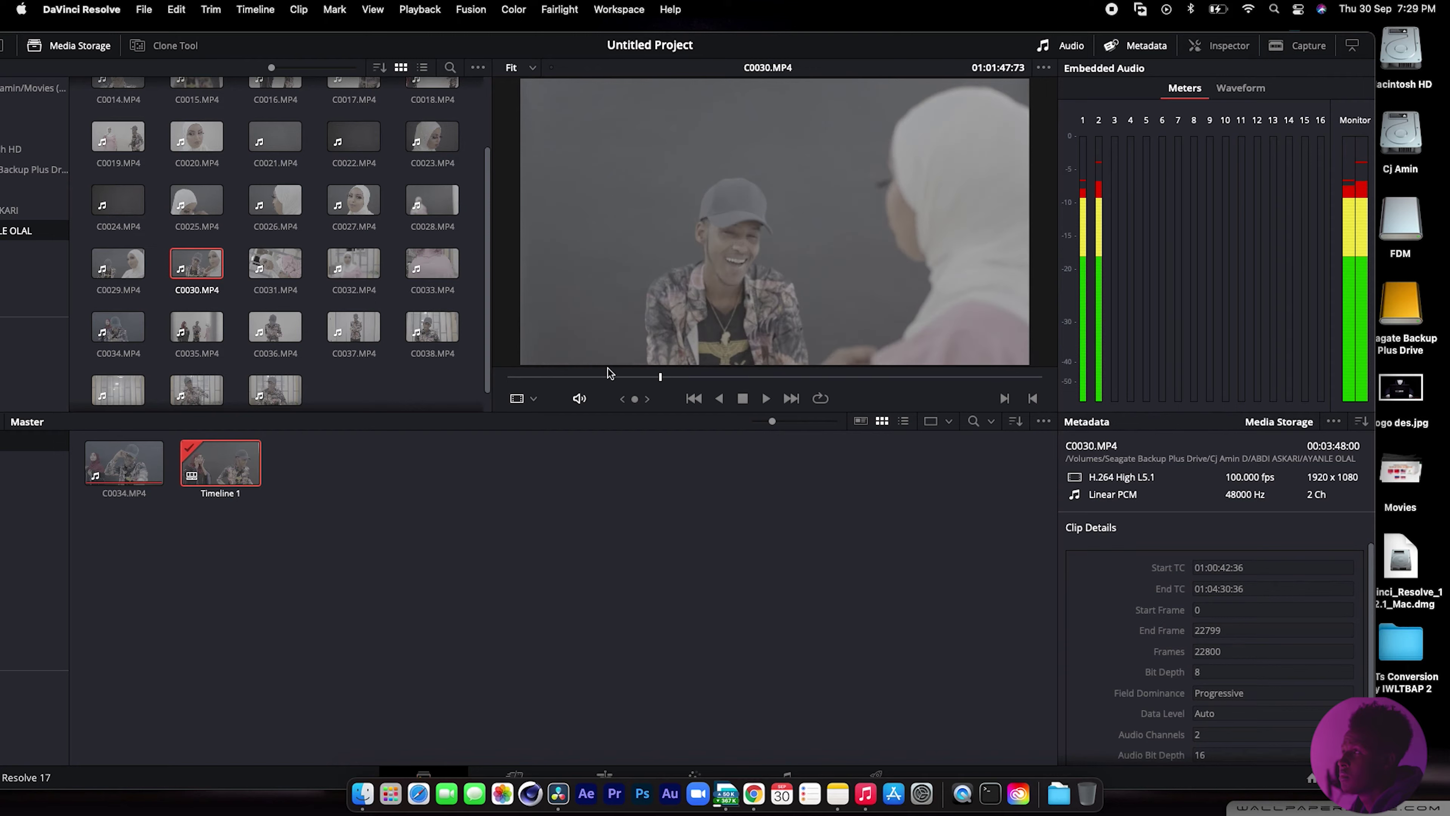
left_click_drag(199, 264, 346, 525)
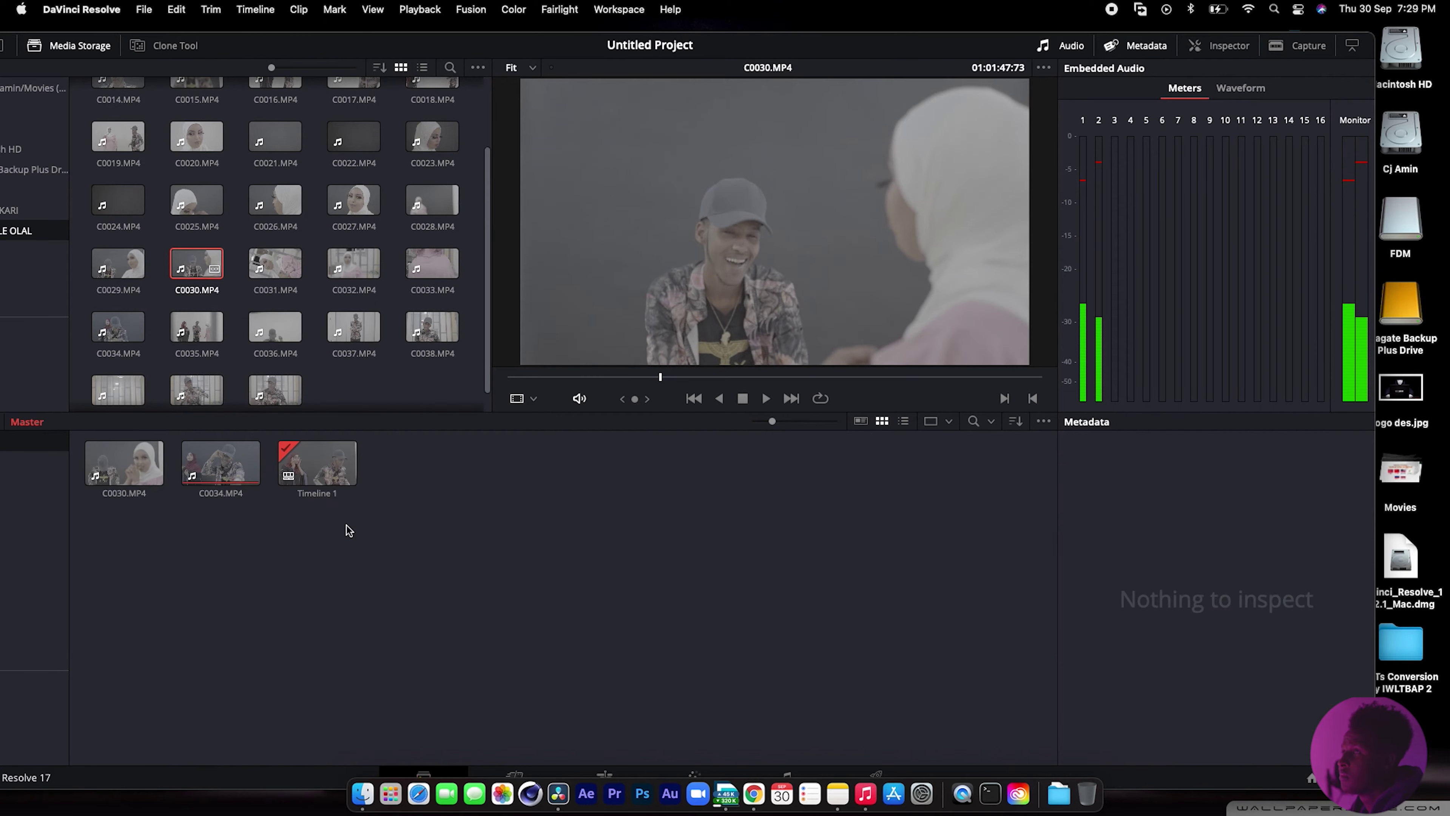
Place C0030.MP4 directly after C0034.MP4 on Timeline 1 and park the playhead inside the new clip.
left_click(605, 766)
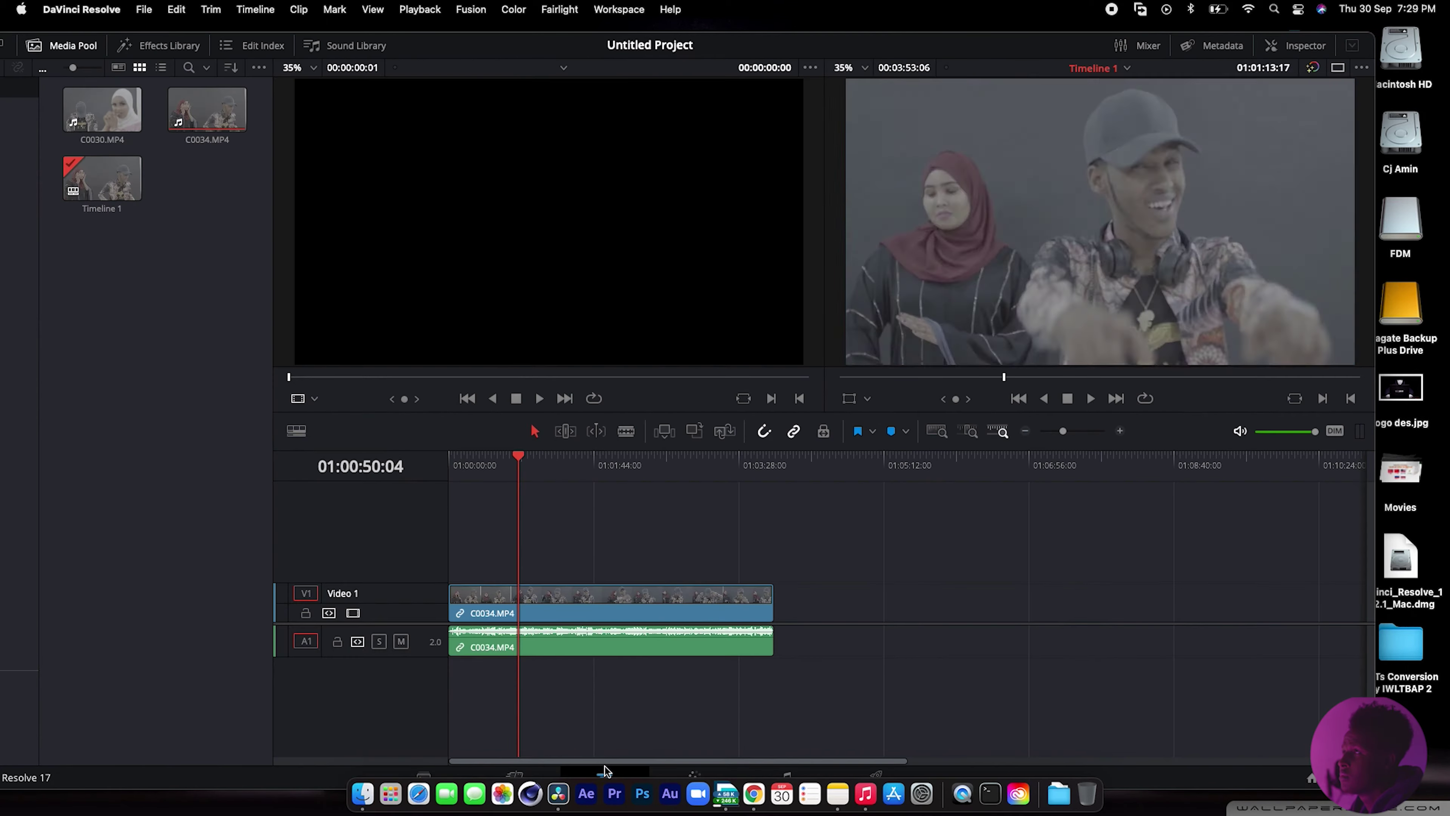
left_click_drag(101, 109, 794, 635)
left_click_drag(833, 464, 866, 463)
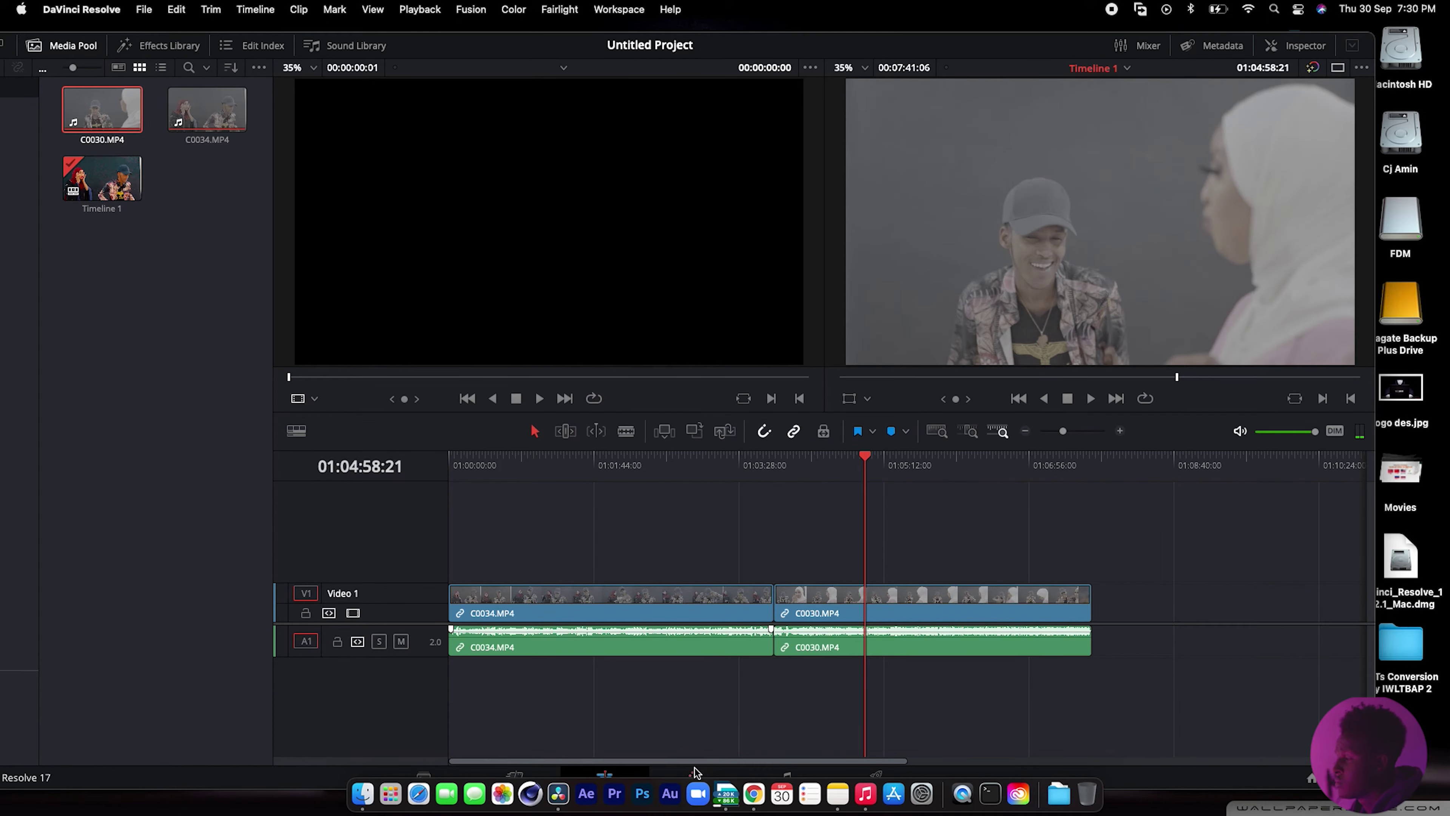
Apply the grade of gallery still 1.1.1 to the C0030 clip for colour grading and check a later frame.
left_click(694, 770)
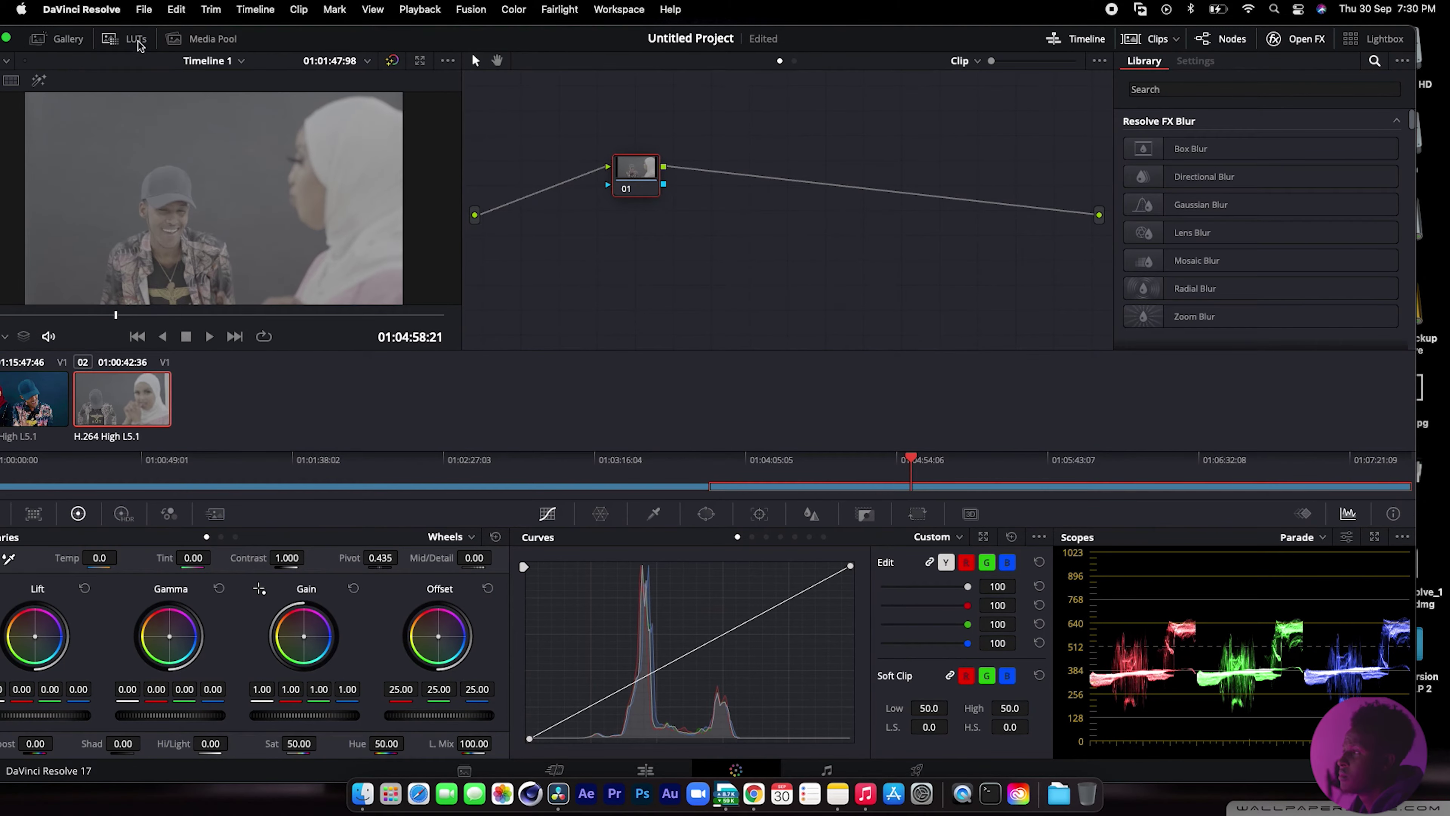
left_click(68, 39)
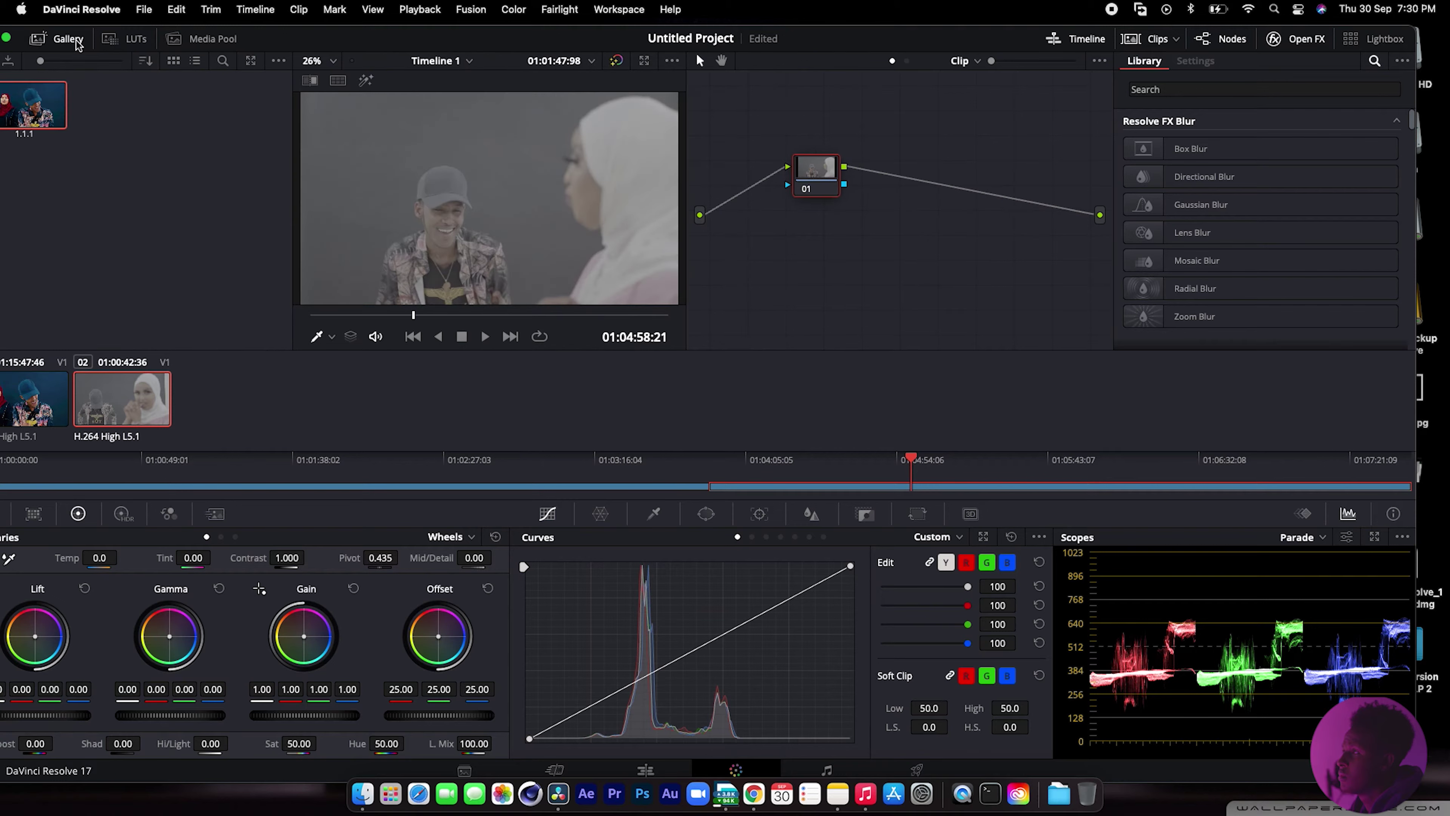
right_click(41, 119)
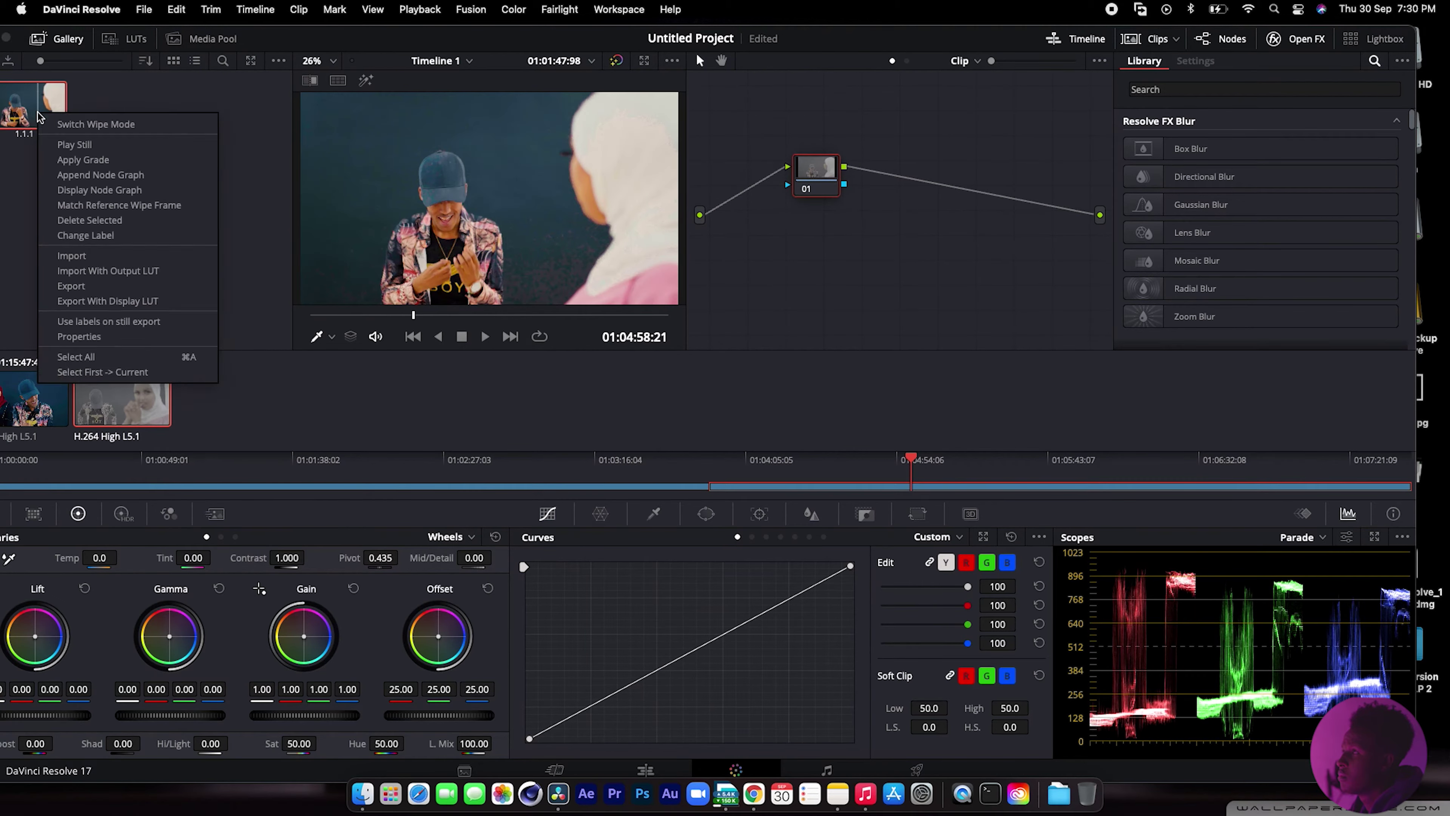
left_click(82, 159)
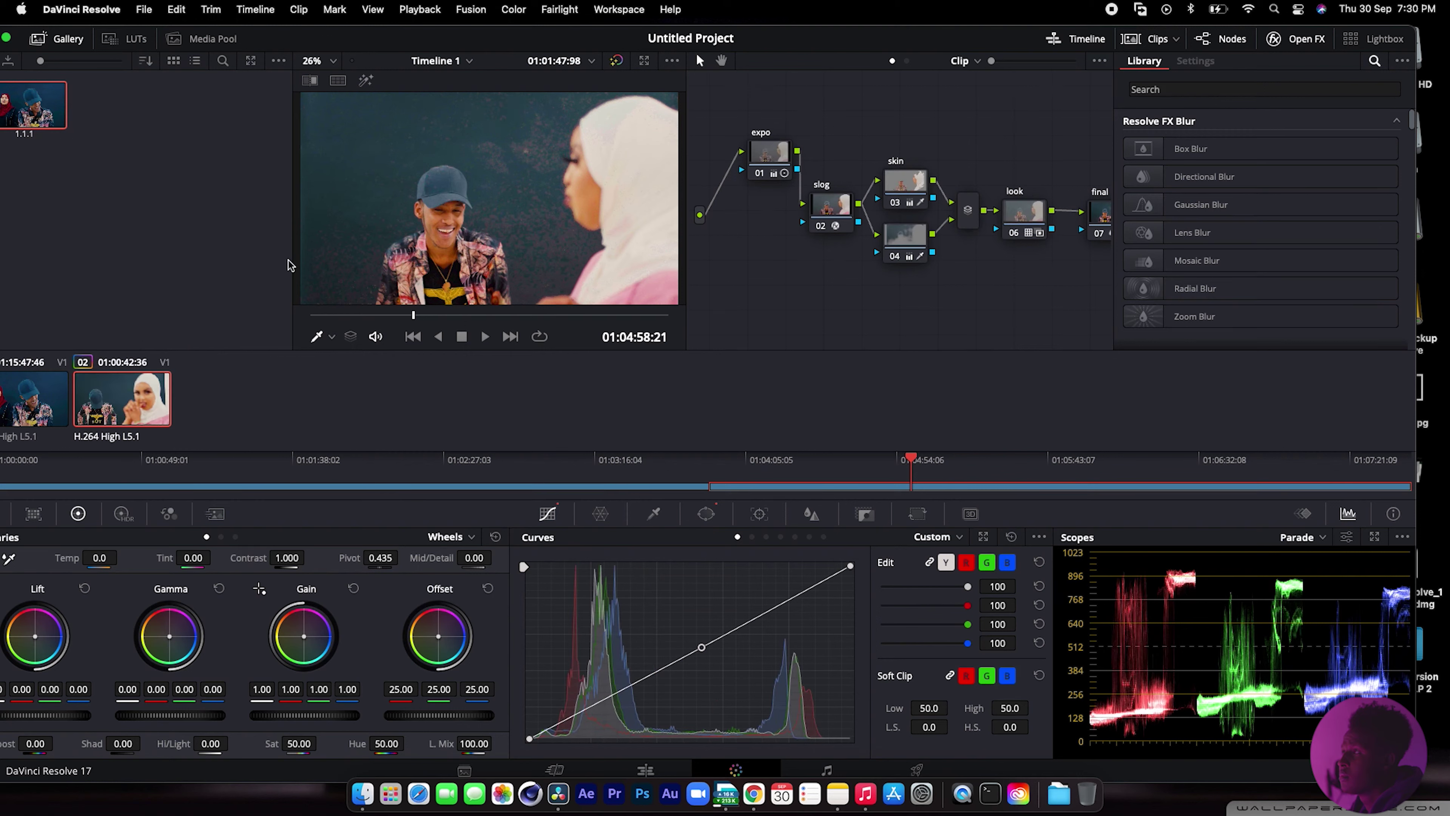
left_click_drag(474, 316, 492, 314)
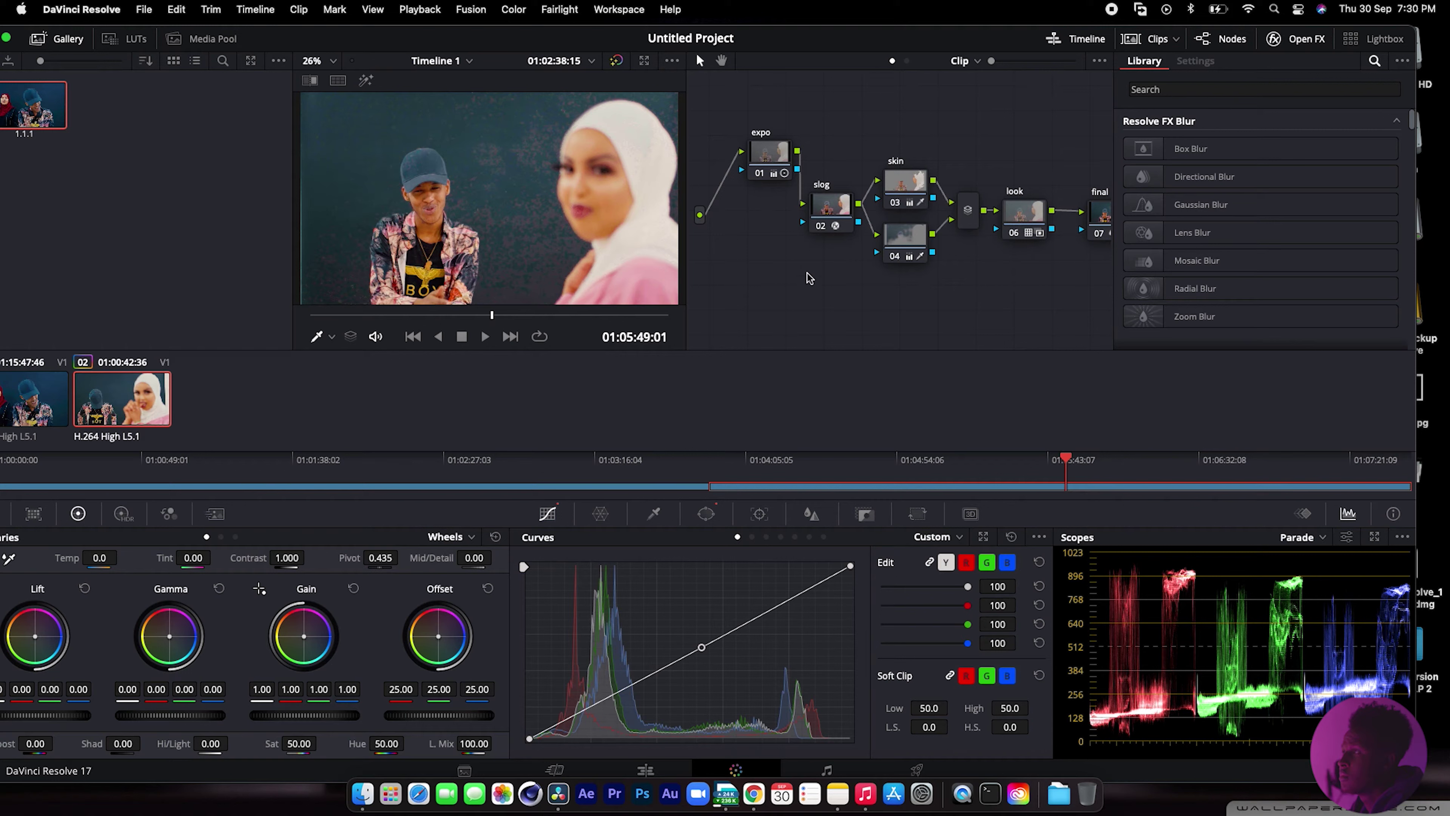
Reset the node grades of node 04 and the skin node 03.
left_click(908, 235)
right_click(909, 236)
mouse_move(975, 281)
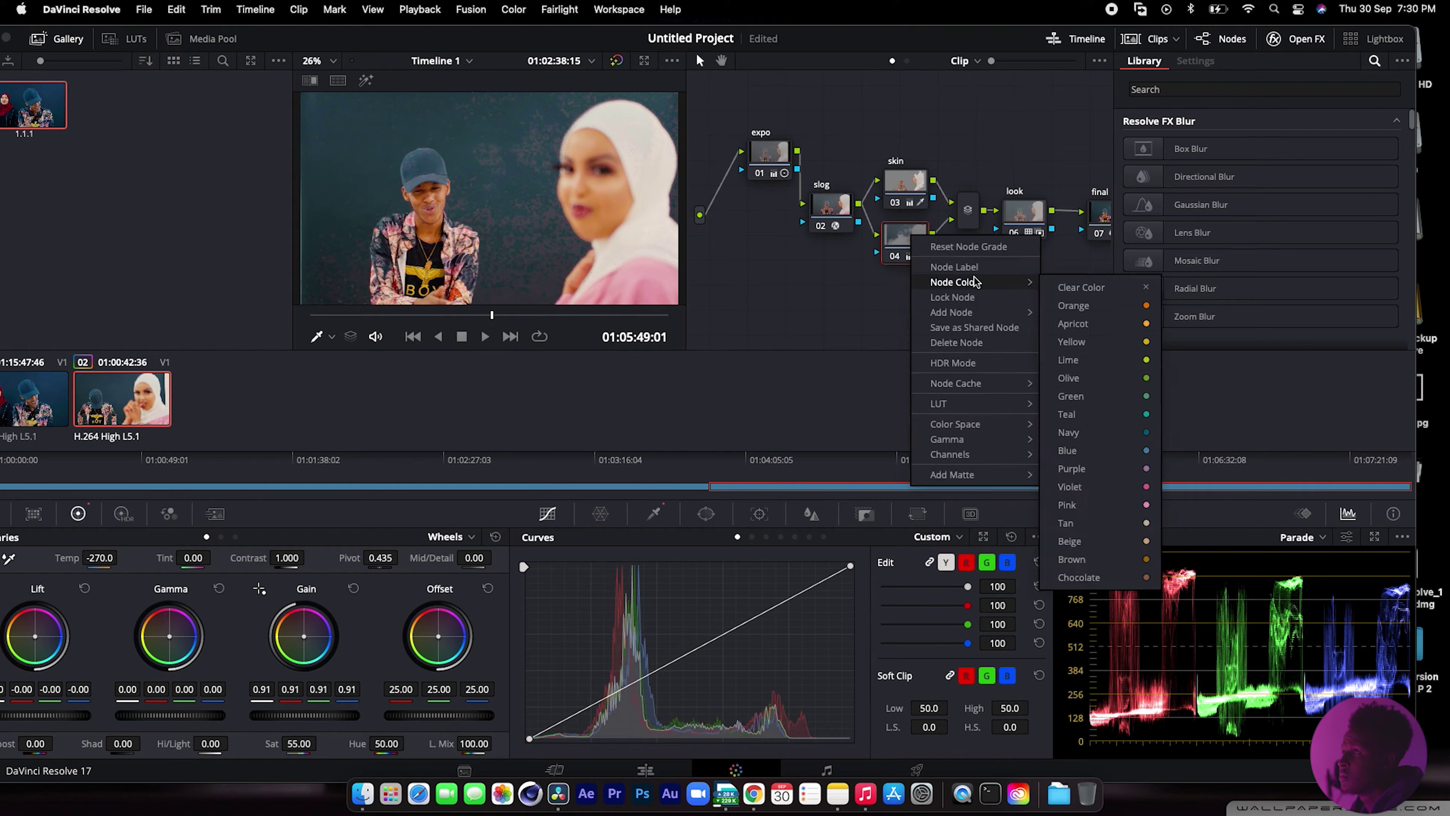
left_click(973, 247)
left_click(905, 183)
right_click(907, 186)
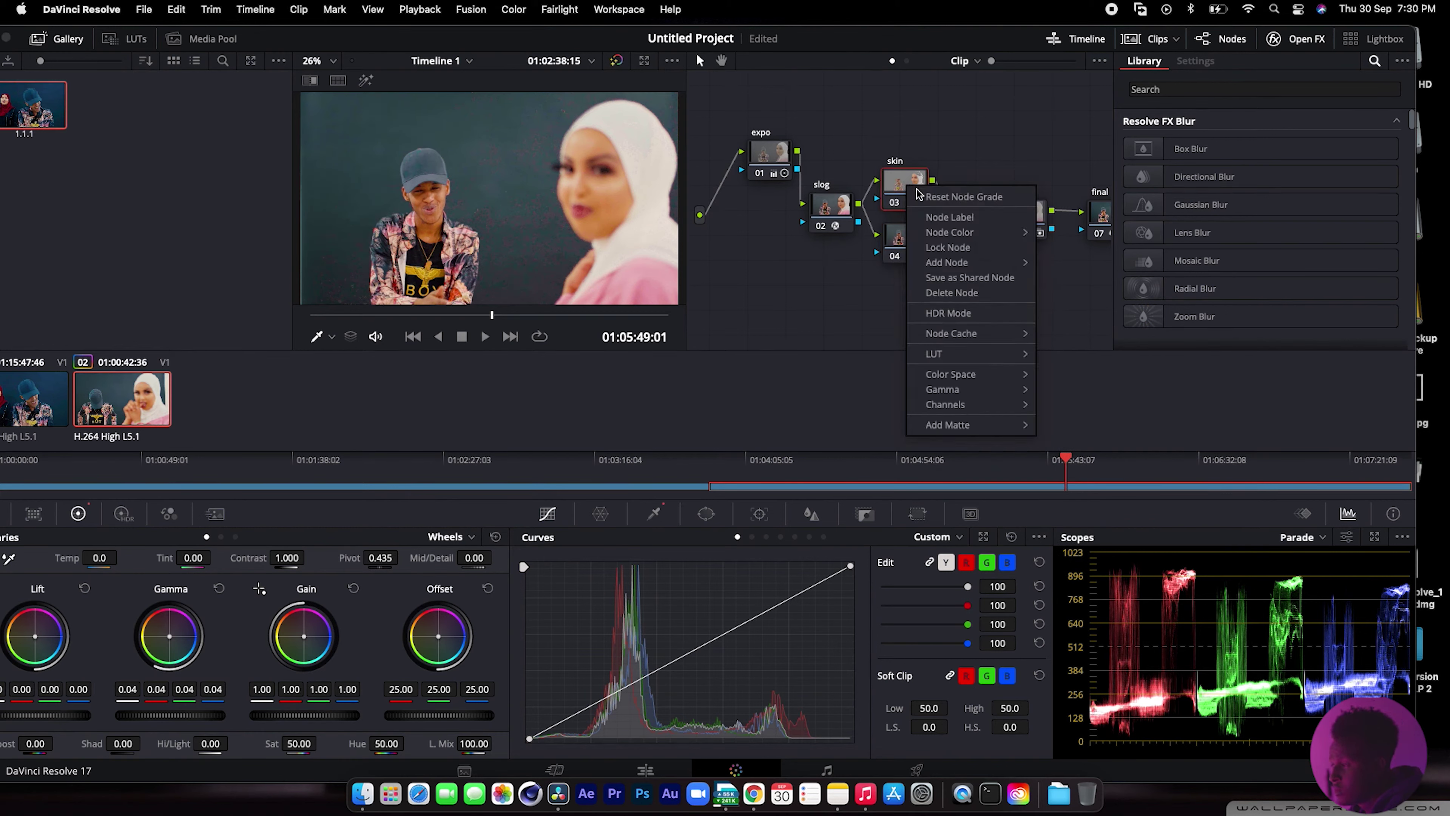
left_click(958, 199)
Try a colour temperature of -300 on the expo node, and undo it together with both node grade resets.
left_click(774, 159)
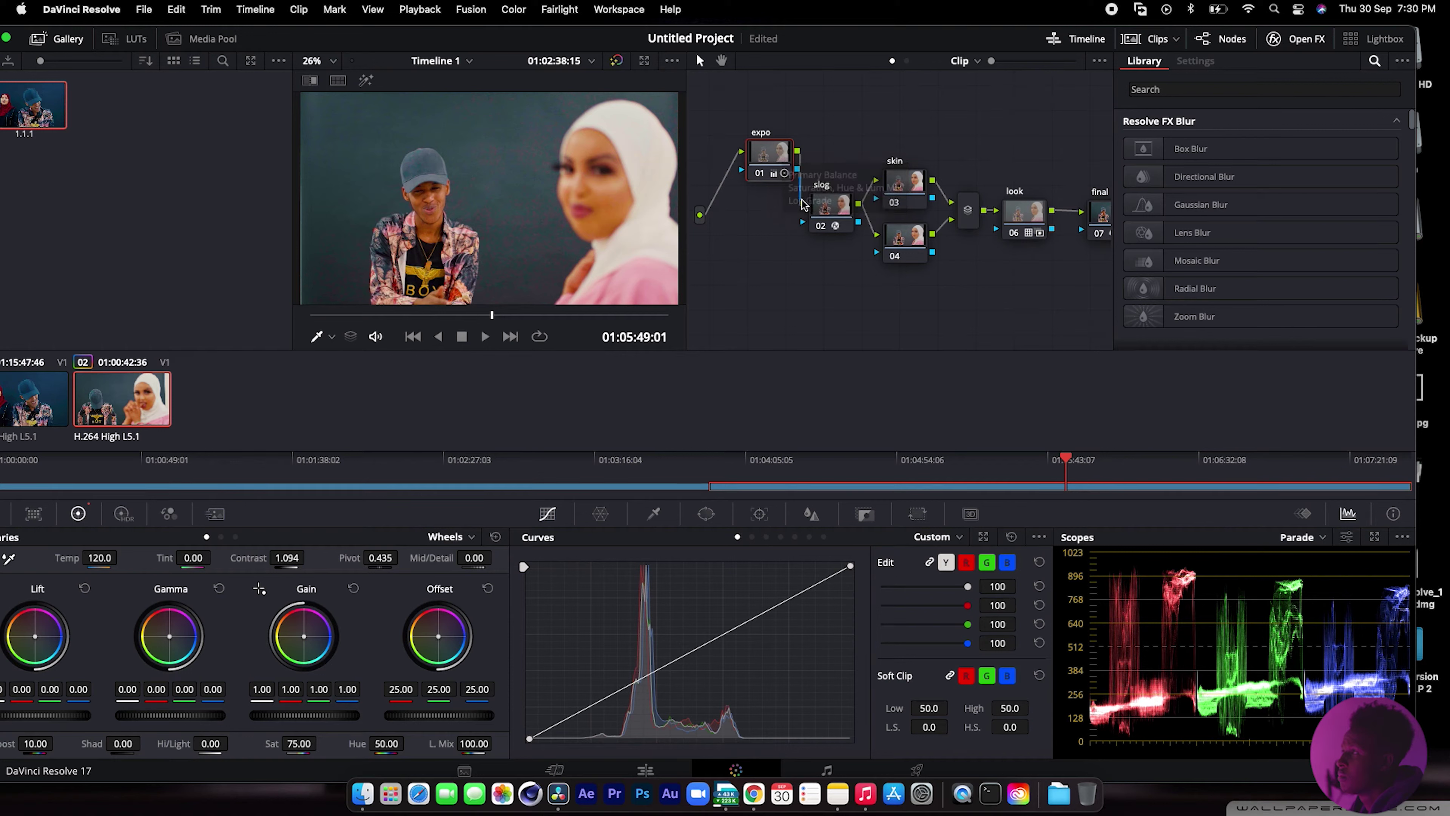
left_click_drag(131, 557, 104, 562)
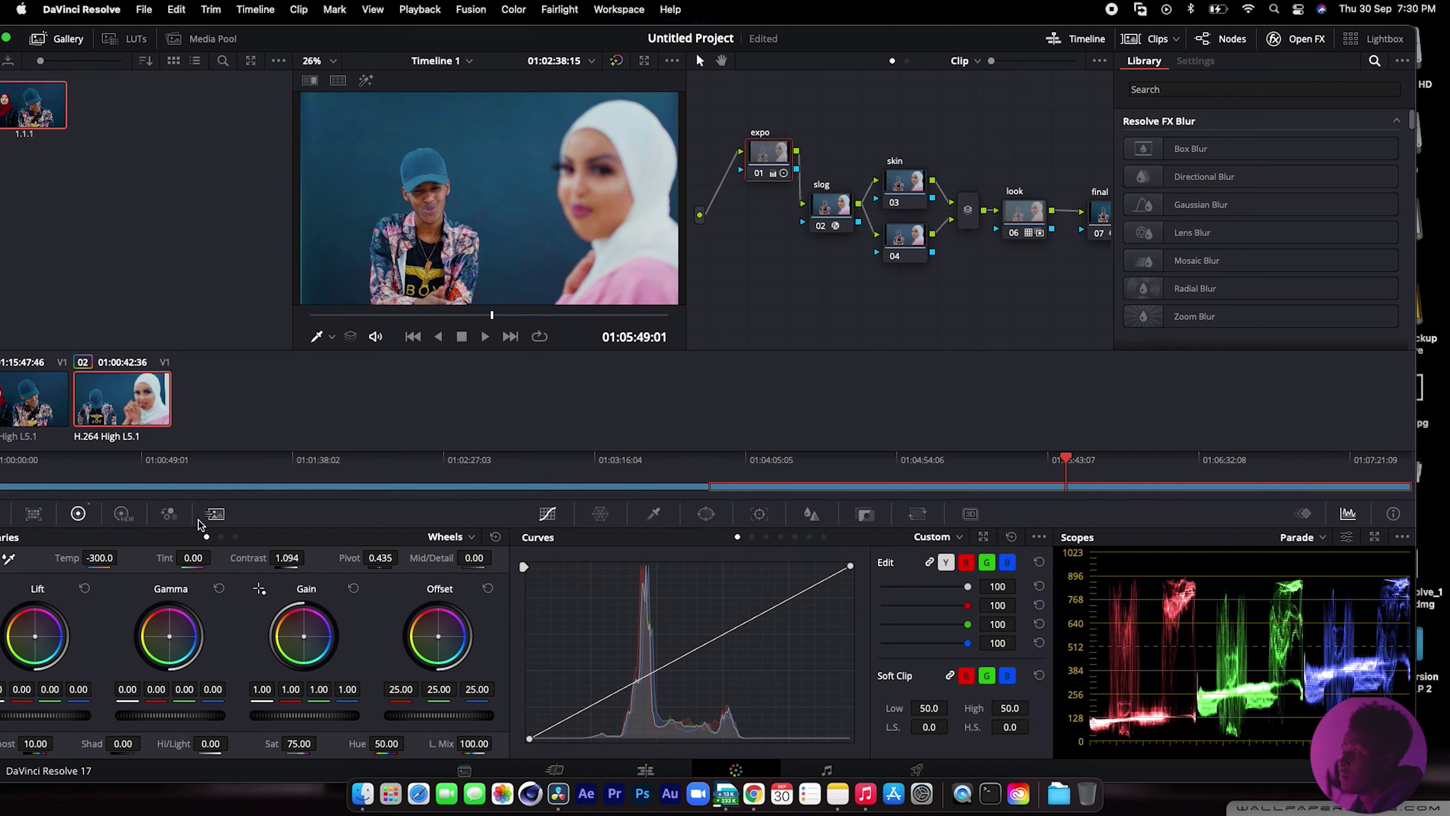
key("super+z")
key("super+shift+z")
key("super+shift+z")
key("super+shift+z")
key("super+shift+z")
key("super+shift+z")
key("super+shift+z")
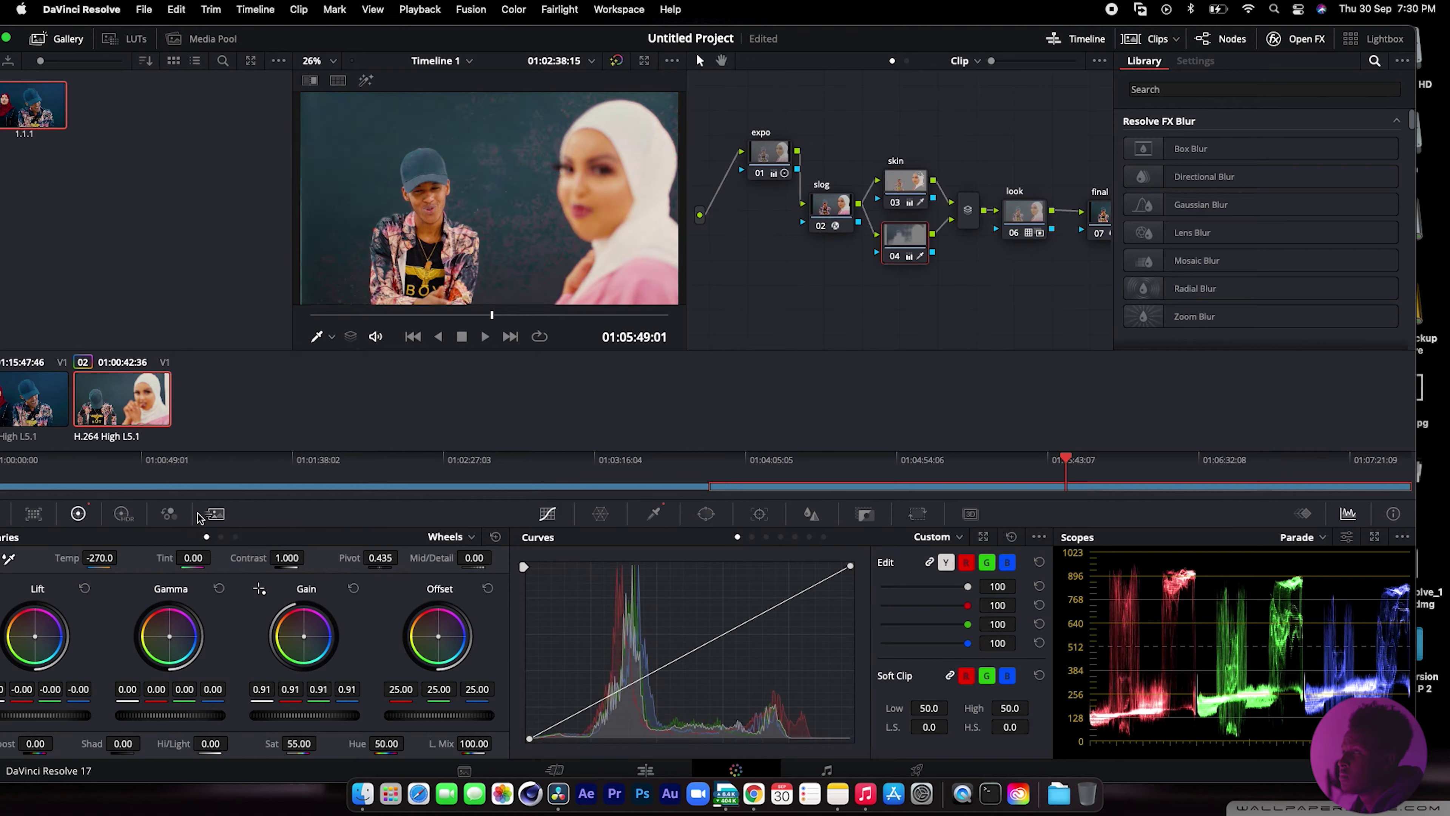
Set the colour temperature of the expo node to -100.
left_click(785, 146)
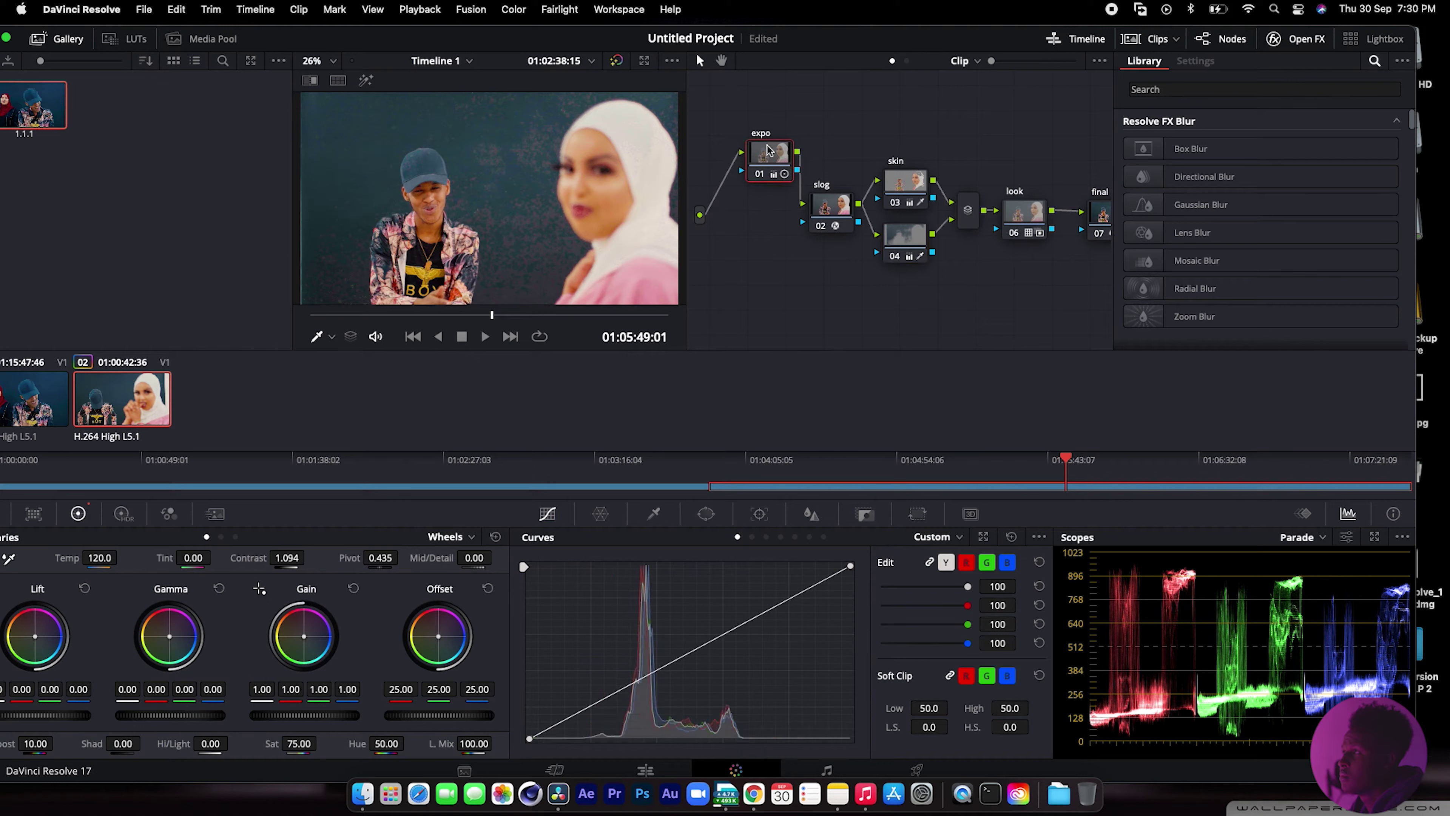
left_click_drag(123, 557, 121, 557)
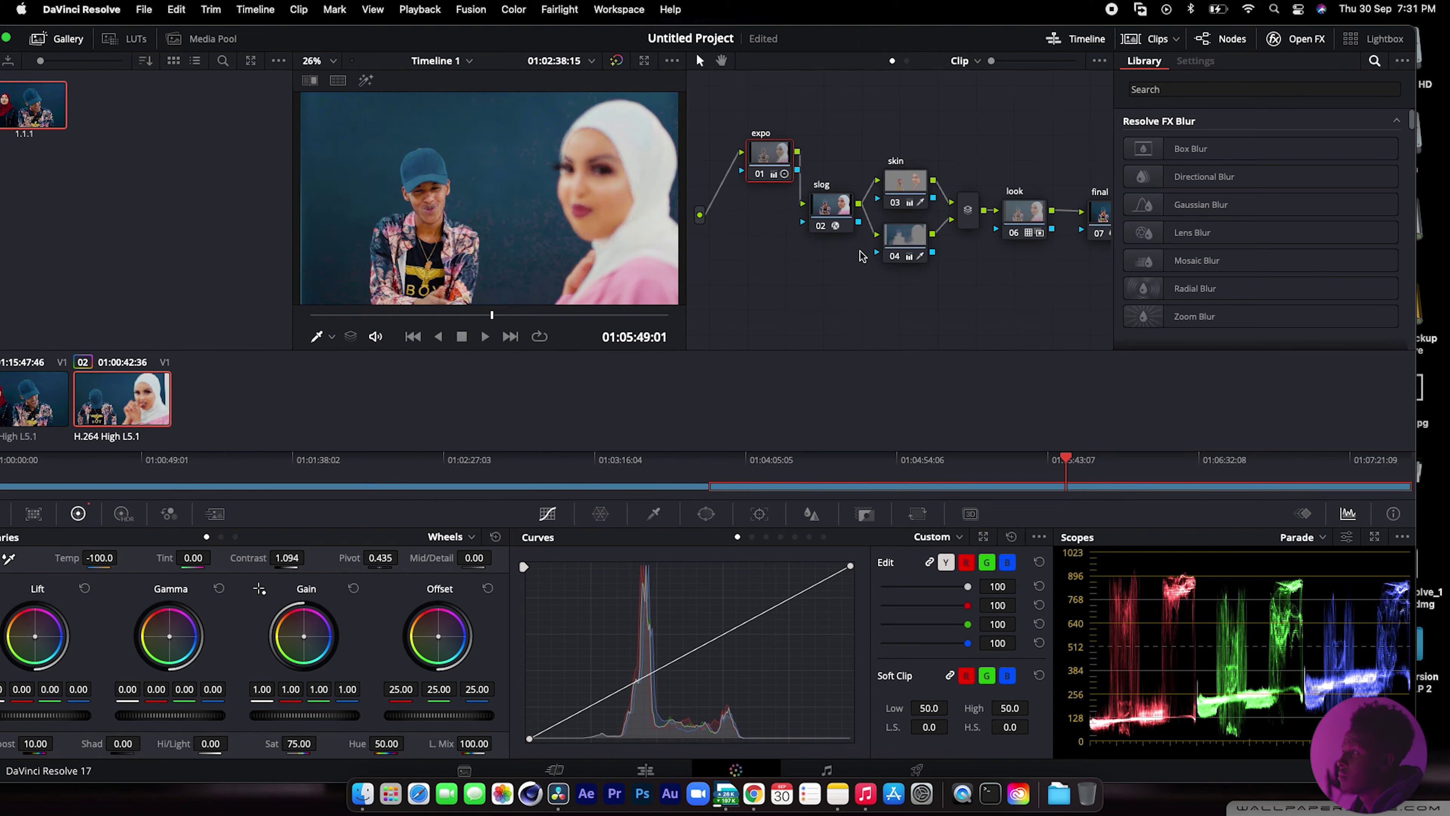
Extend node 04's qualifier selection by adding more of the blue background wall, checking it with the highlight view.
left_click(913, 234)
left_click(902, 184)
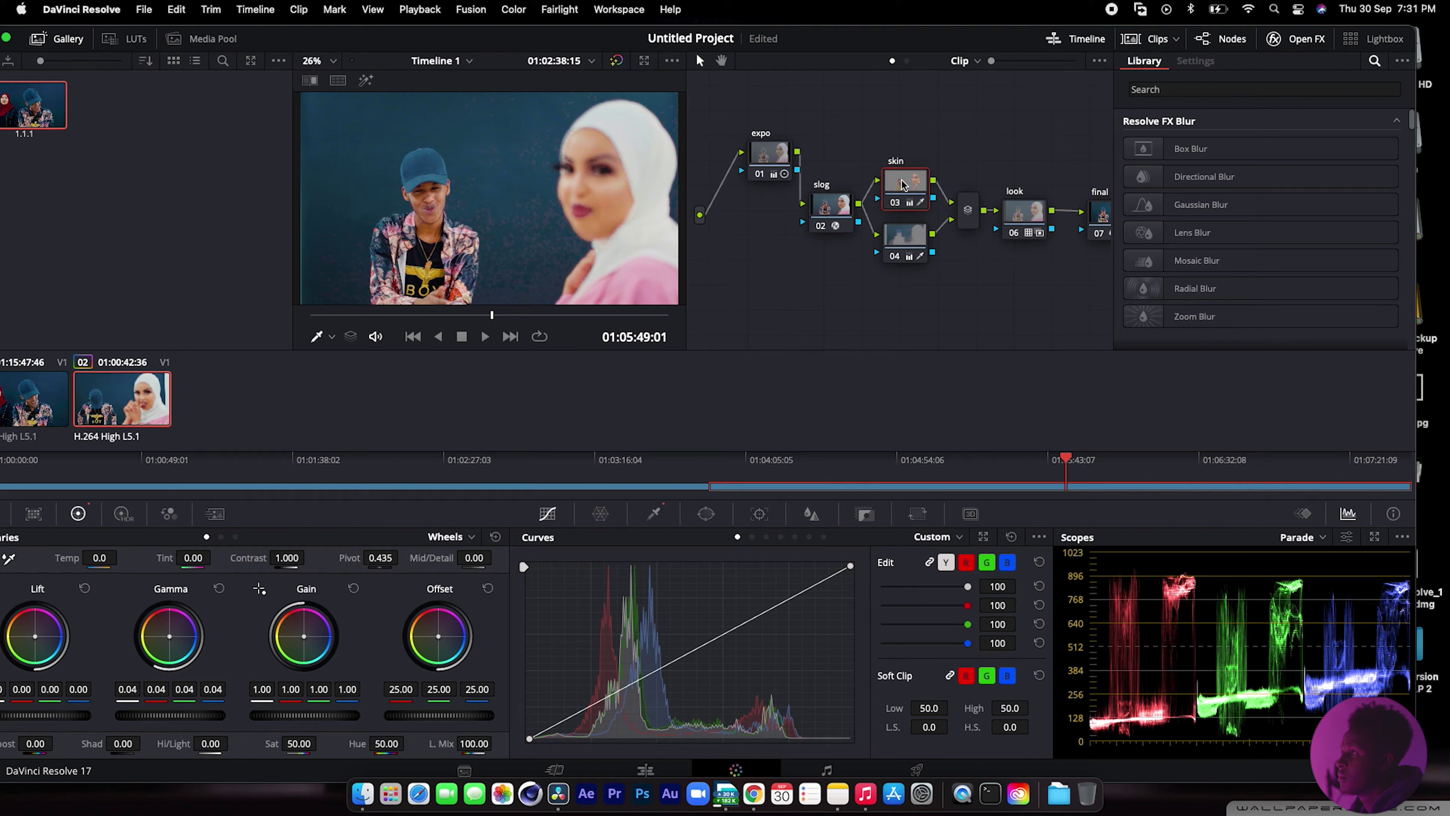
left_click(901, 231)
left_click(654, 514)
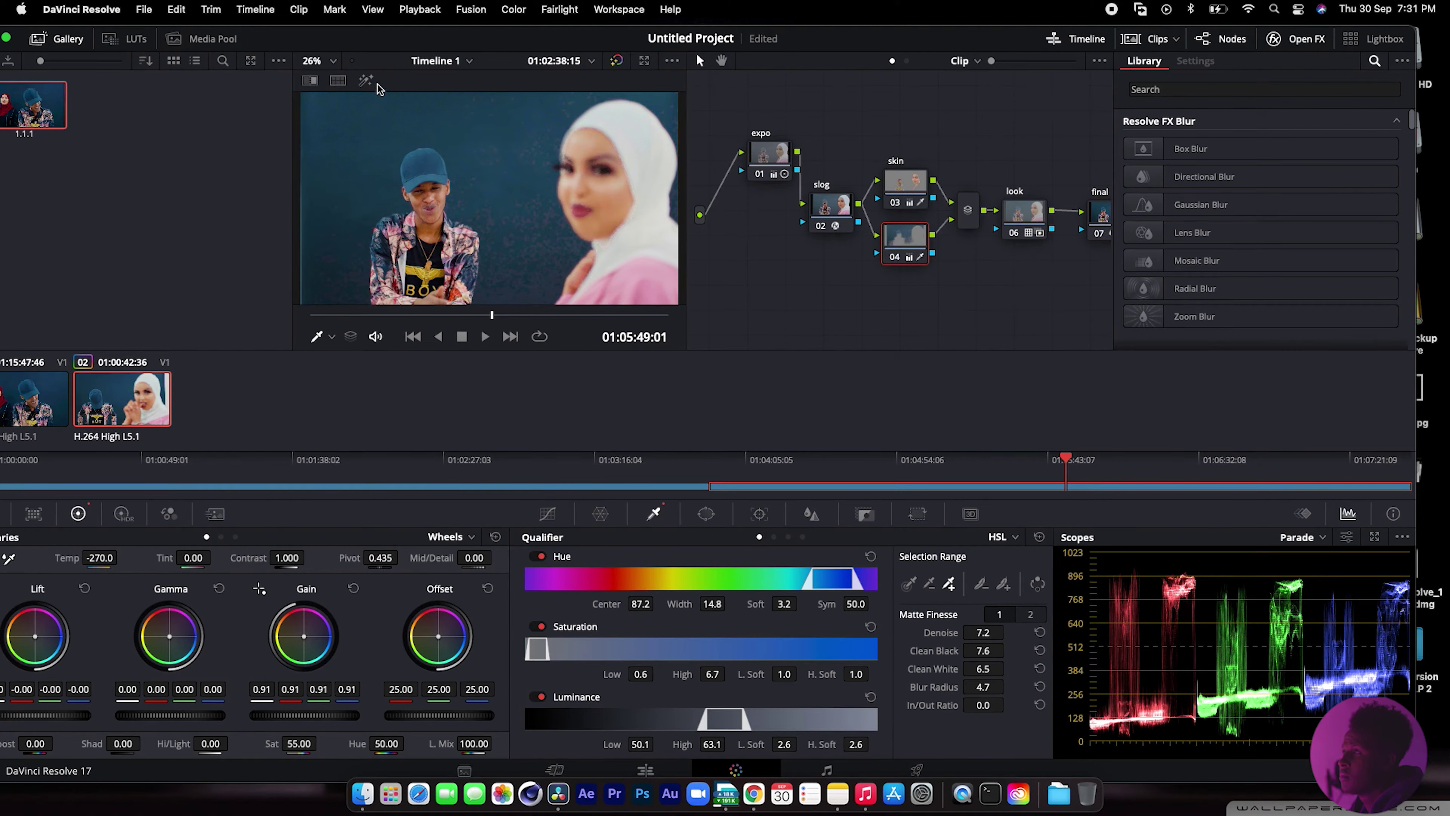
left_click(366, 81)
left_click(948, 584)
mouse_move(537, 222)
left_mouse_down()
mouse_move(536, 250)
mouse_move(520, 216)
mouse_move(514, 233)
mouse_move(544, 254)
left_mouse_up()
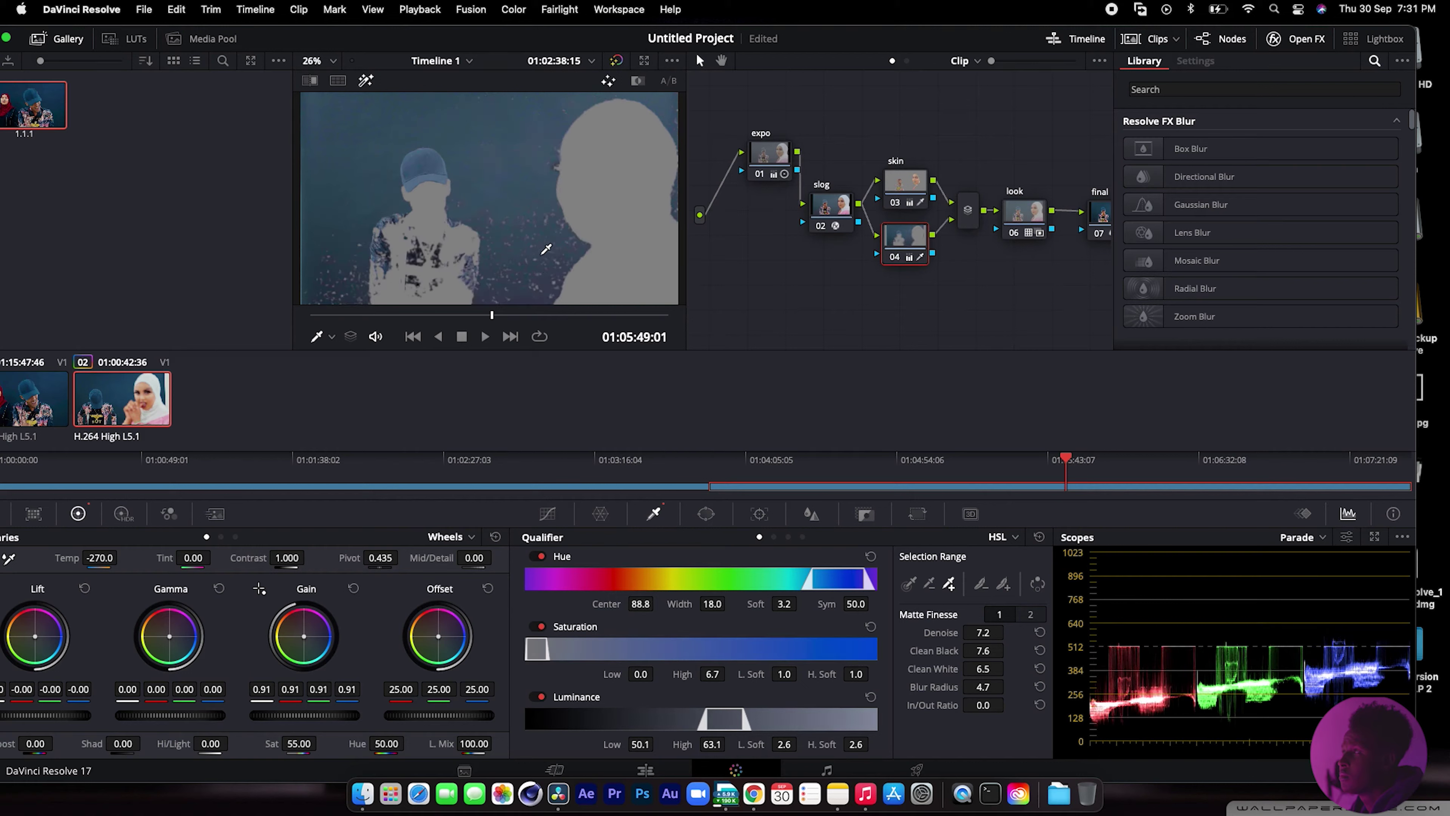
left_click(366, 81)
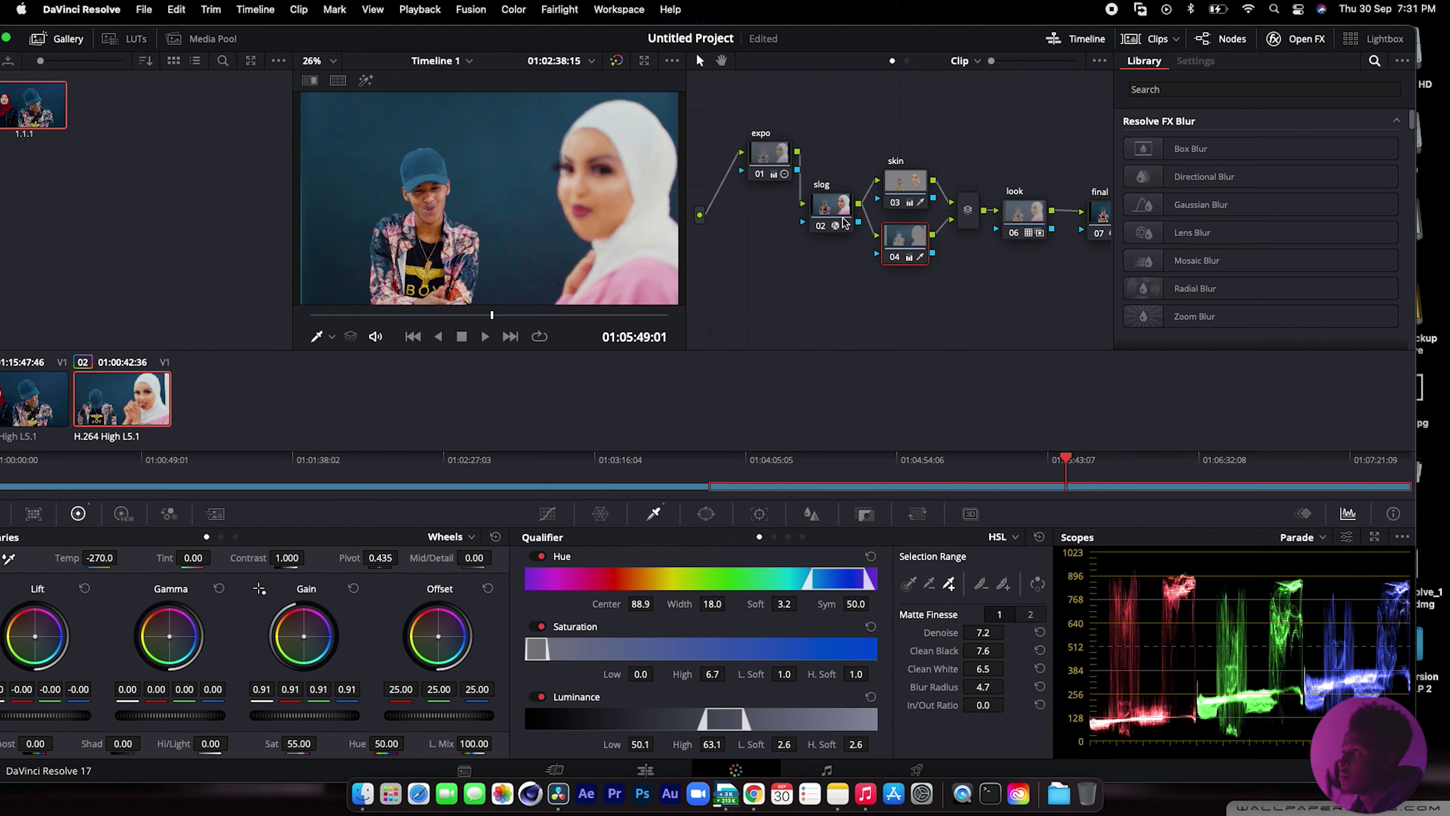
Reset the hue range of the skin node's qualifier and sample a new skin tone from the woman's face in highlight view.
left_click(366, 81)
left_click(911, 182)
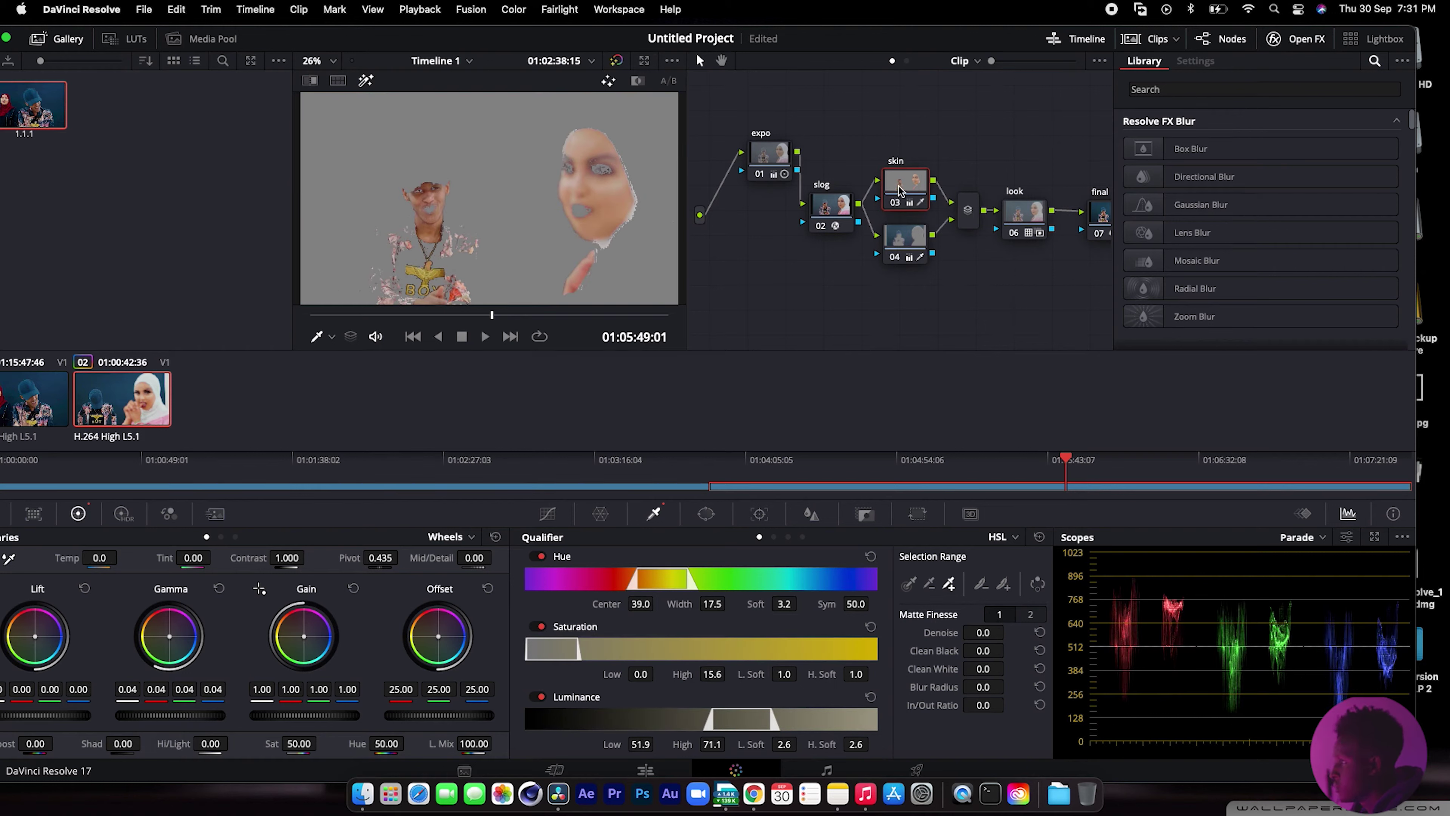
left_click(870, 556)
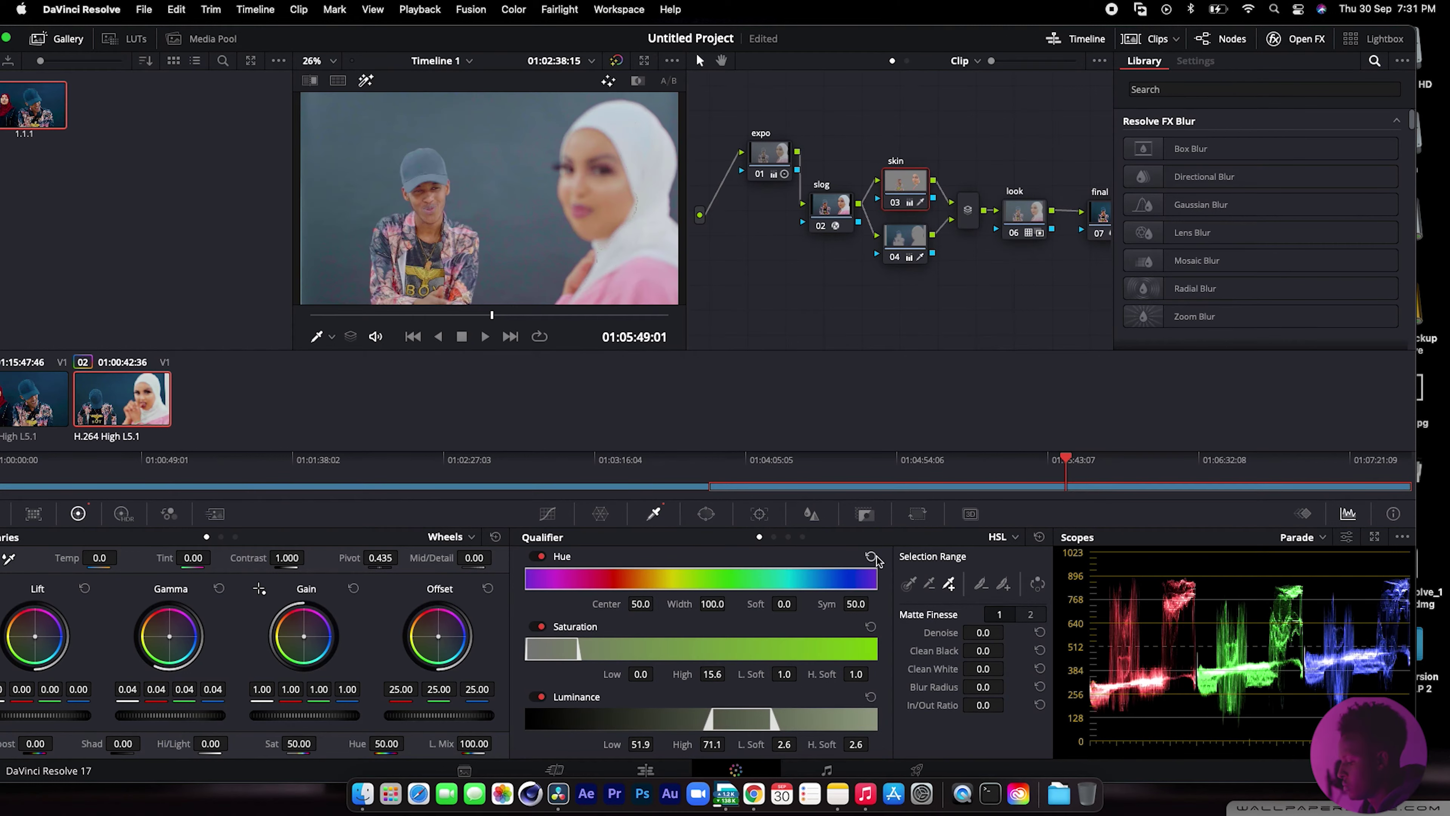
left_click(918, 584)
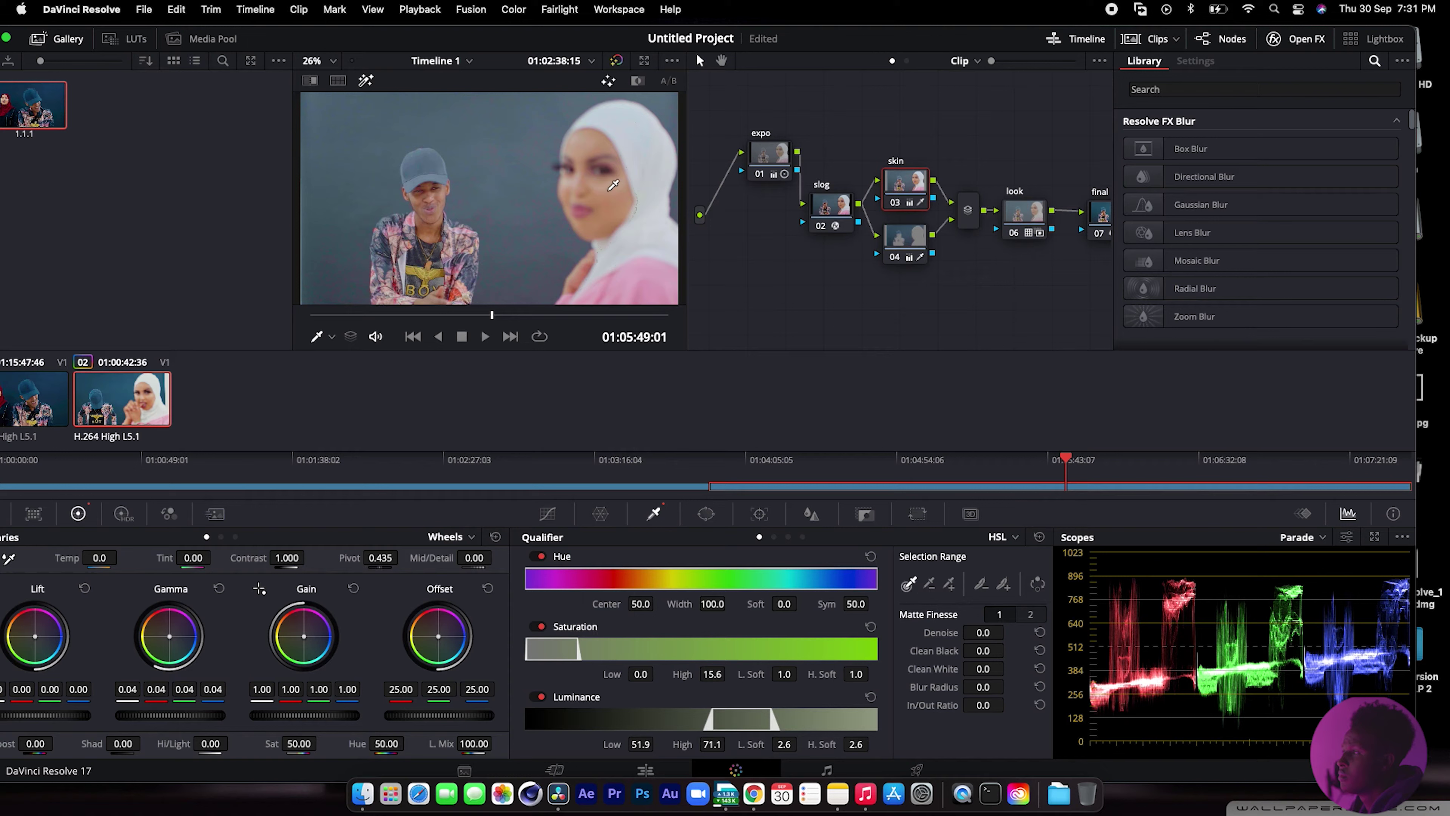
left_click(613, 186)
Add further areas of the woman's cheek, face and forehead to the skin node's qualifier selection.
left_click(948, 582)
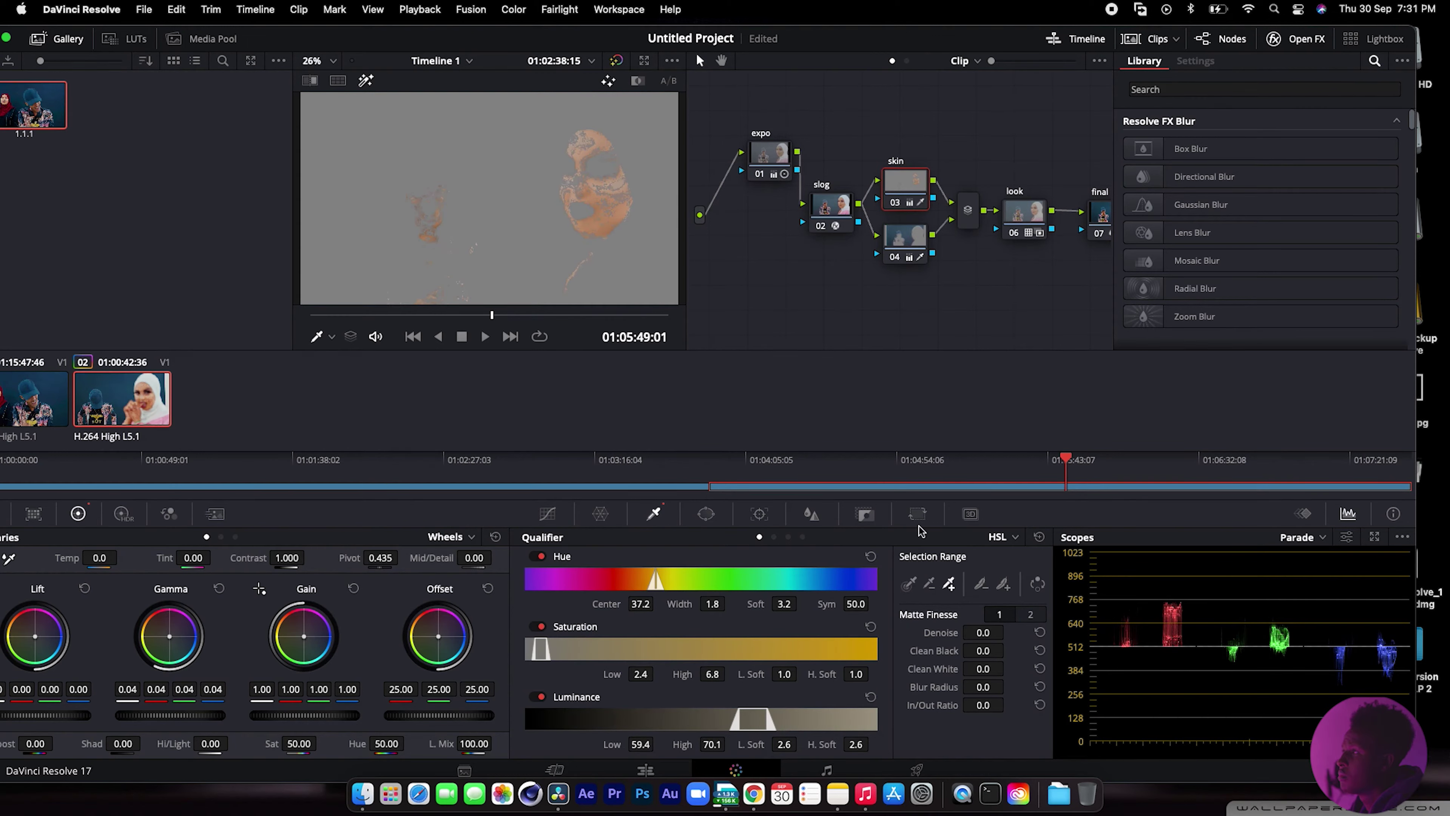
left_click(622, 209)
left_click_drag(604, 192, 585, 172)
left_click(584, 136)
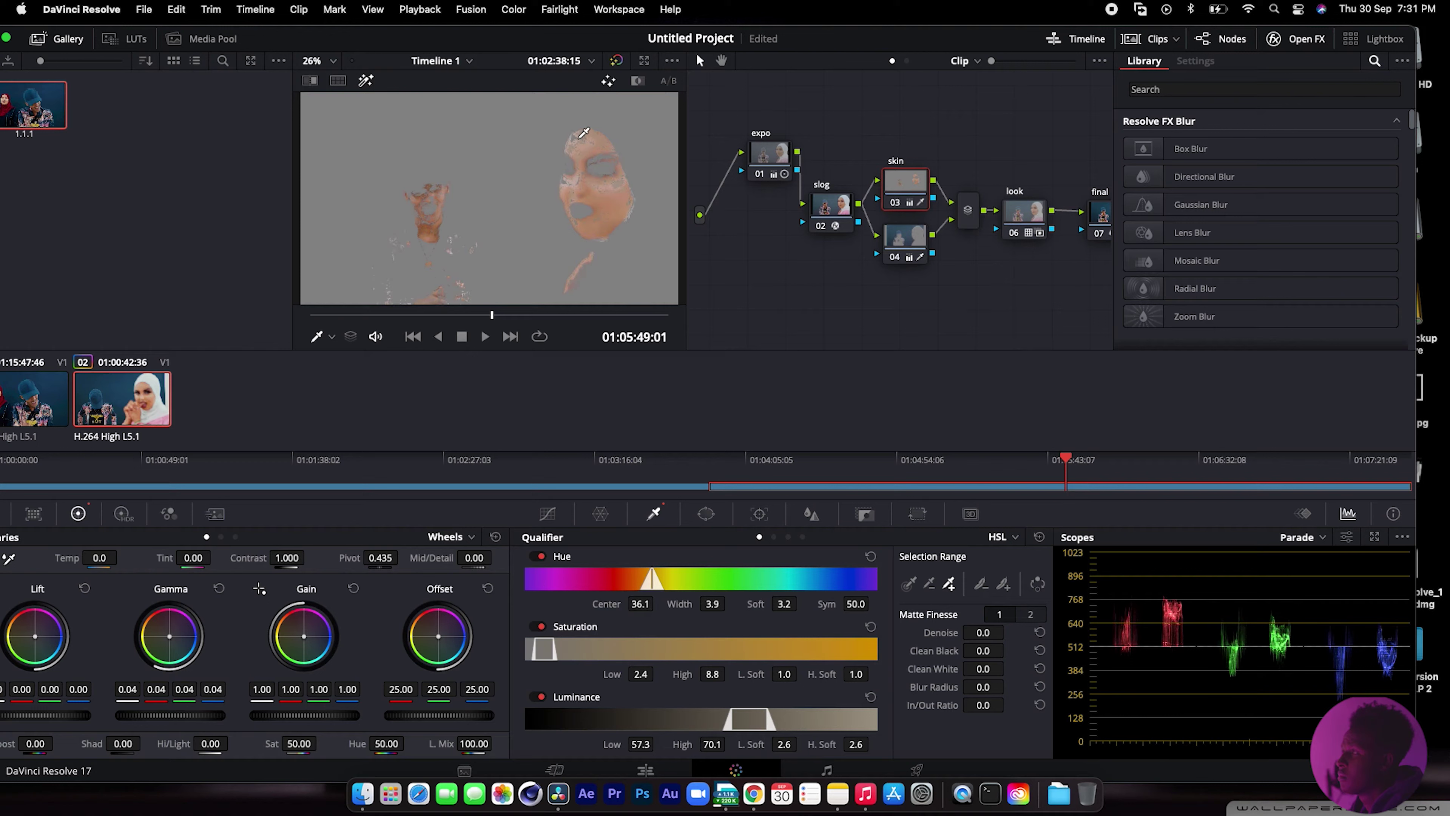
left_click(583, 130)
left_click(586, 133)
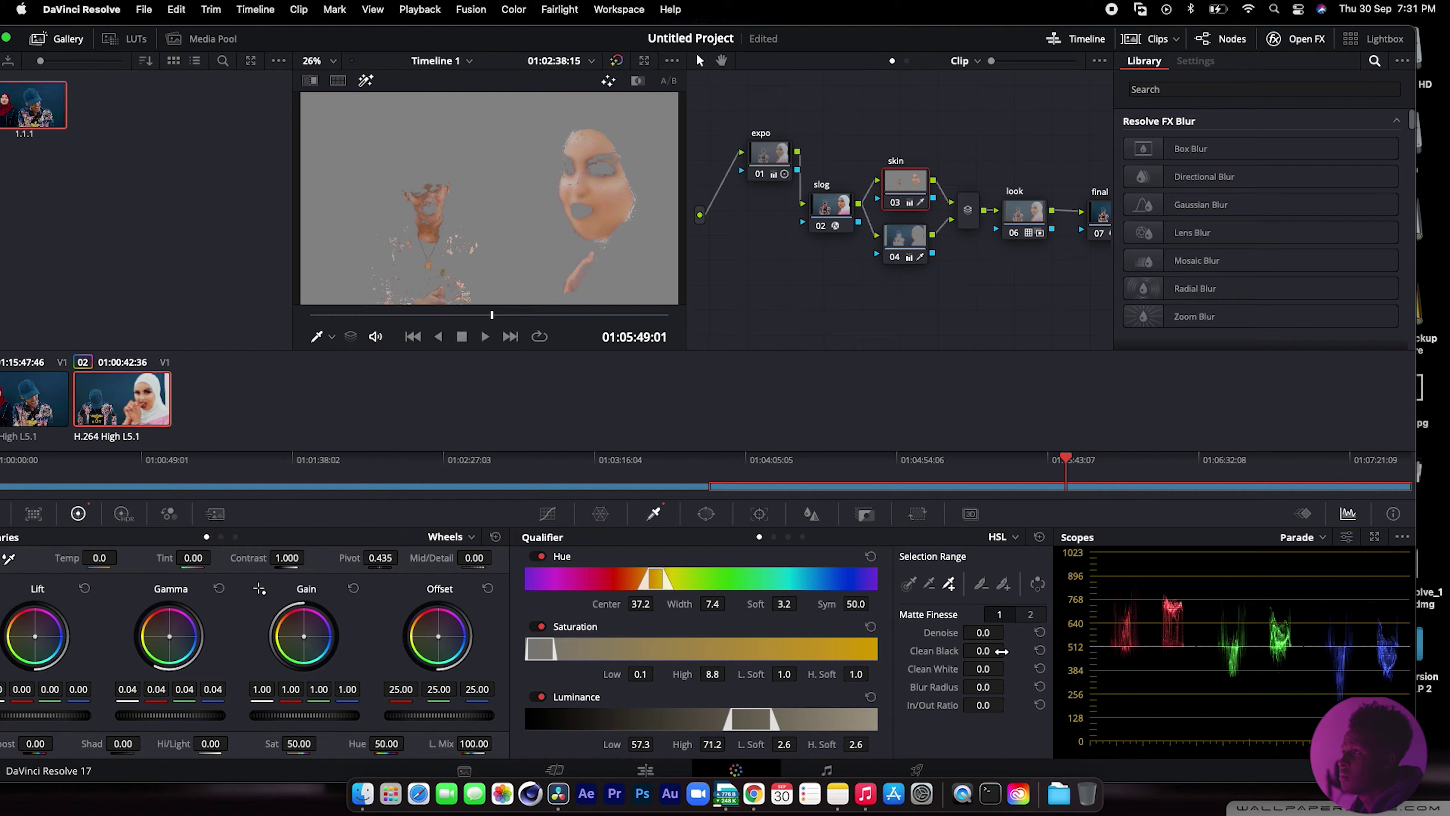
Set the skin matte's Denoise to 4.2, Clean Black 8.2, Clean White 4.9 and Blur Radius 3.7, and add the woman's eye area to the selection.
mouse_move(990, 635)
left_mouse_down()
mouse_move(1008, 631)
mouse_move(1008, 649)
left_mouse_up()
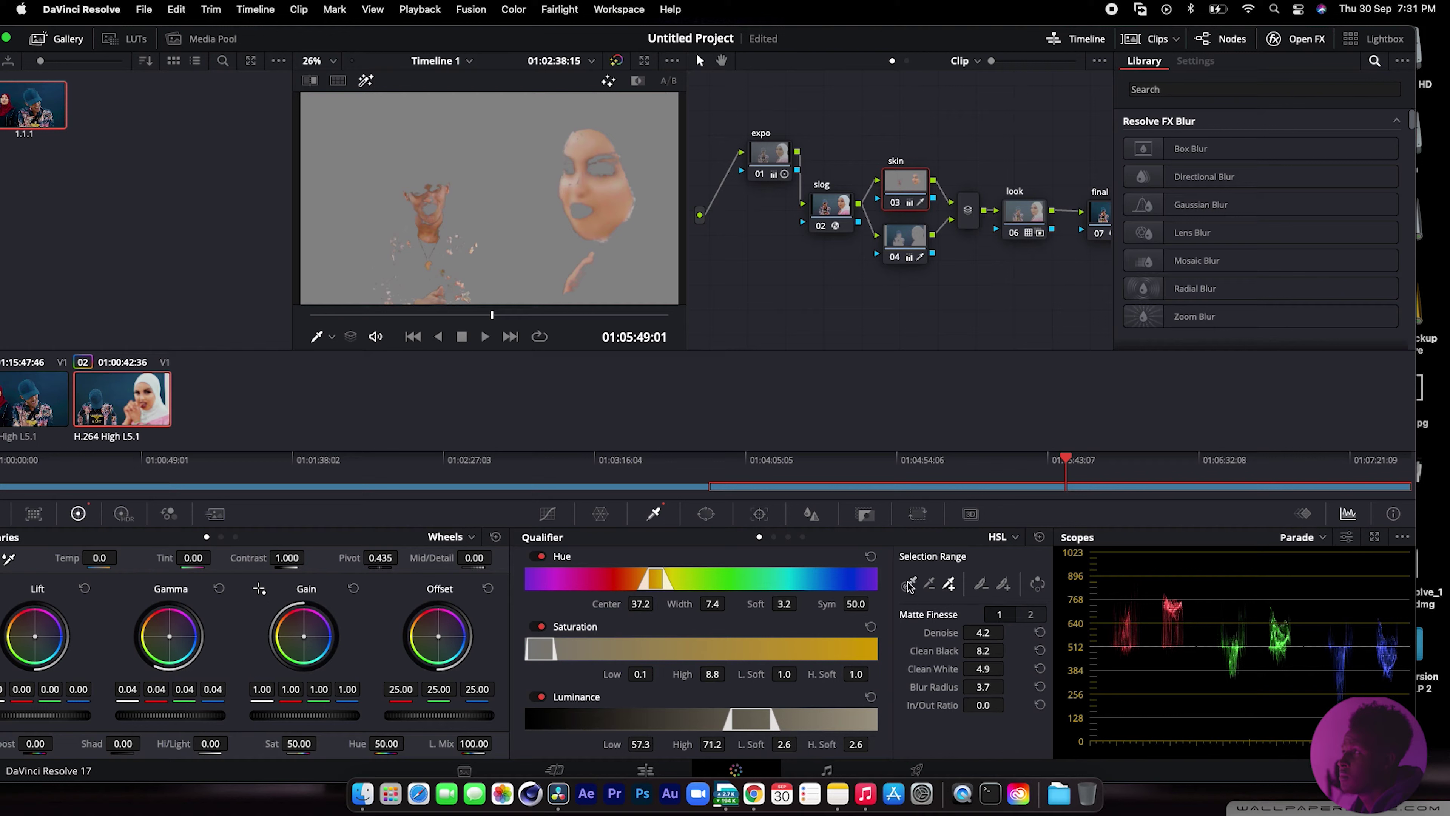
left_click(366, 80)
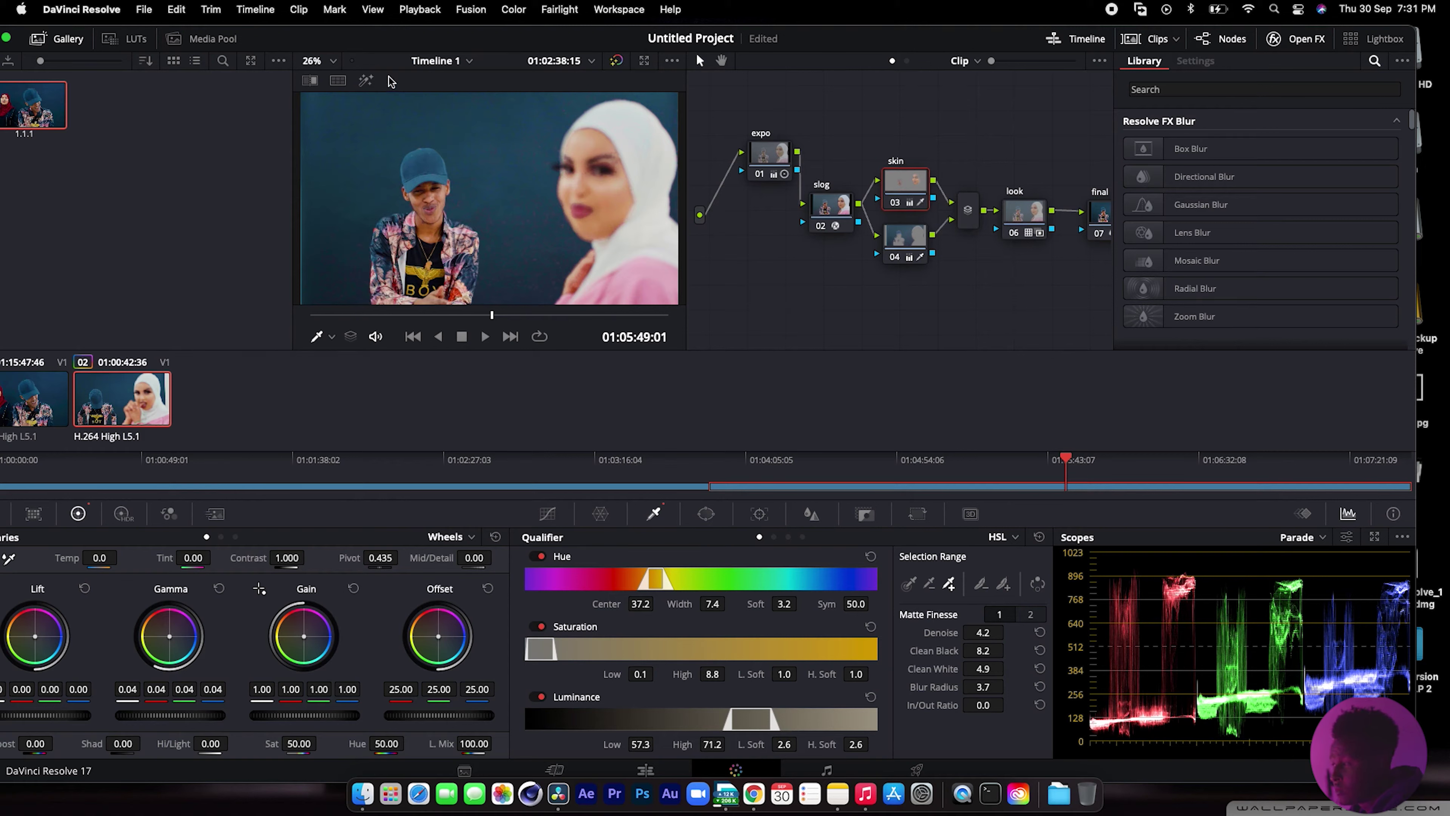
left_click(366, 80)
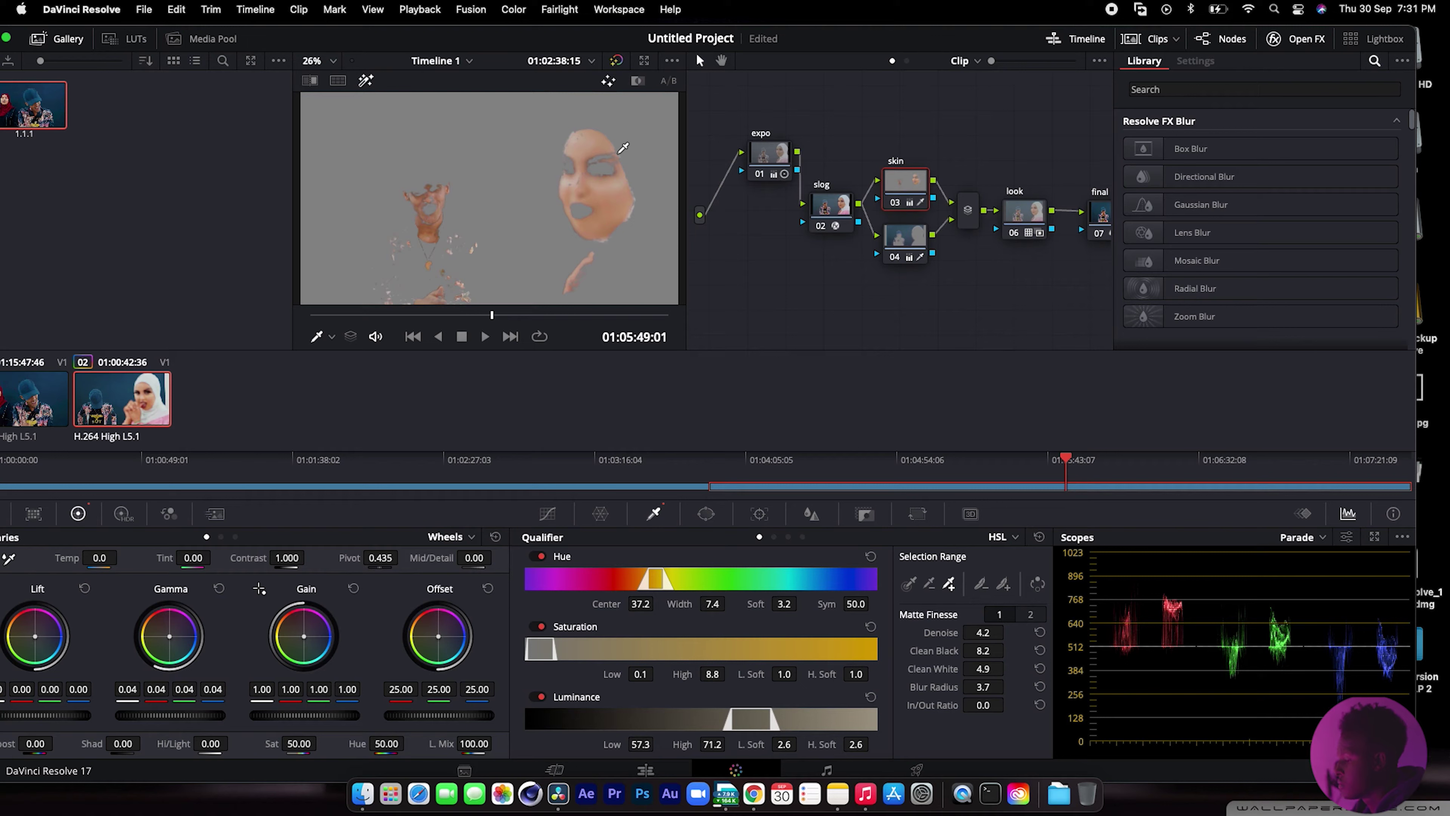
left_click(619, 152)
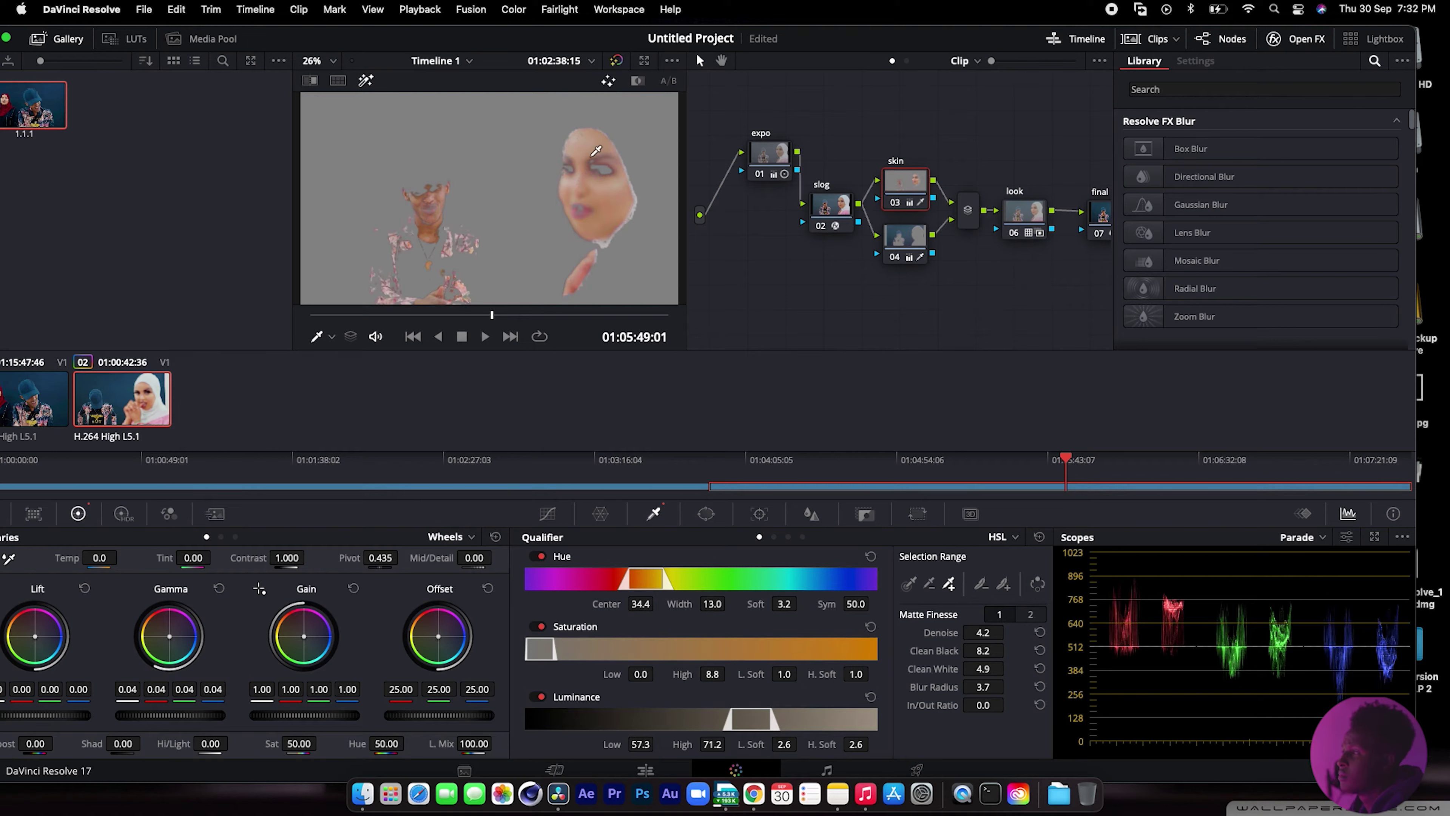
Turn off the highlight view, play a few seconds of the second clip and compare it with the grade bypassed.
left_click(368, 84)
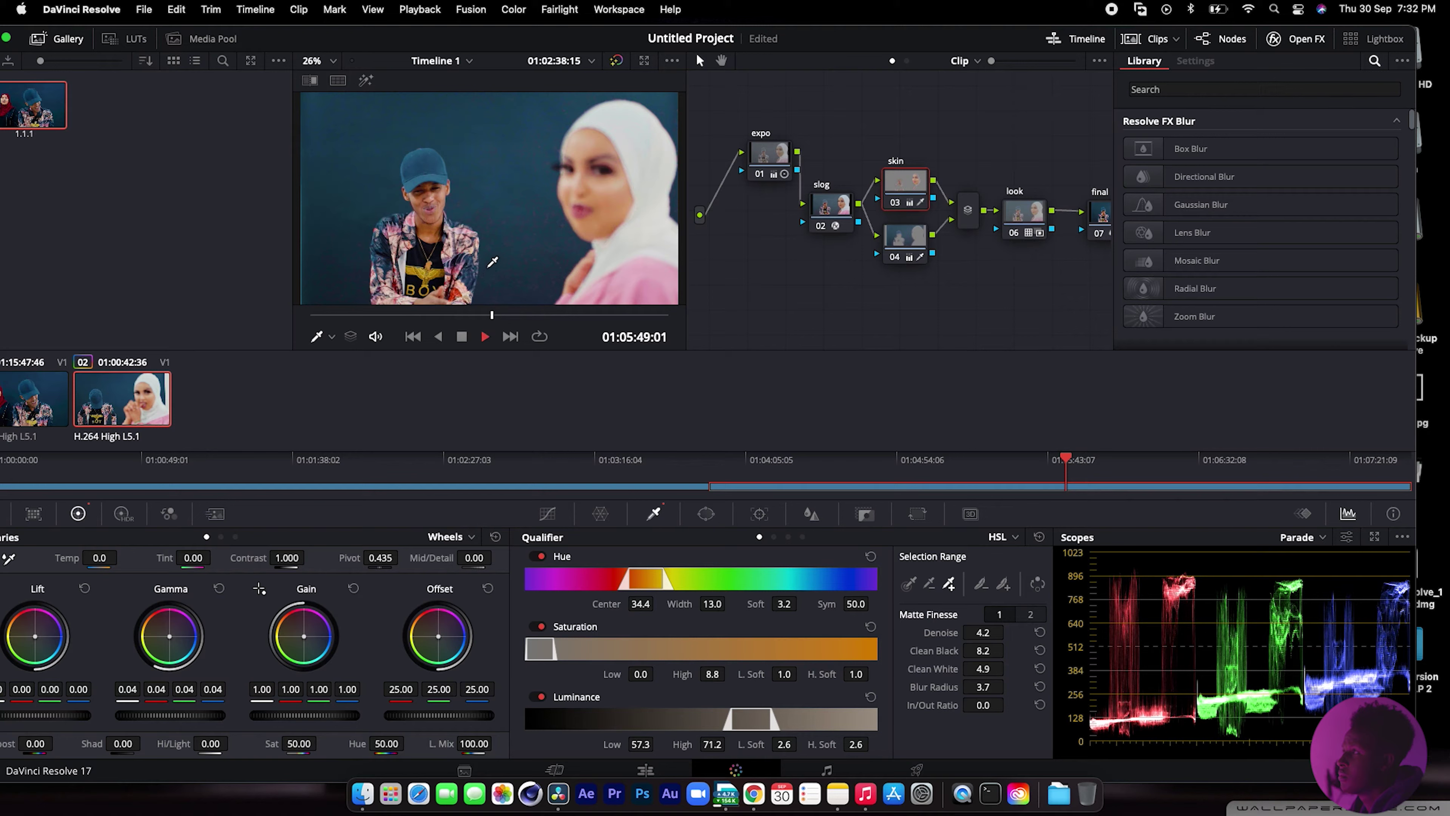
key("space")
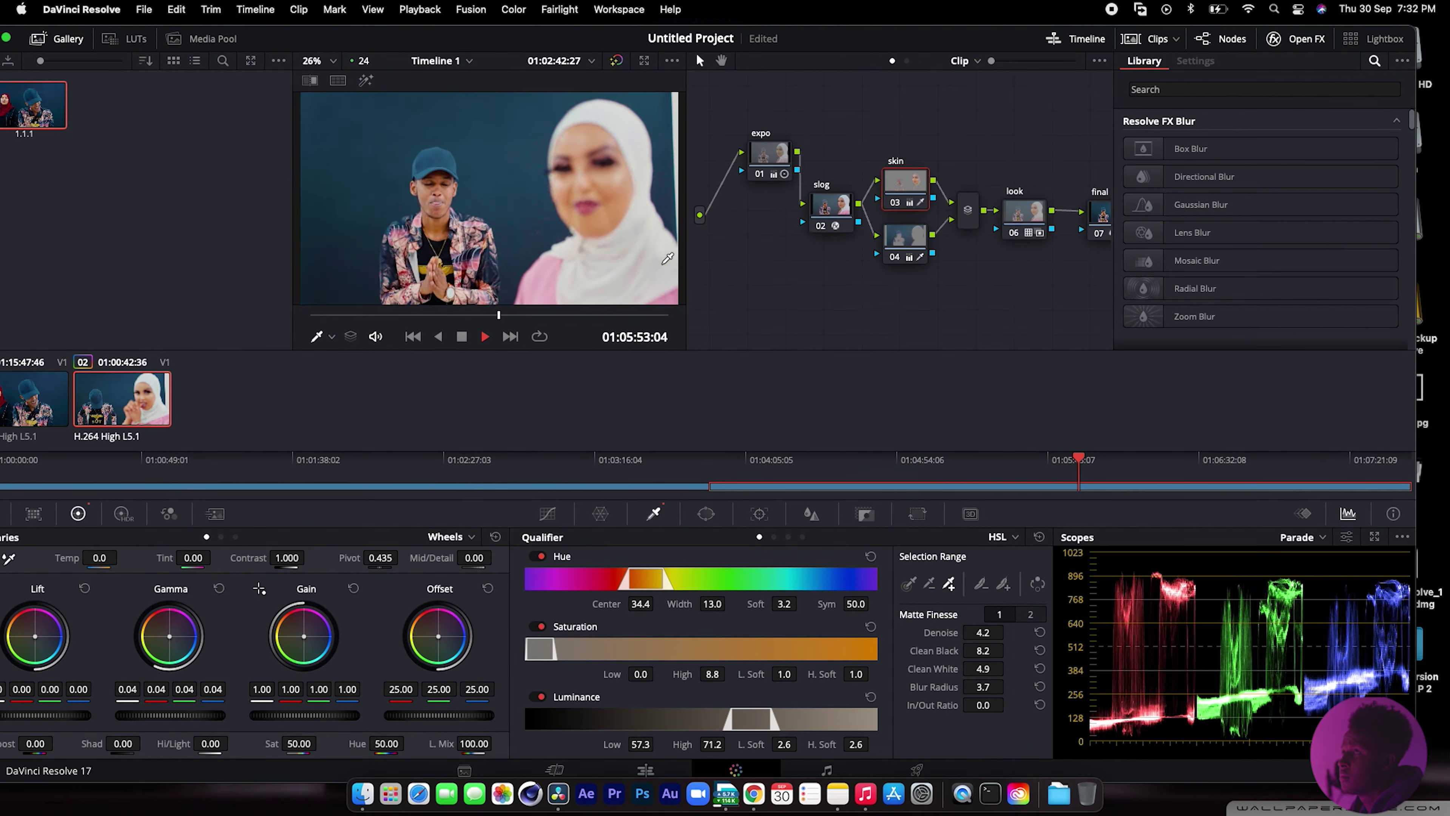
key("space")
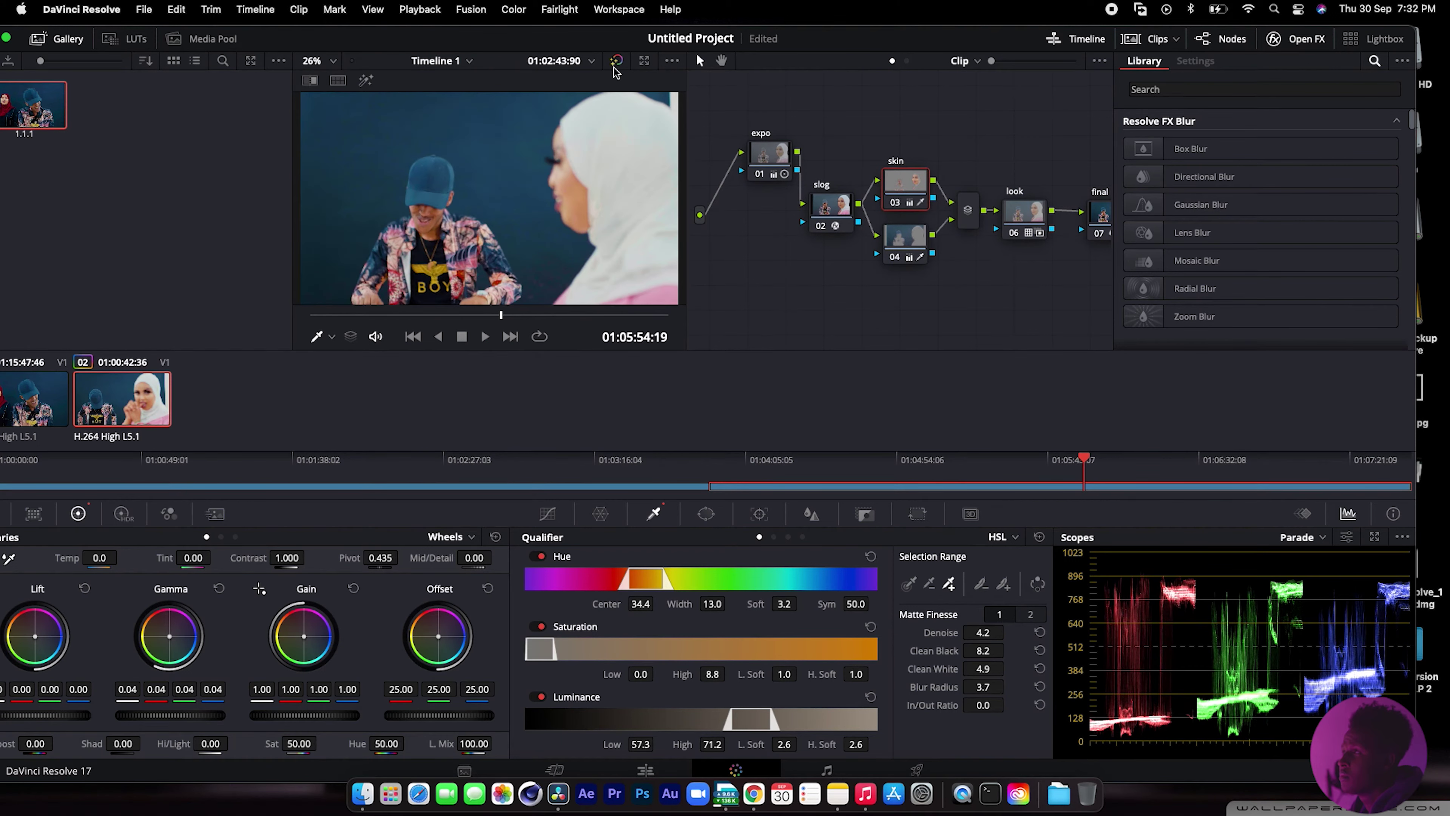
left_click(615, 63)
left_click(616, 64)
Hide the gallery and widen the node graph area so the whole node tree fits.
left_click(37, 38)
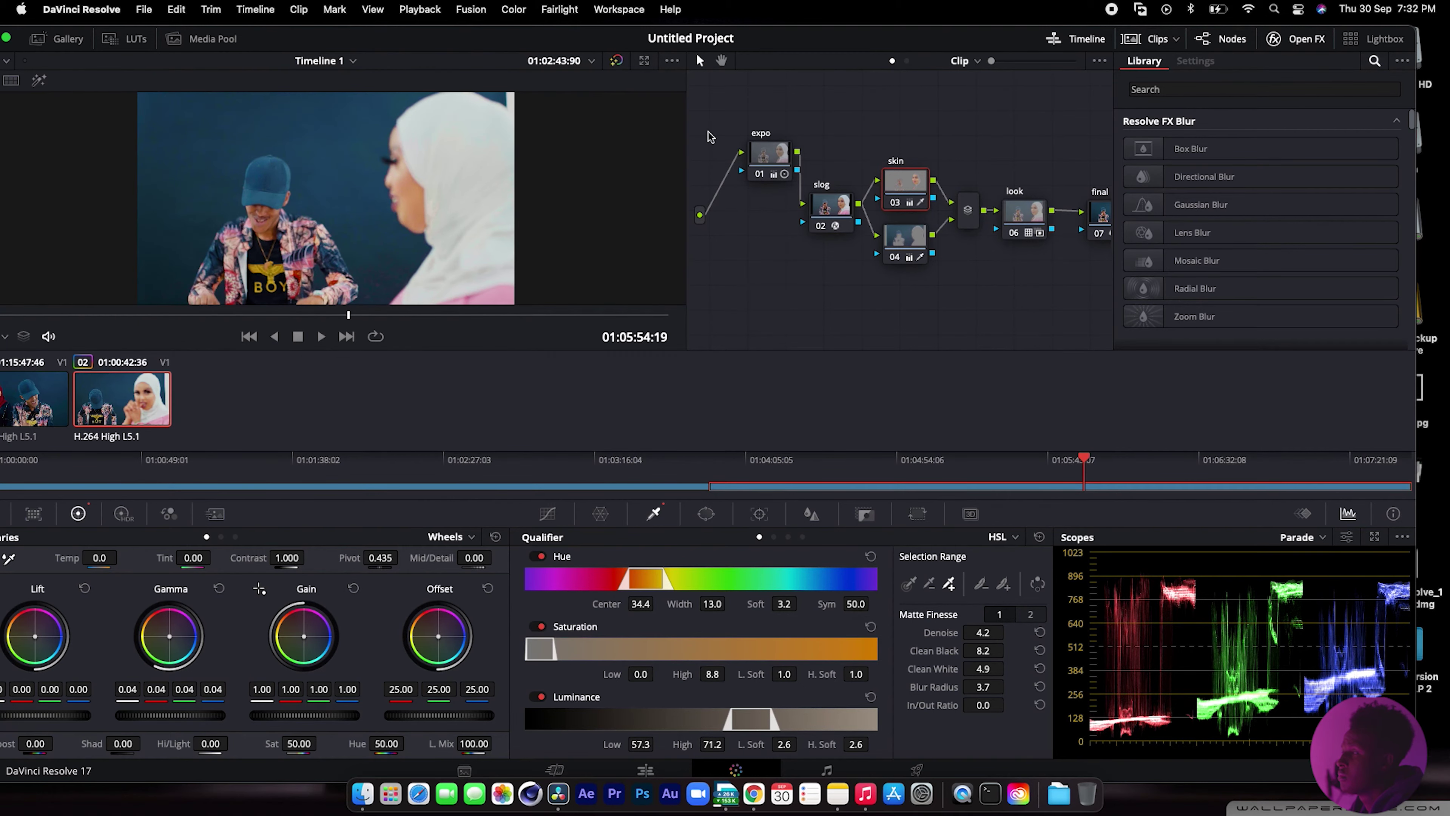
left_click_drag(687, 132, 491, 127)
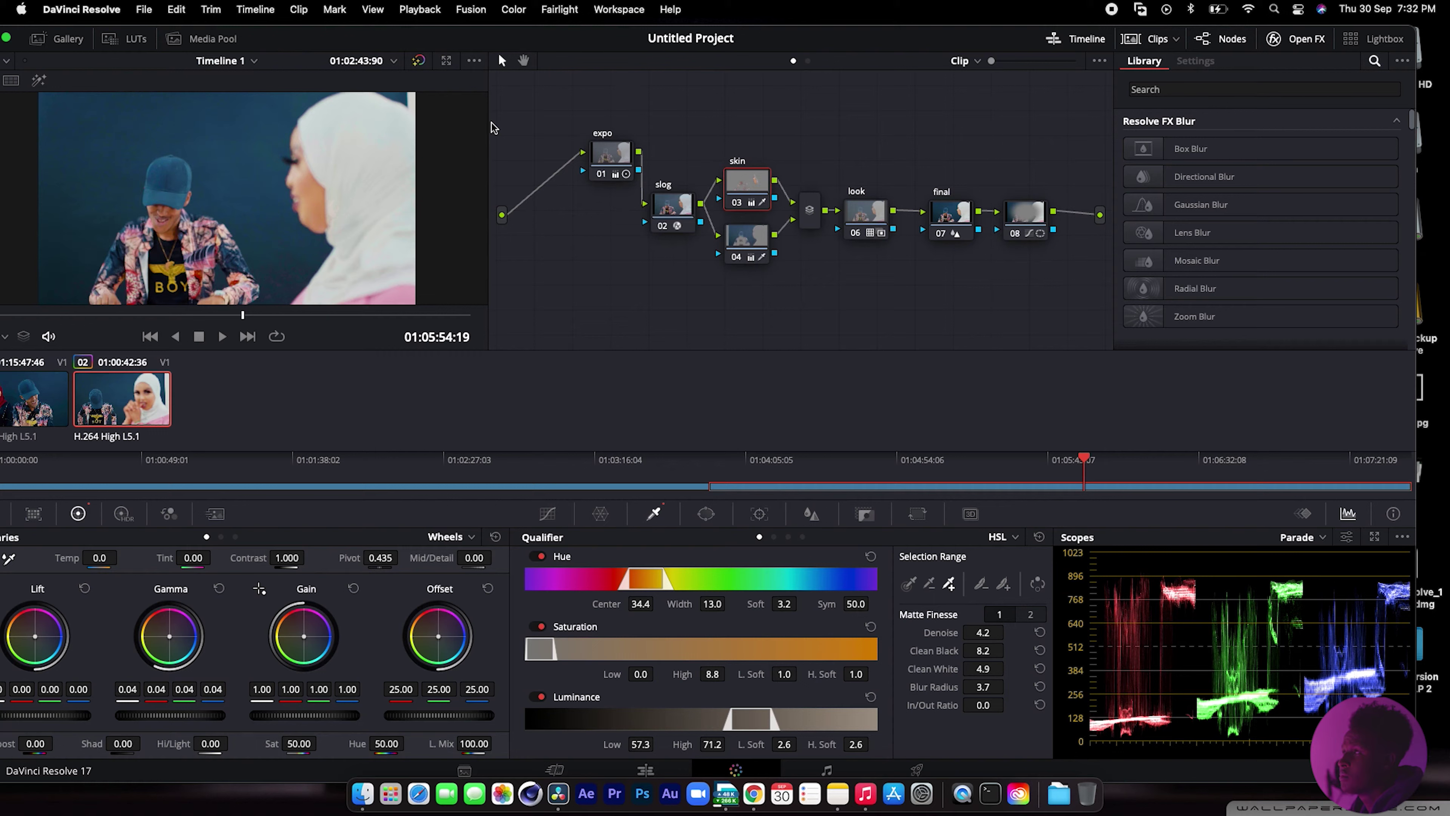
Disable node 08, the final node and the look node in turn, and select the skin node and node 04.
left_click(1035, 220)
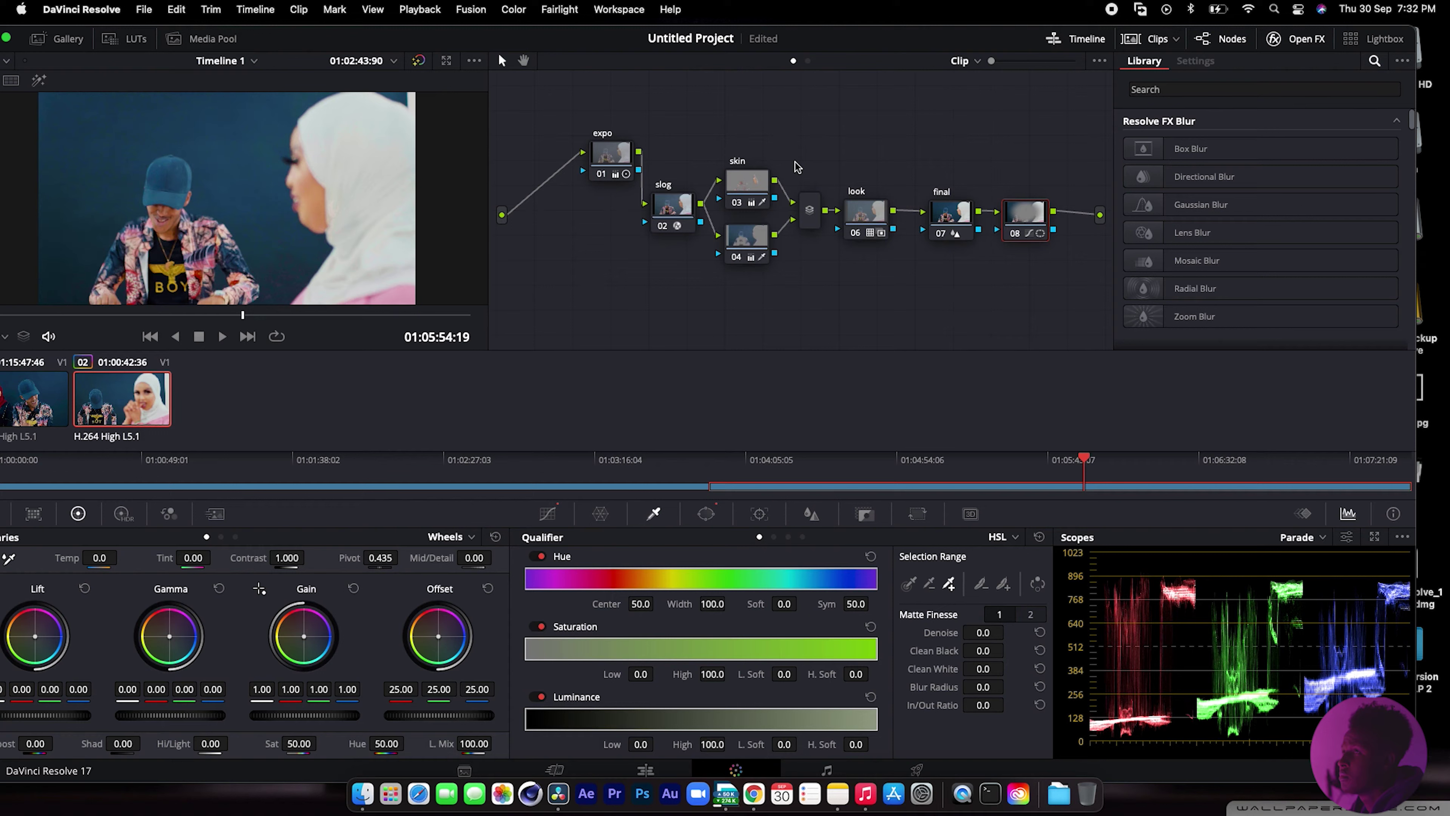
key("super+d")
left_click(951, 227)
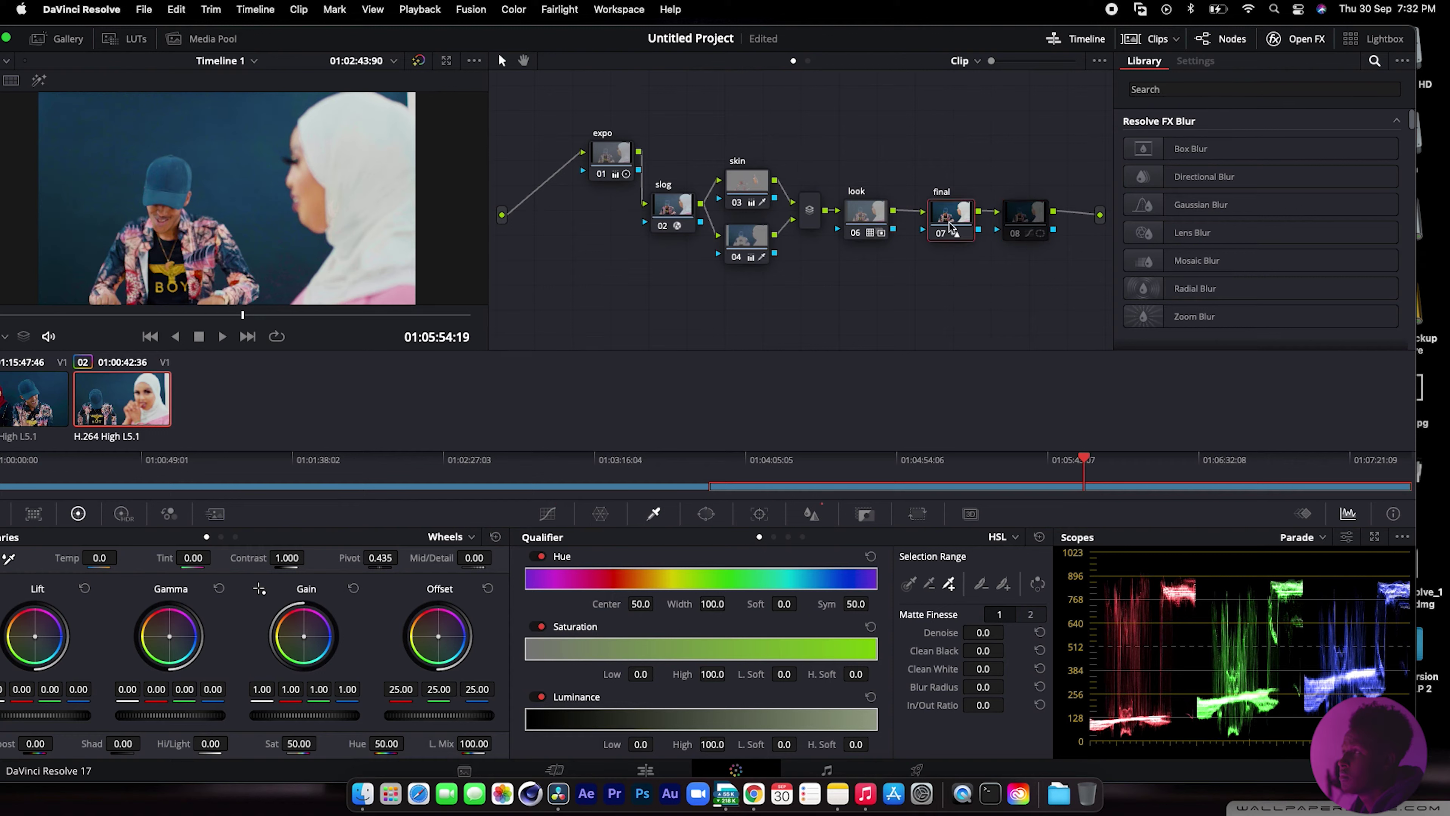
key("super+d")
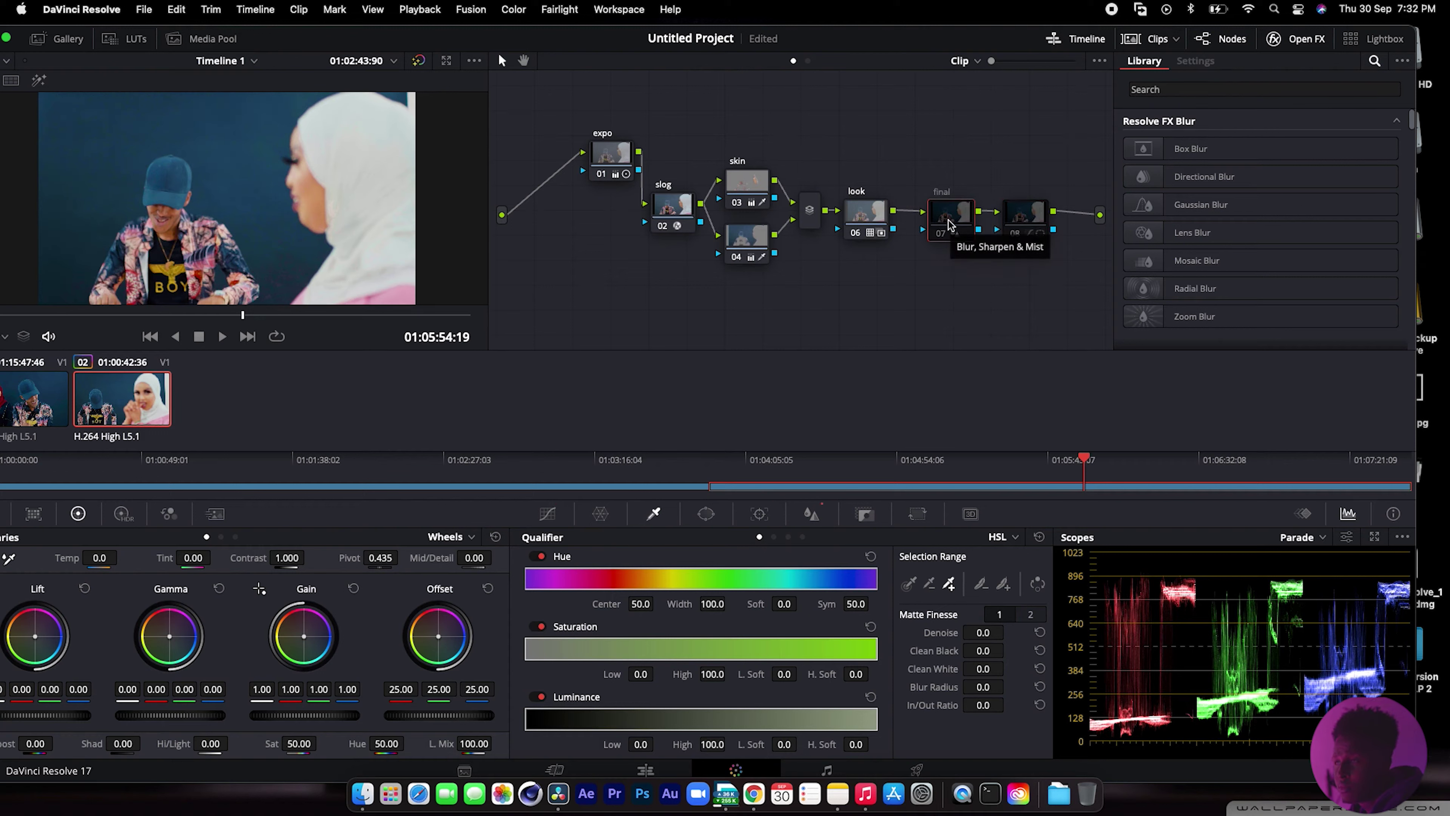
left_click(884, 240)
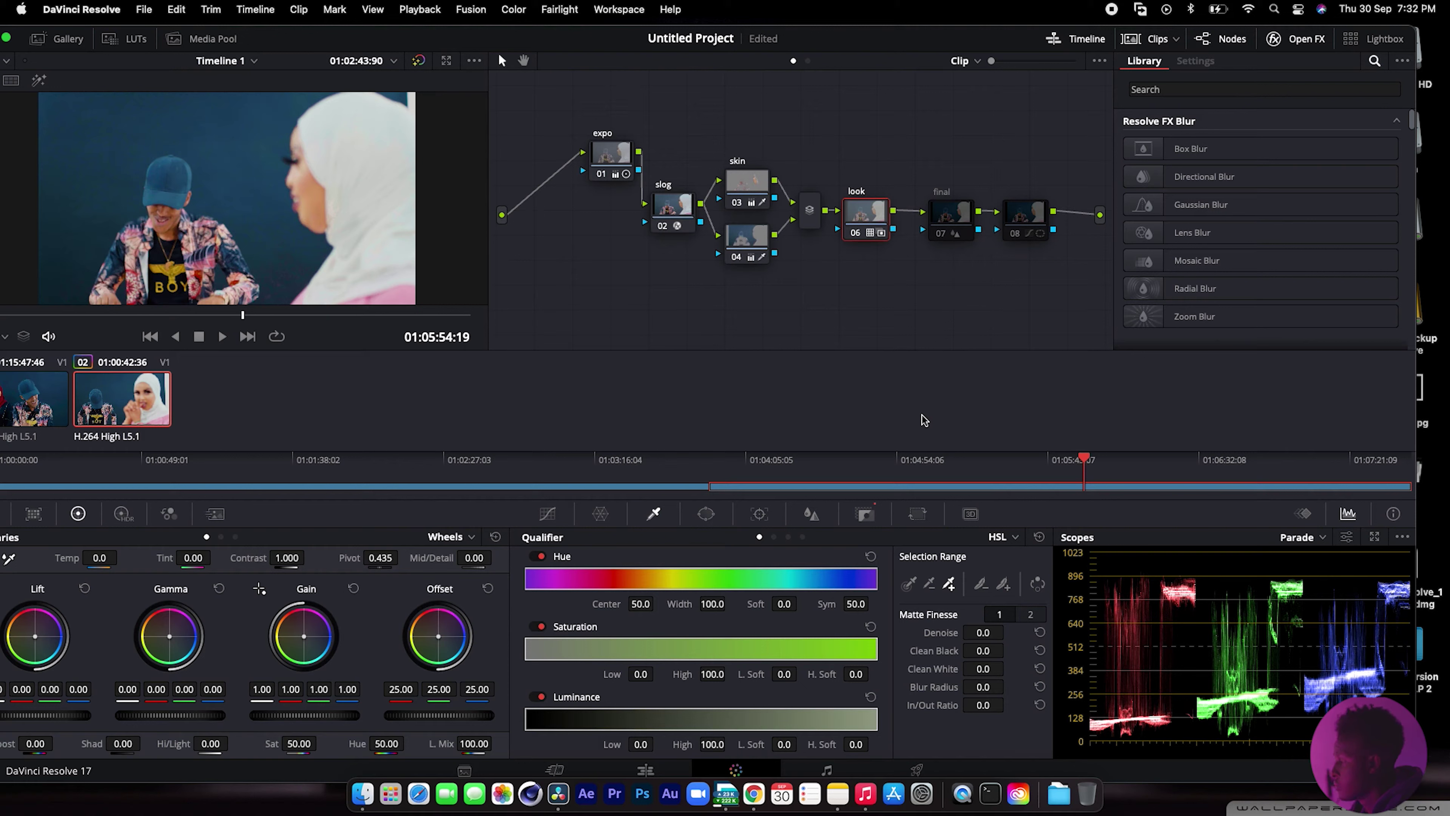
key("super+d")
left_click_drag(726, 133, 750, 314)
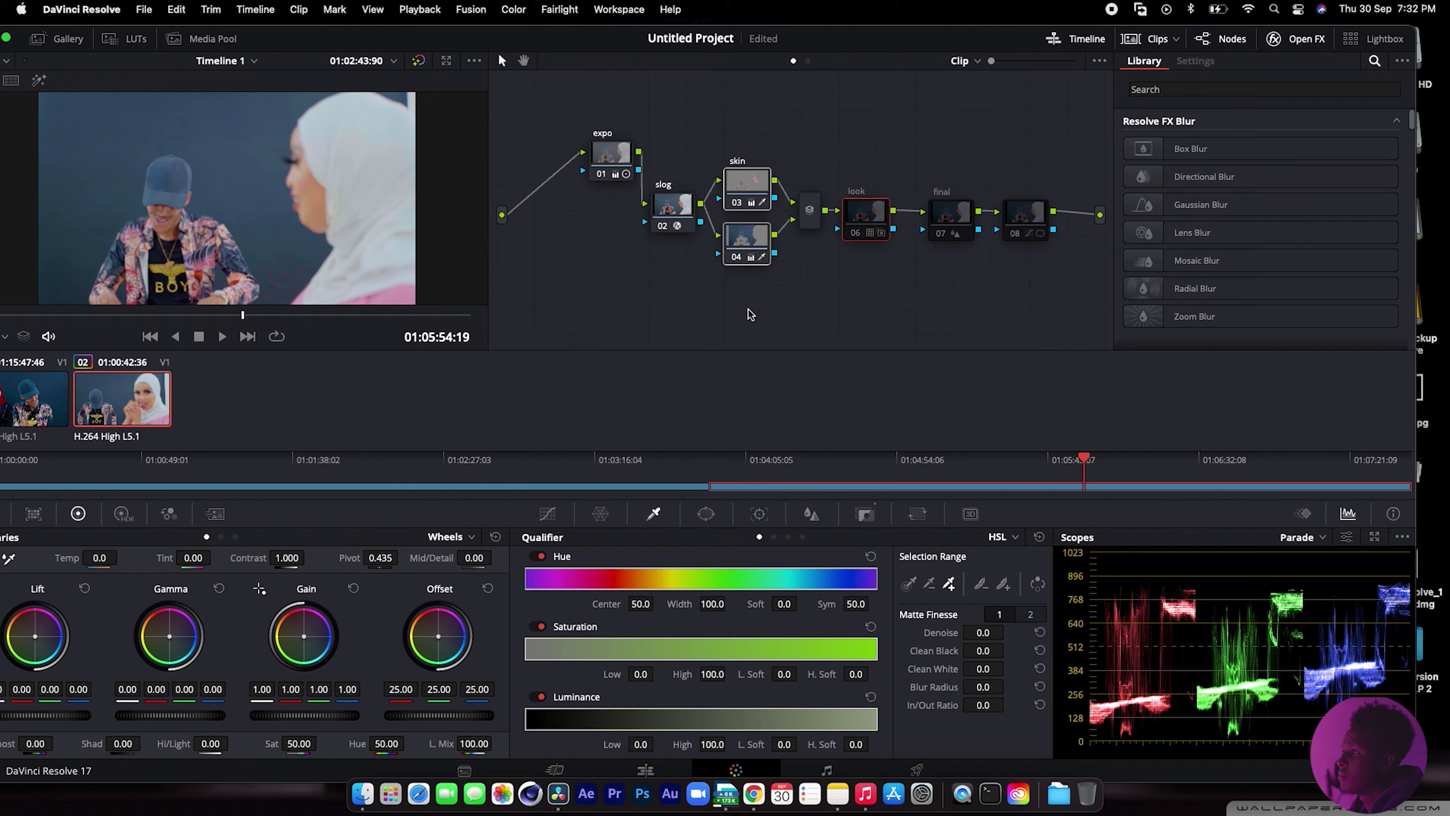
Undo the disabling of the nodes along with the last skin-key and matte refinements.
key("super+z")
key("super+z")
key("super+z")
key("super+z")
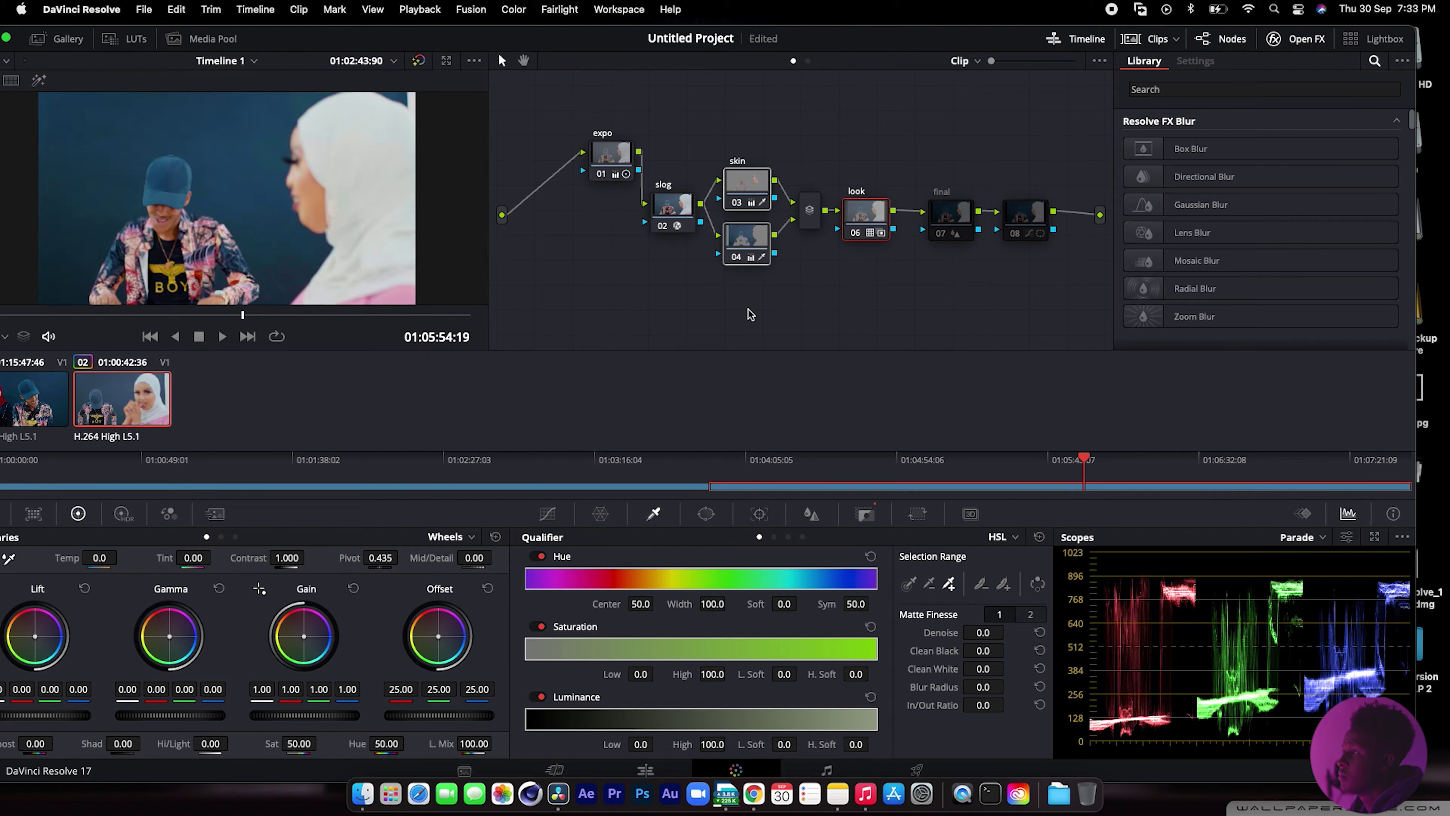
key("super+z")
key("super+z")
Move the playhead to 01:04:21:01 and, on the Edit page, duplicate the C0030.MP4 clip onto Video 2 directly above the original.
left_click(32, 311)
left_click_drag(31, 311, 42, 314)
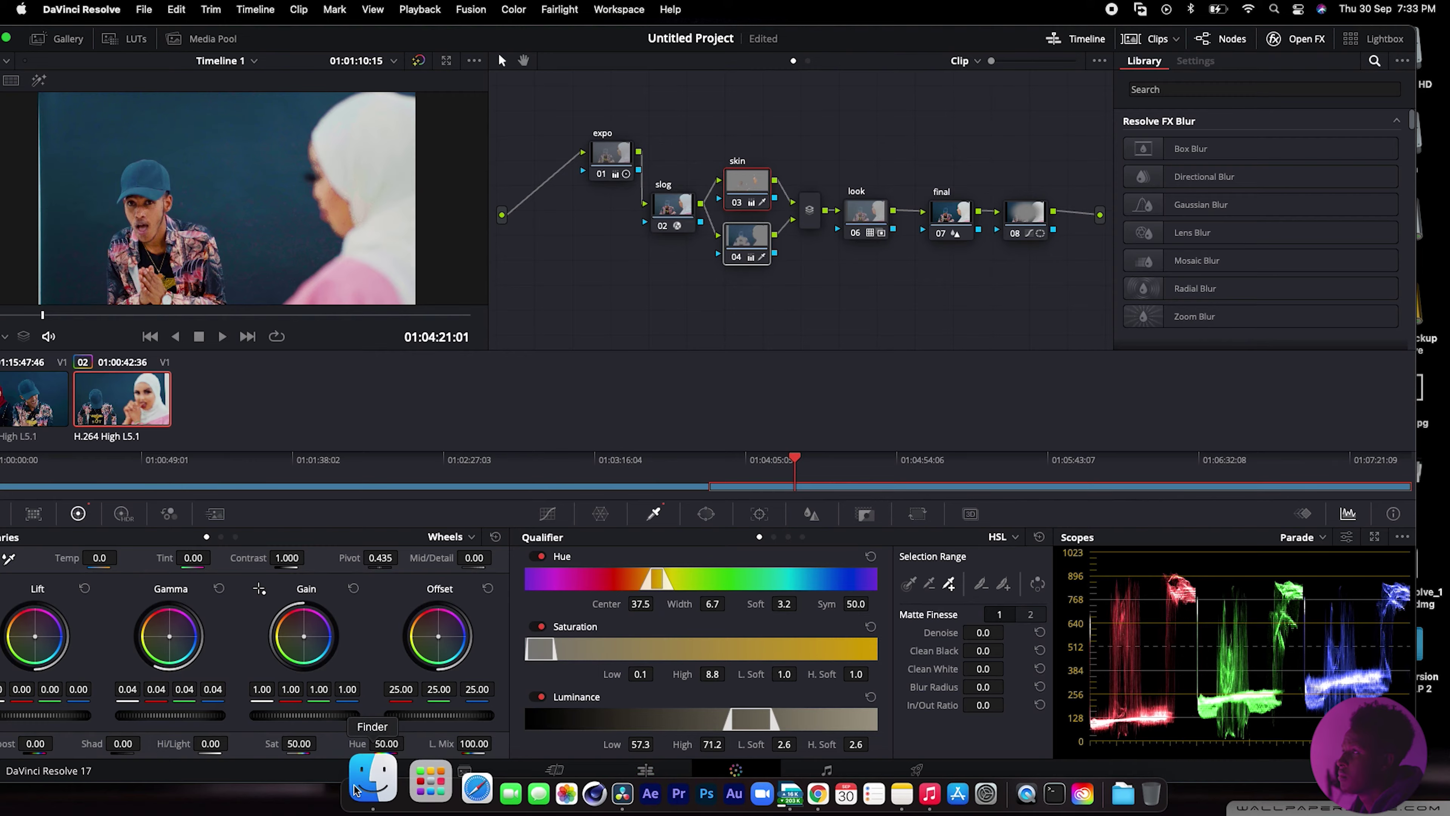
left_click(636, 767)
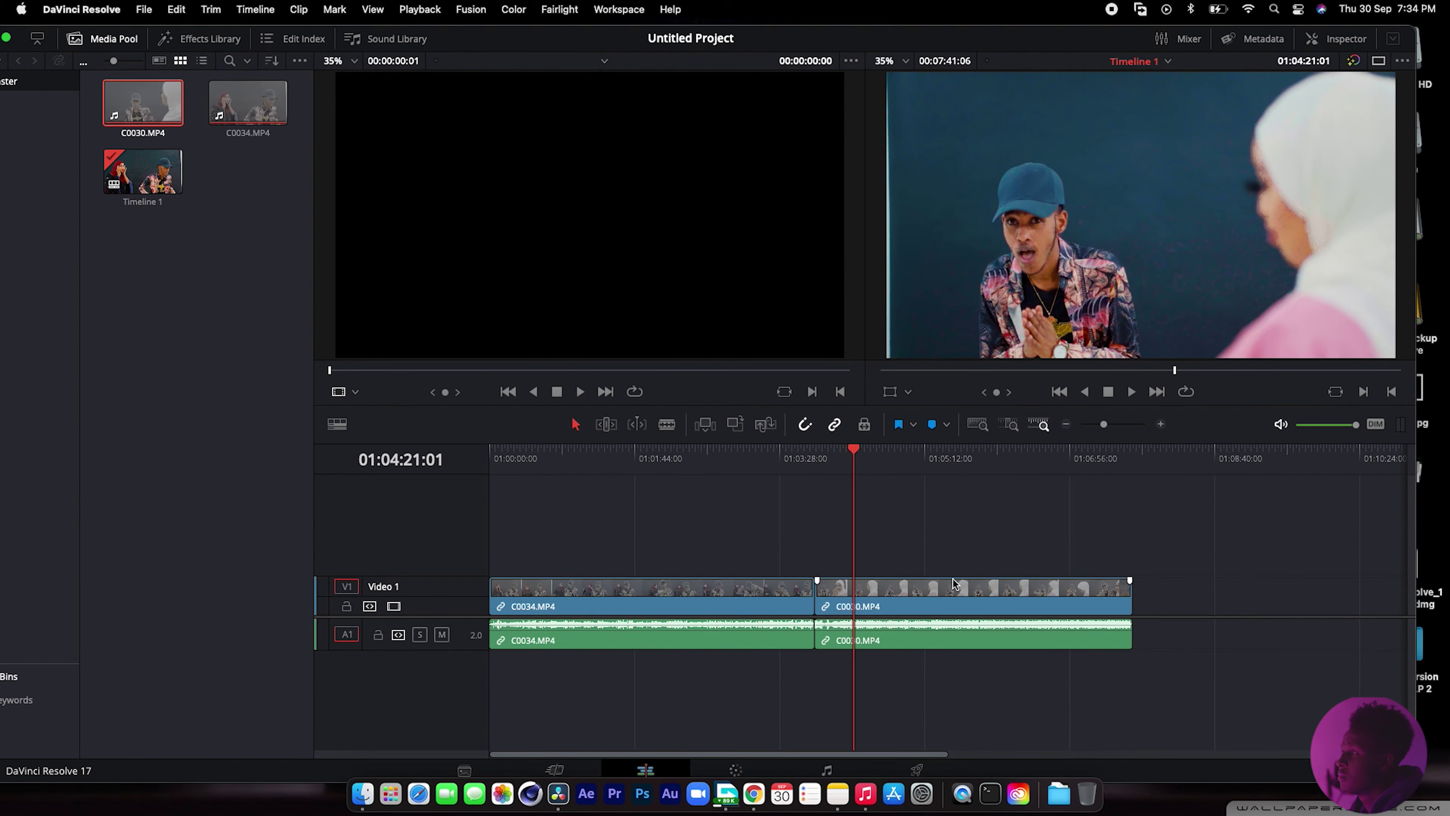
left_click(949, 592)
left_click_drag(948, 592, 950, 543)
left_click(1195, 665)
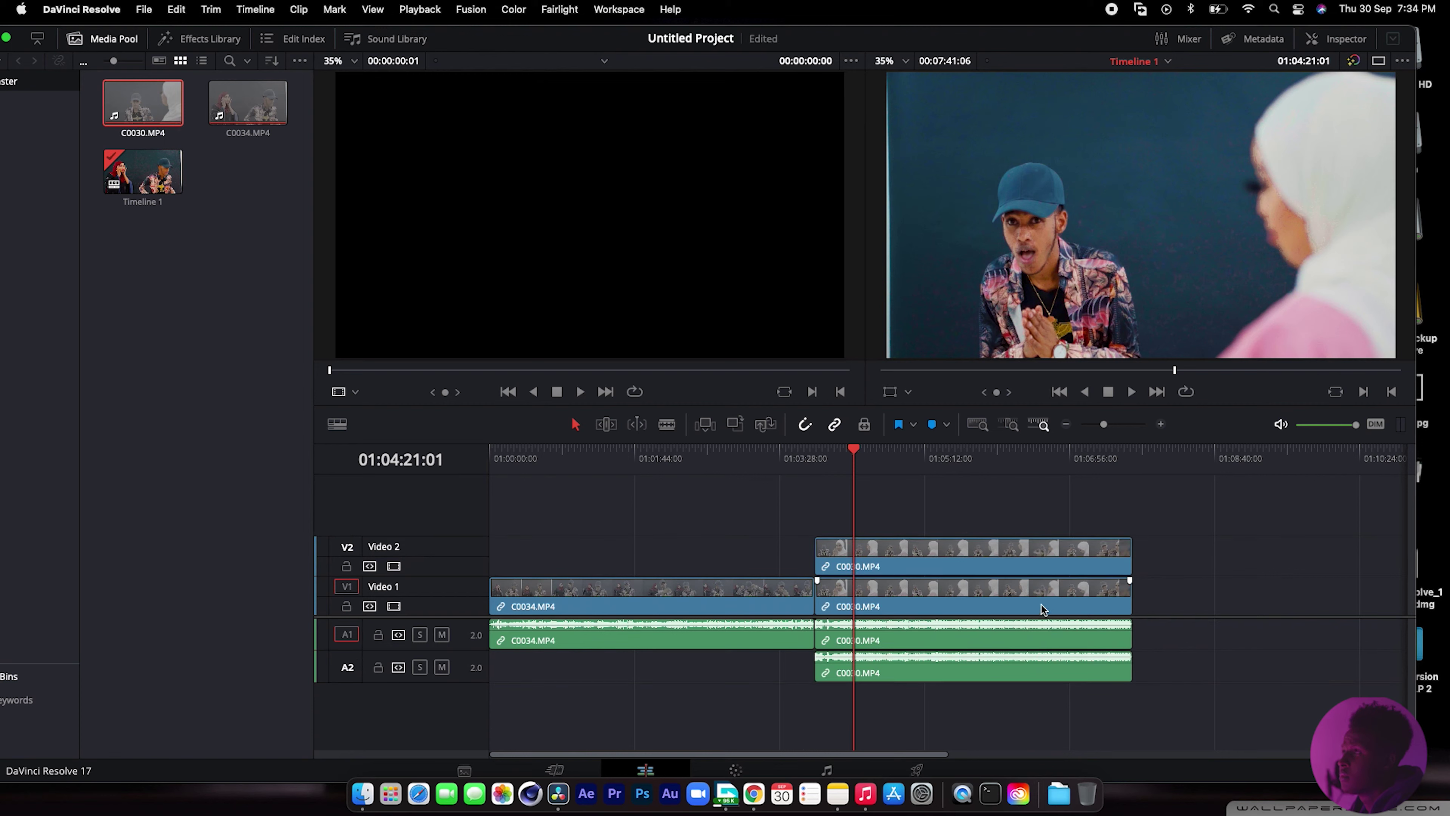
On the Color page, delete all grading nodes from the Video 1 copy of C0030.MP4, leaving the Video 2 copy graded.
left_click(932, 557)
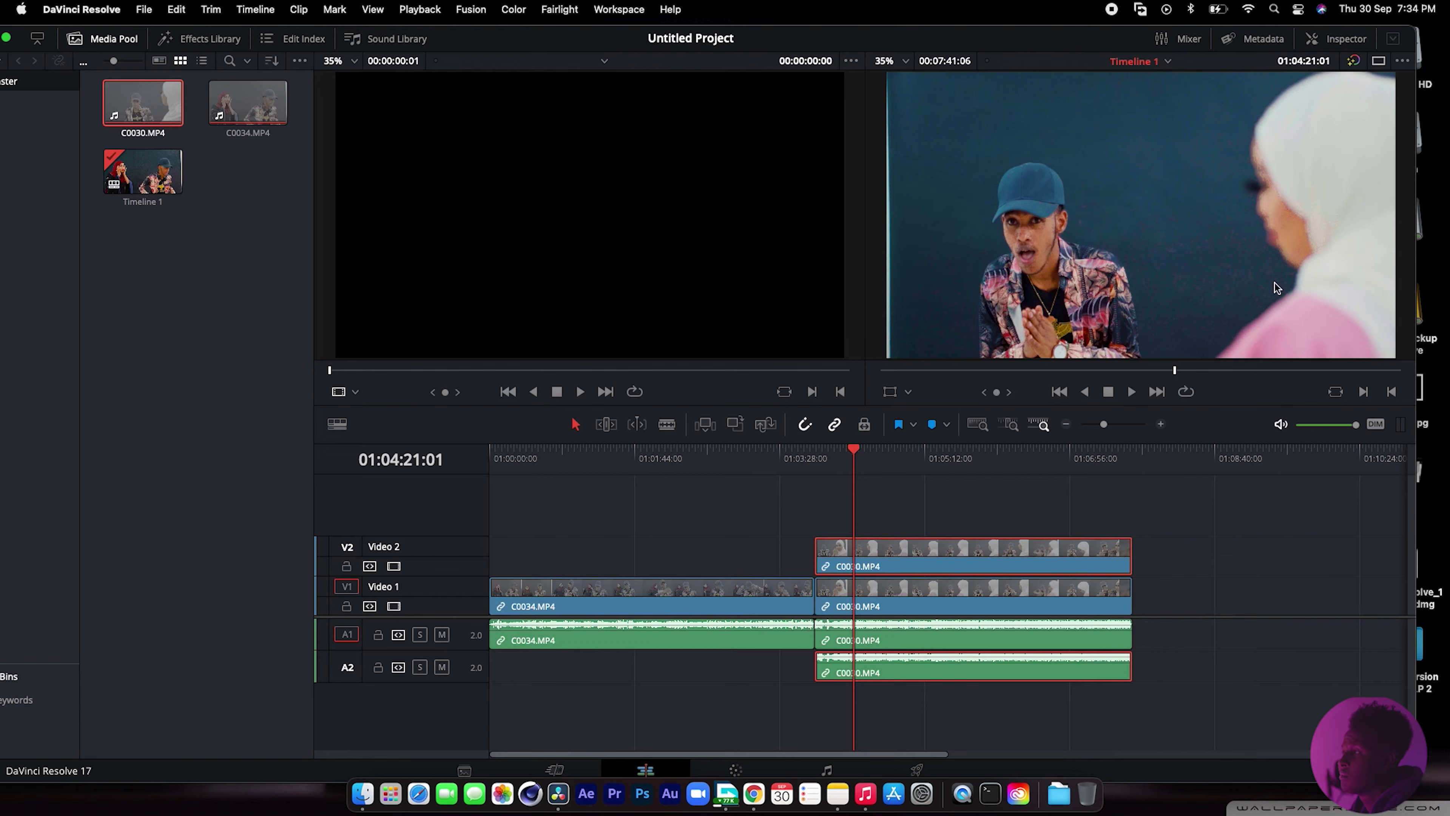
left_click(934, 608)
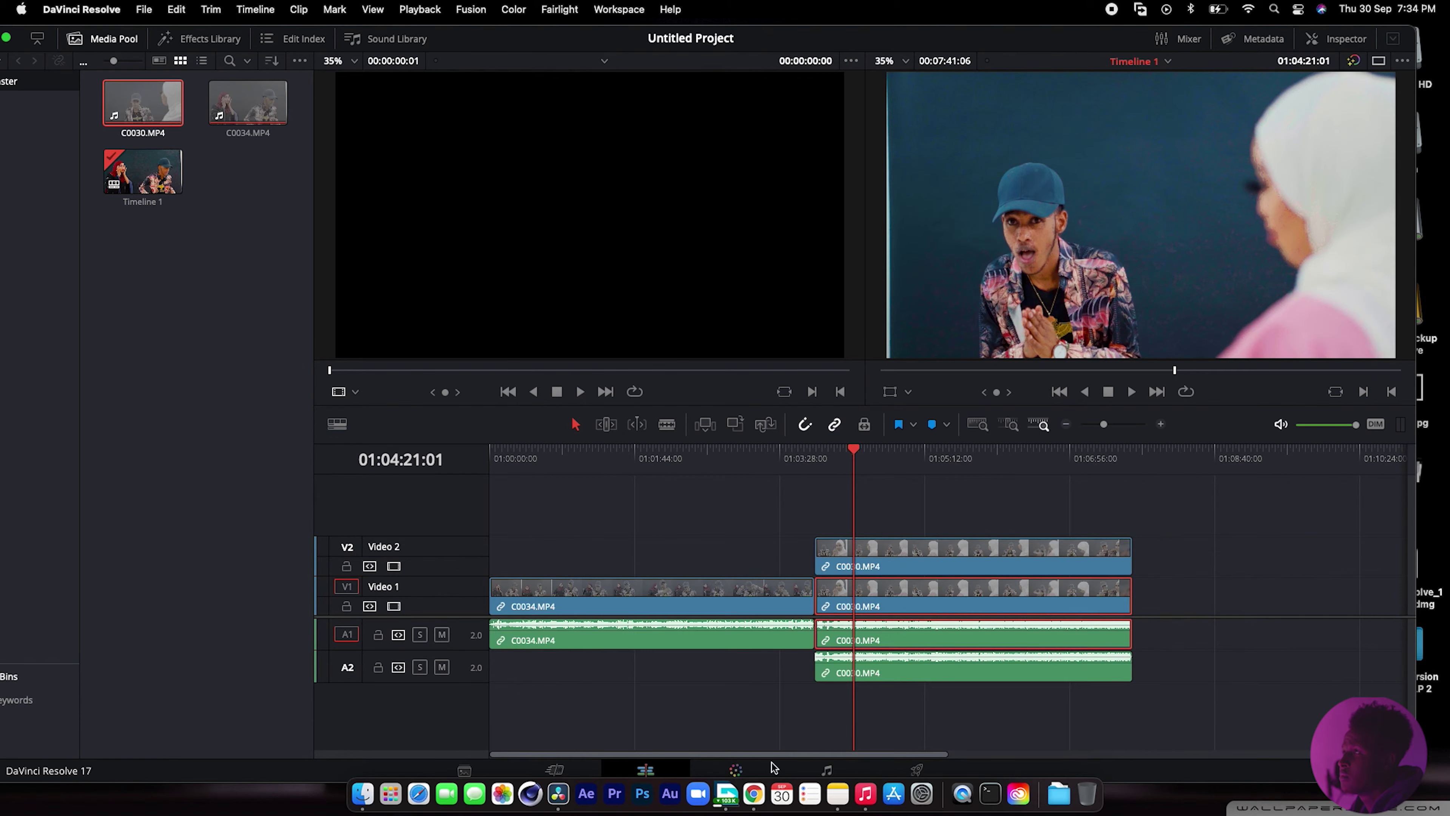
left_click(735, 770)
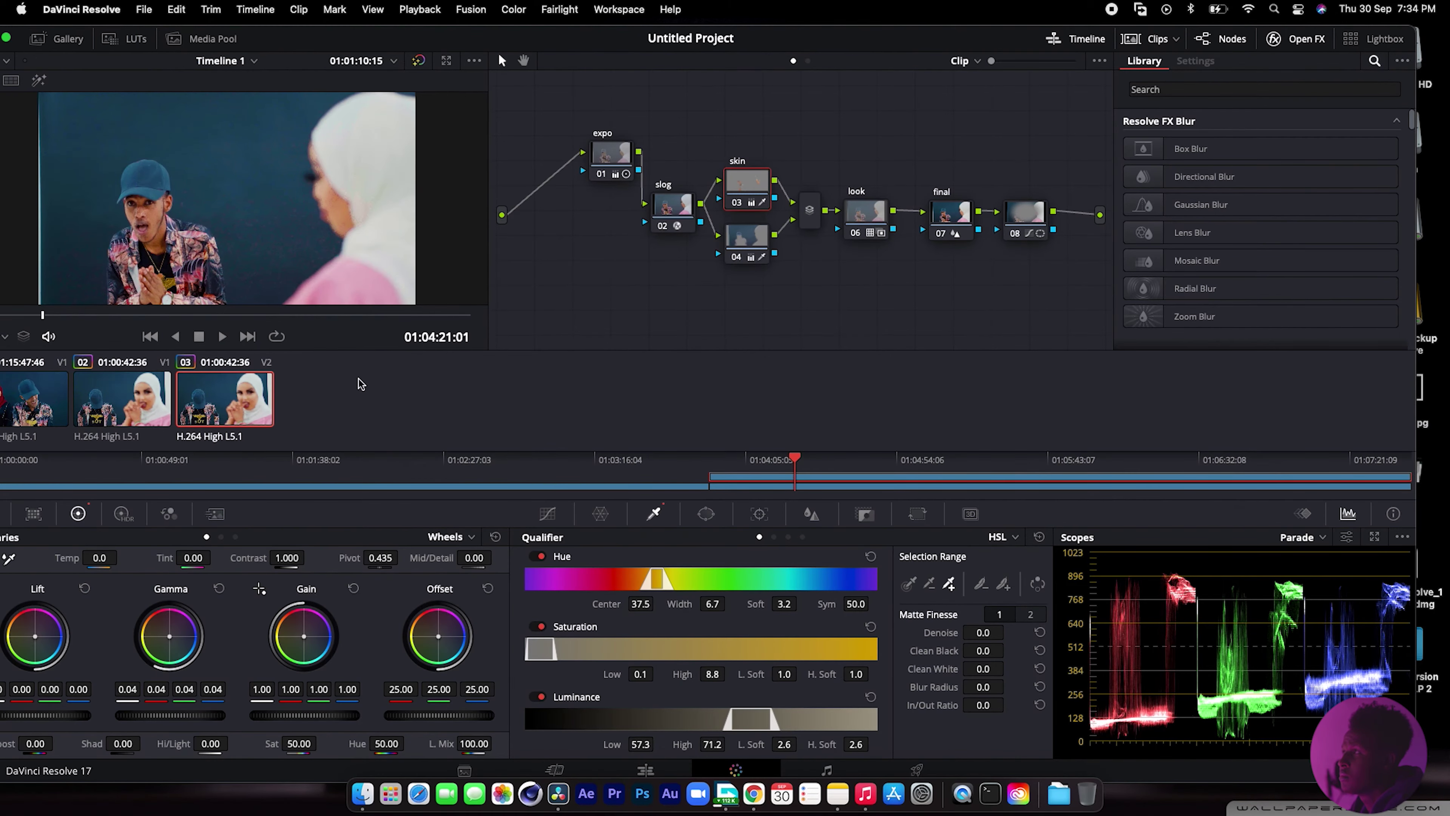
left_click(759, 490)
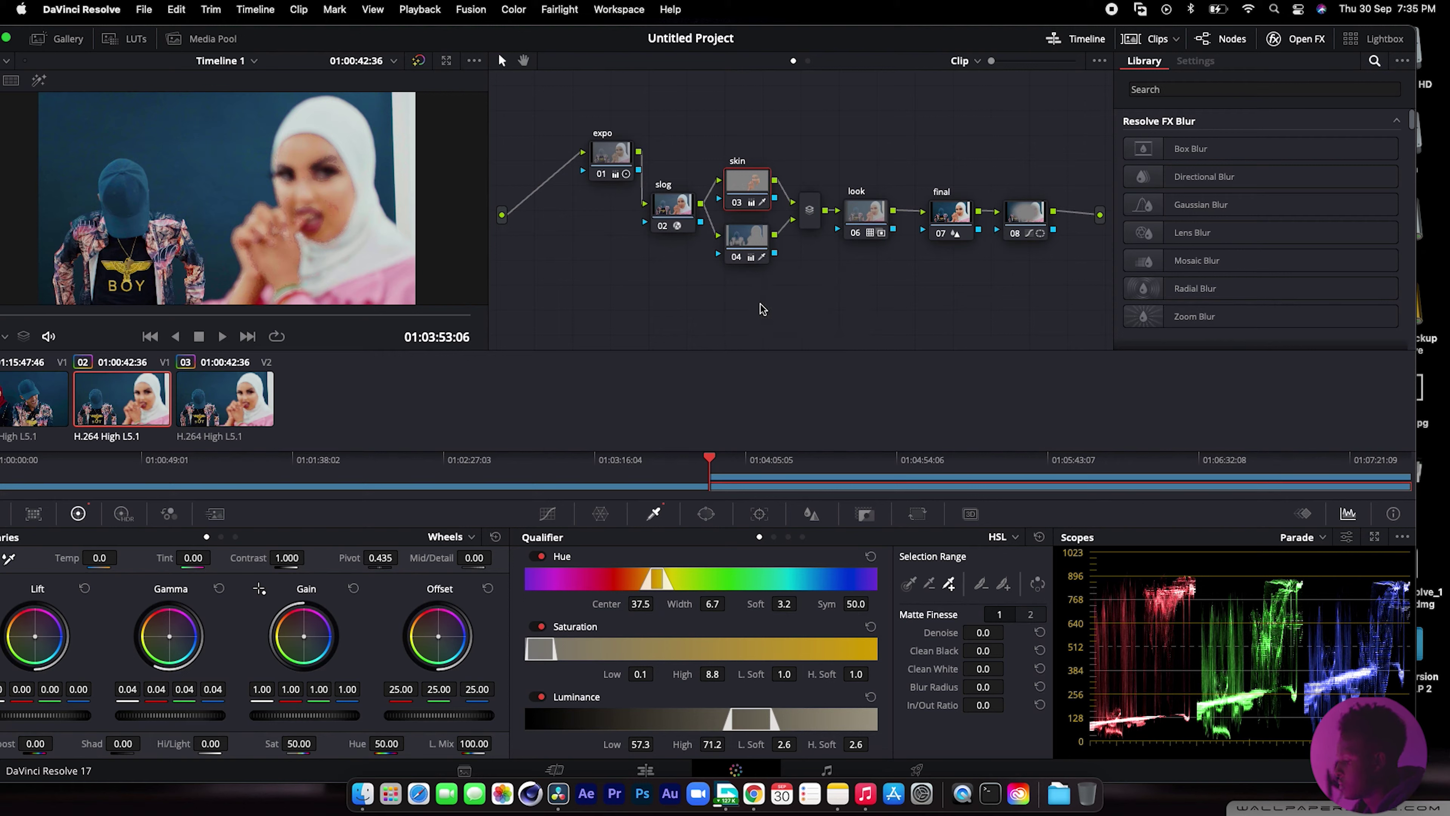
key("Down")
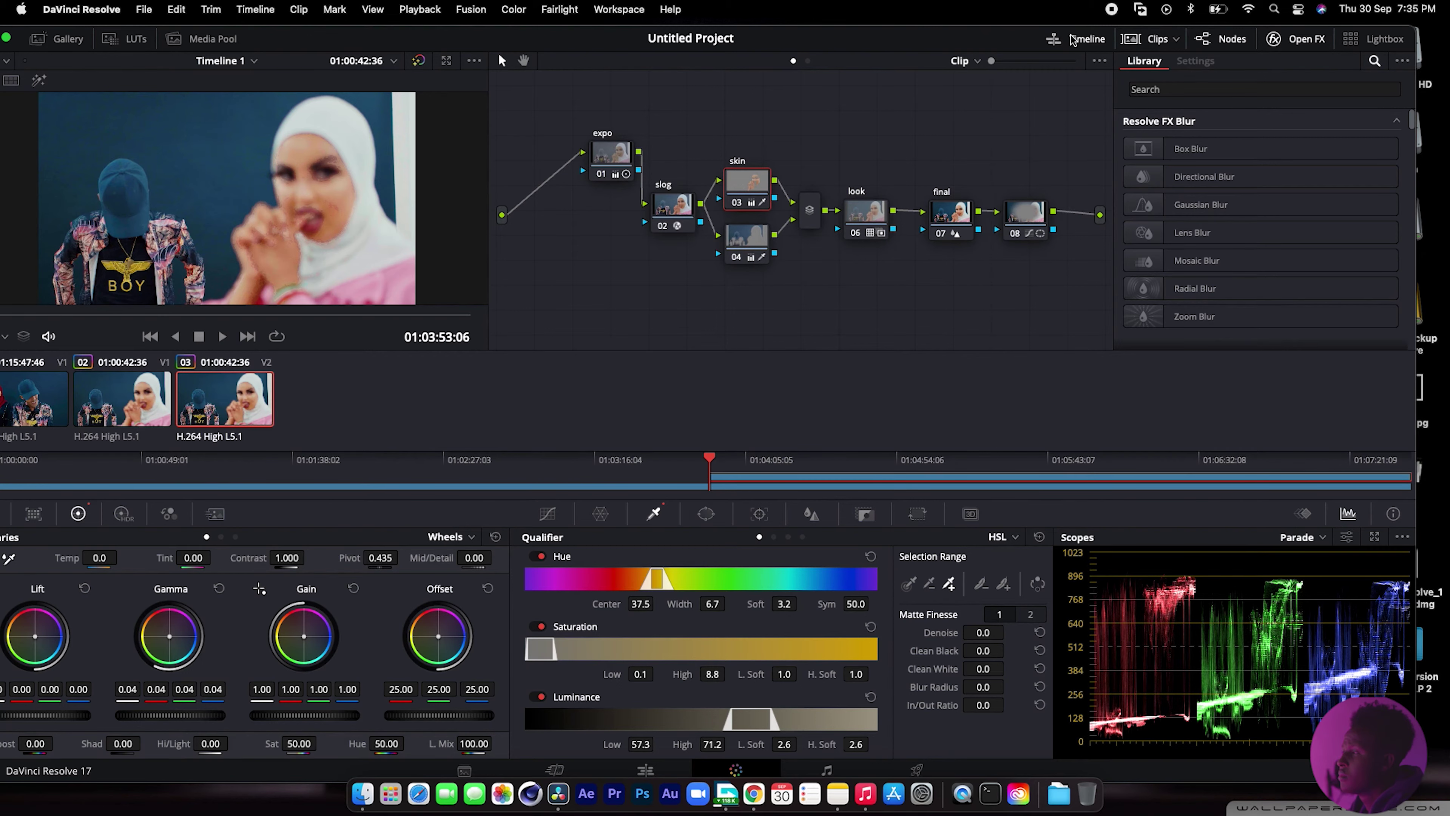
left_click(828, 489)
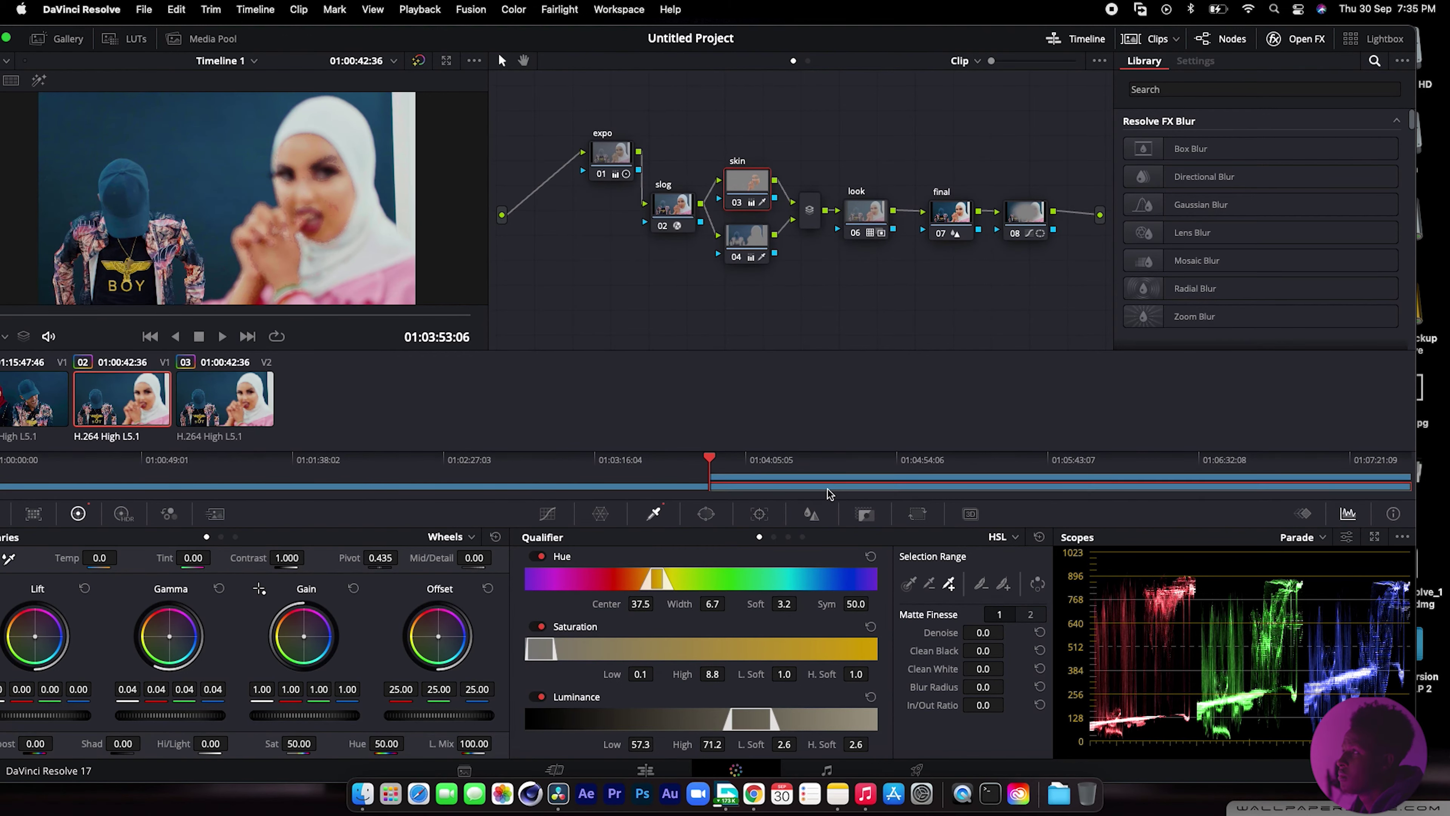
left_click(831, 479)
left_click(828, 489)
left_click_drag(572, 117, 1056, 301)
key("Delete")
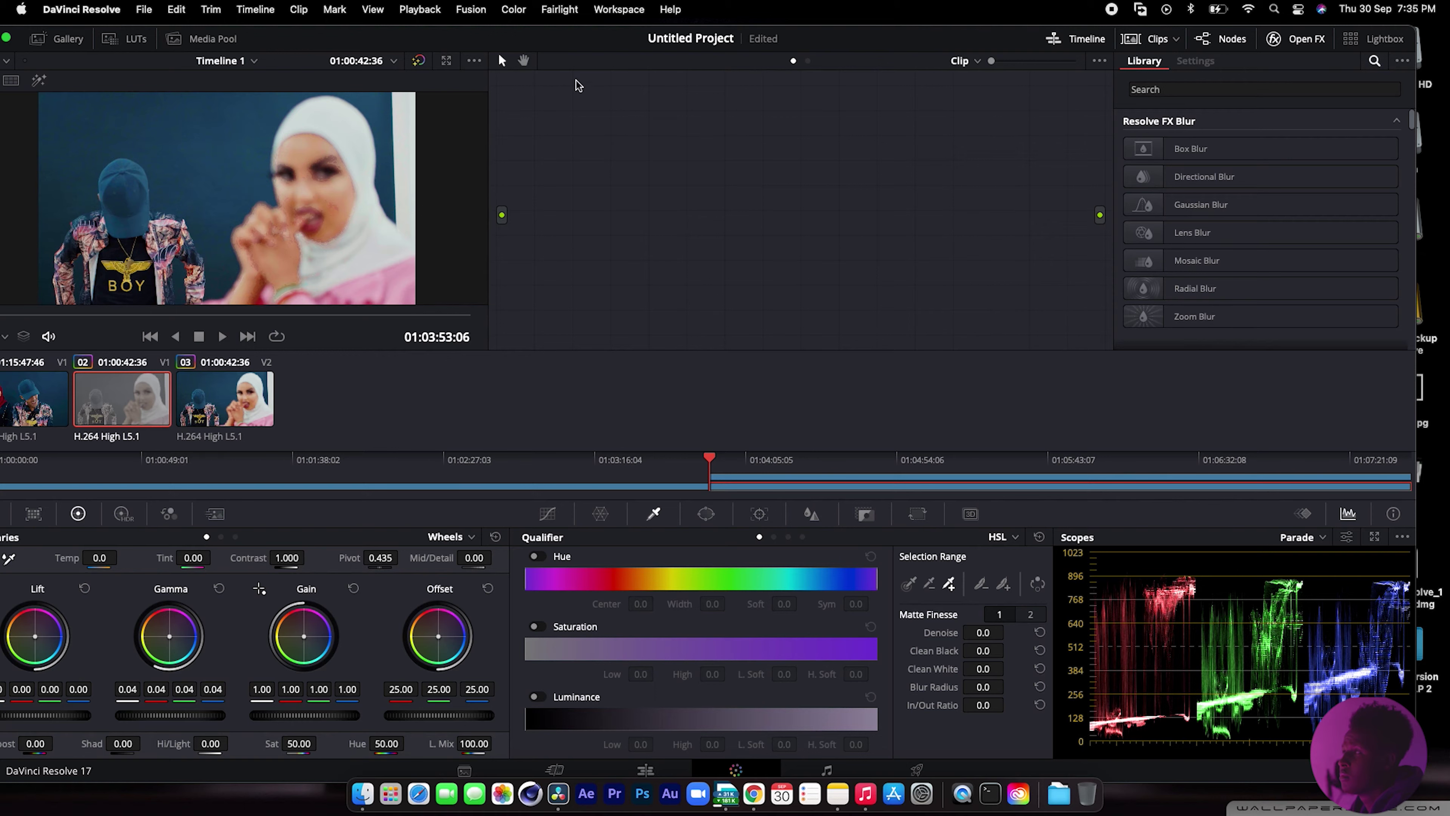
On the Edit page, try cropping the left side of the Video 2 clip to near mid-frame and play the before-and-after comparison.
left_click(647, 772)
left_click(883, 563)
left_click(911, 389)
left_click(910, 418)
left_click(893, 395)
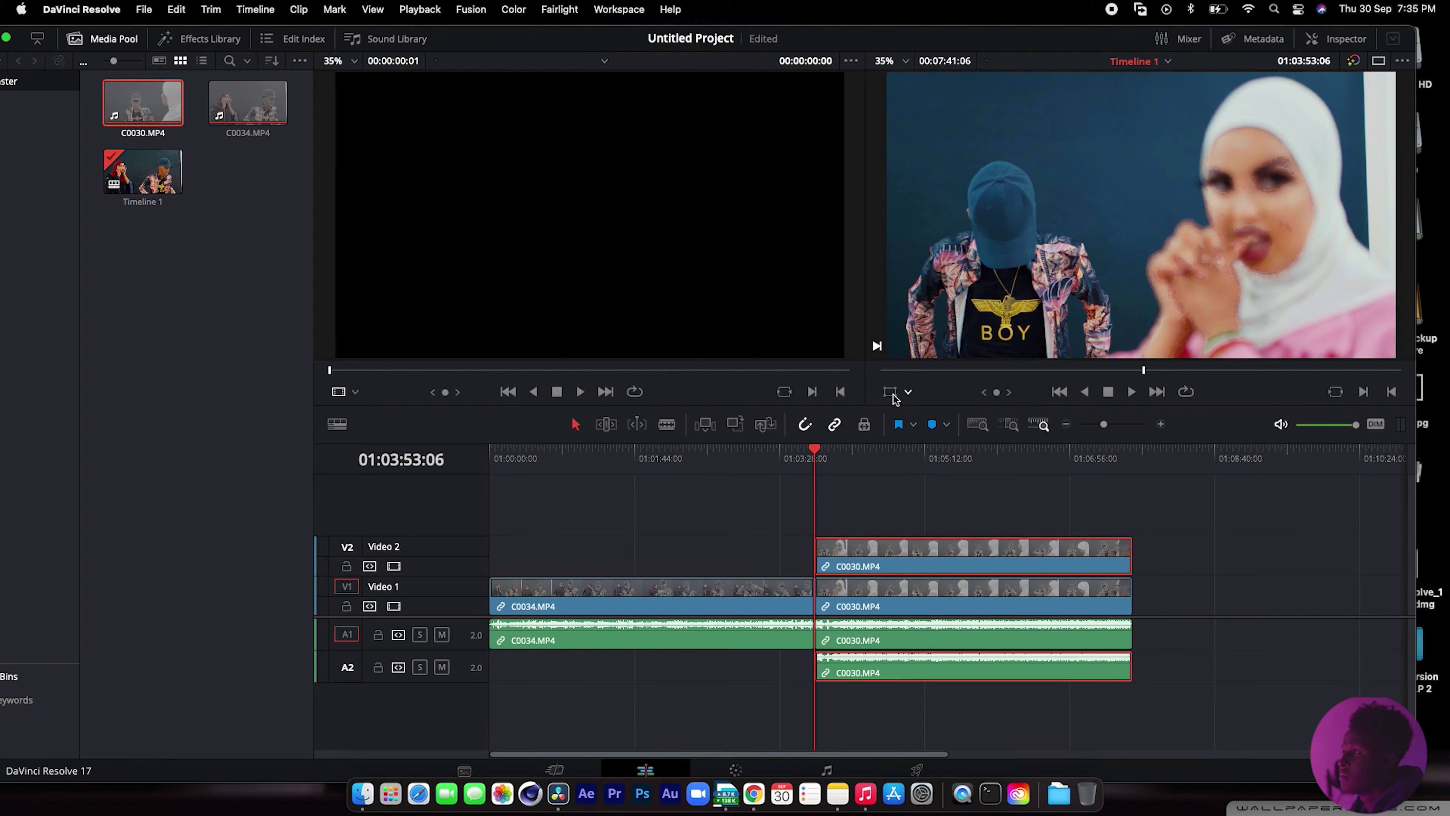
left_click(909, 393)
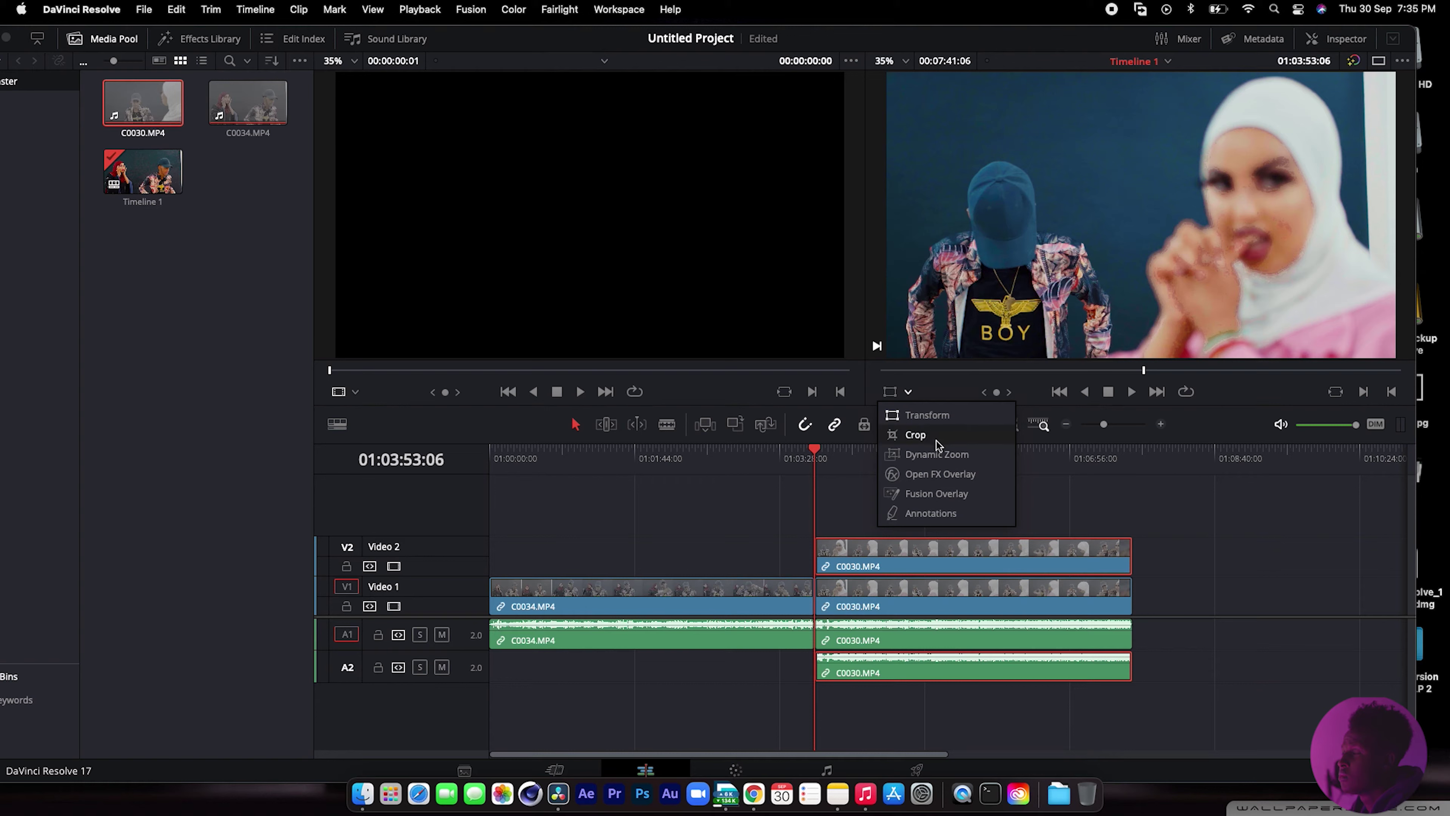
left_click(918, 435)
left_click_drag(887, 215, 1092, 206)
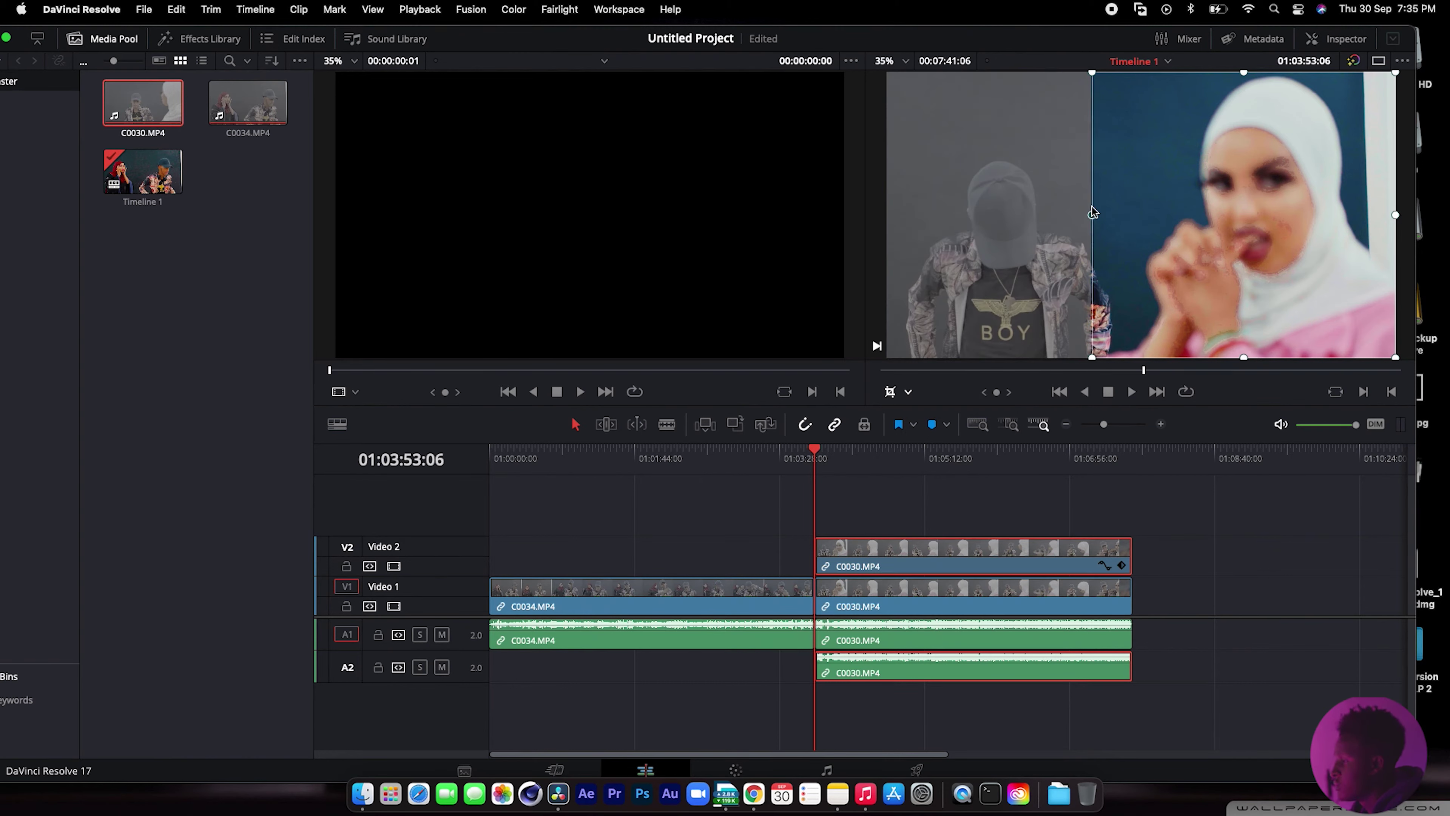
key("space")
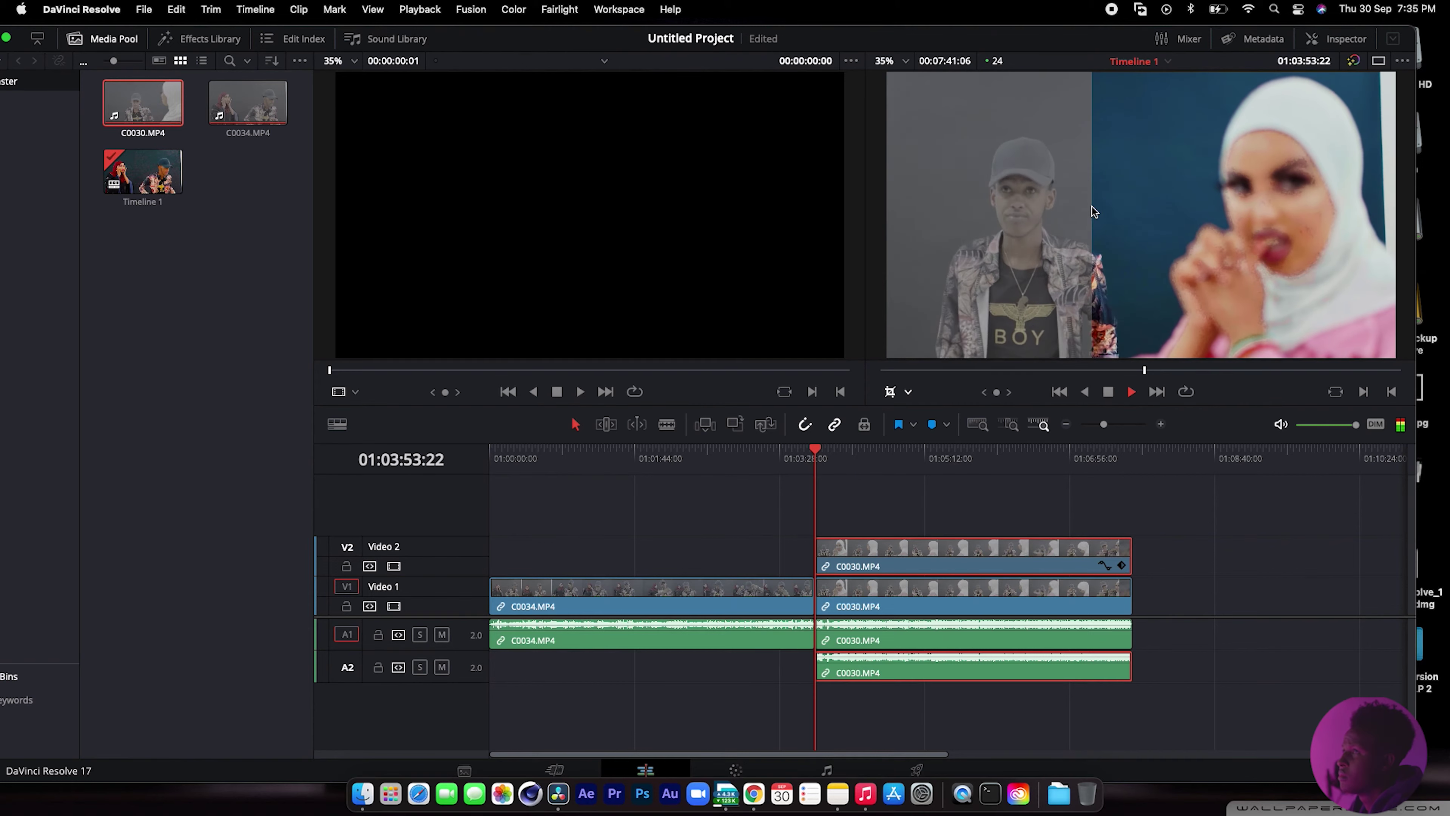
key("space")
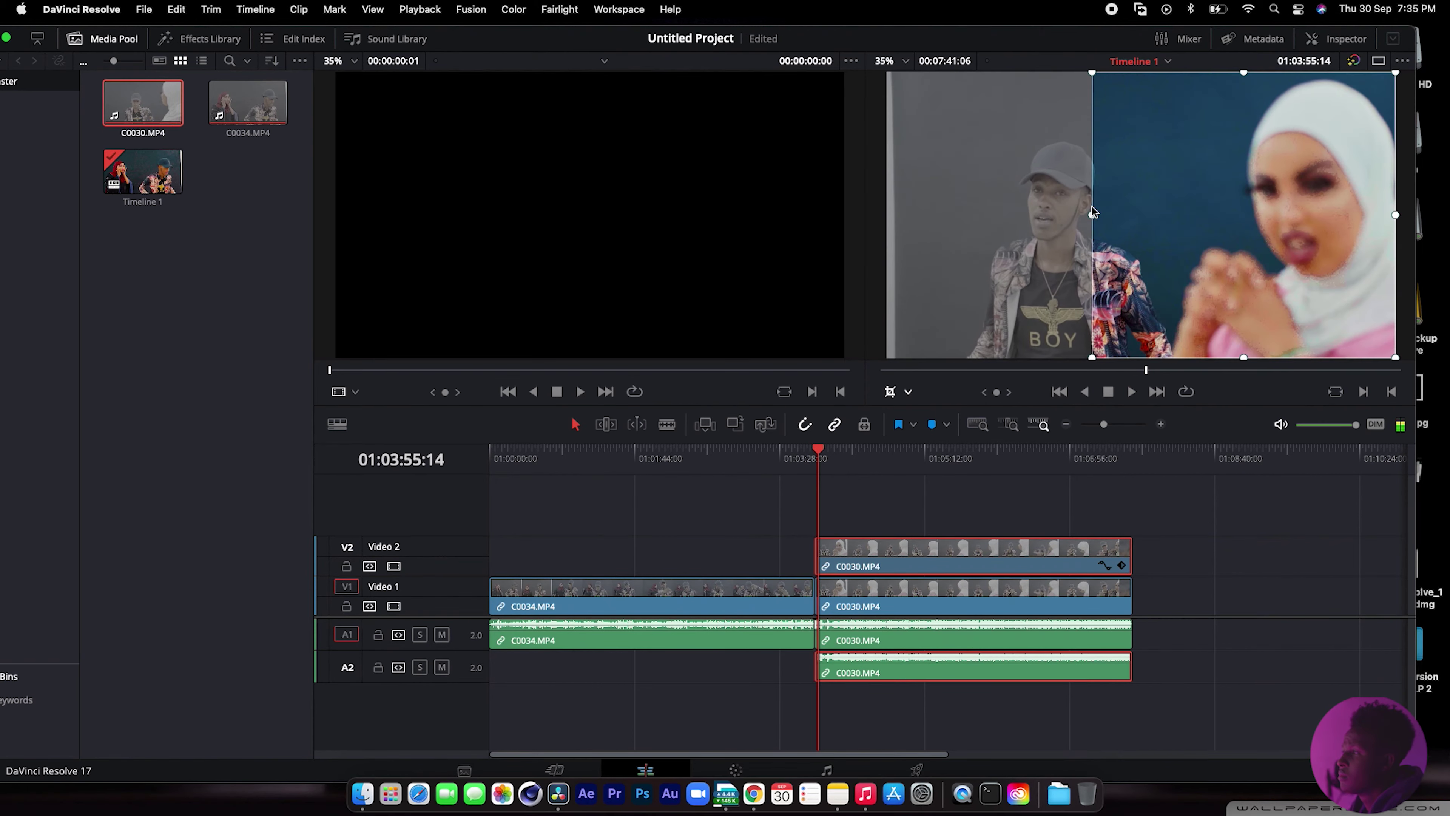
Restore the Video 2 clip to its full uncropped frame and return the playhead to the clip's start at 01:03:53:06.
left_click_drag(1094, 213, 883, 243)
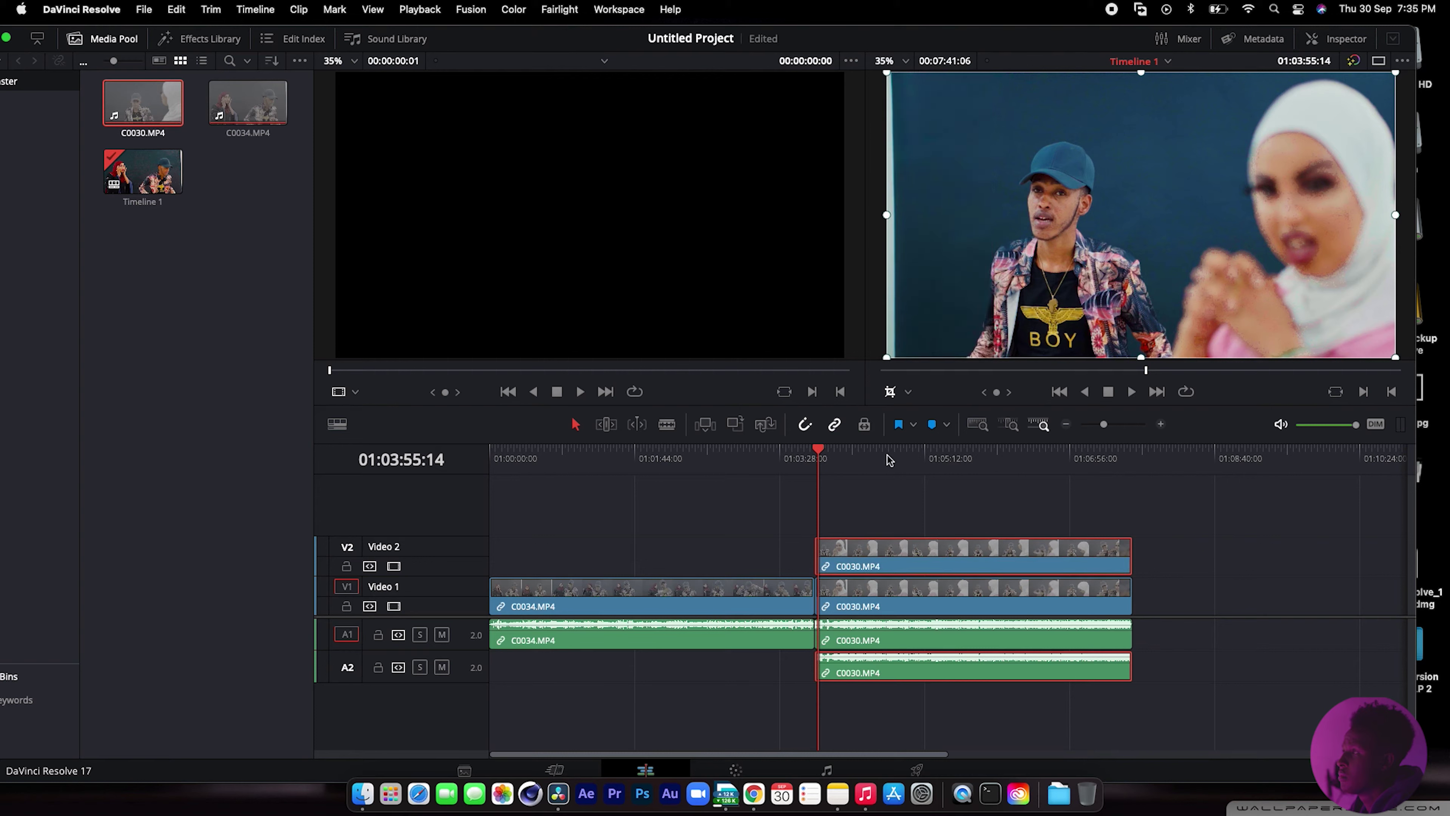
left_click(816, 455)
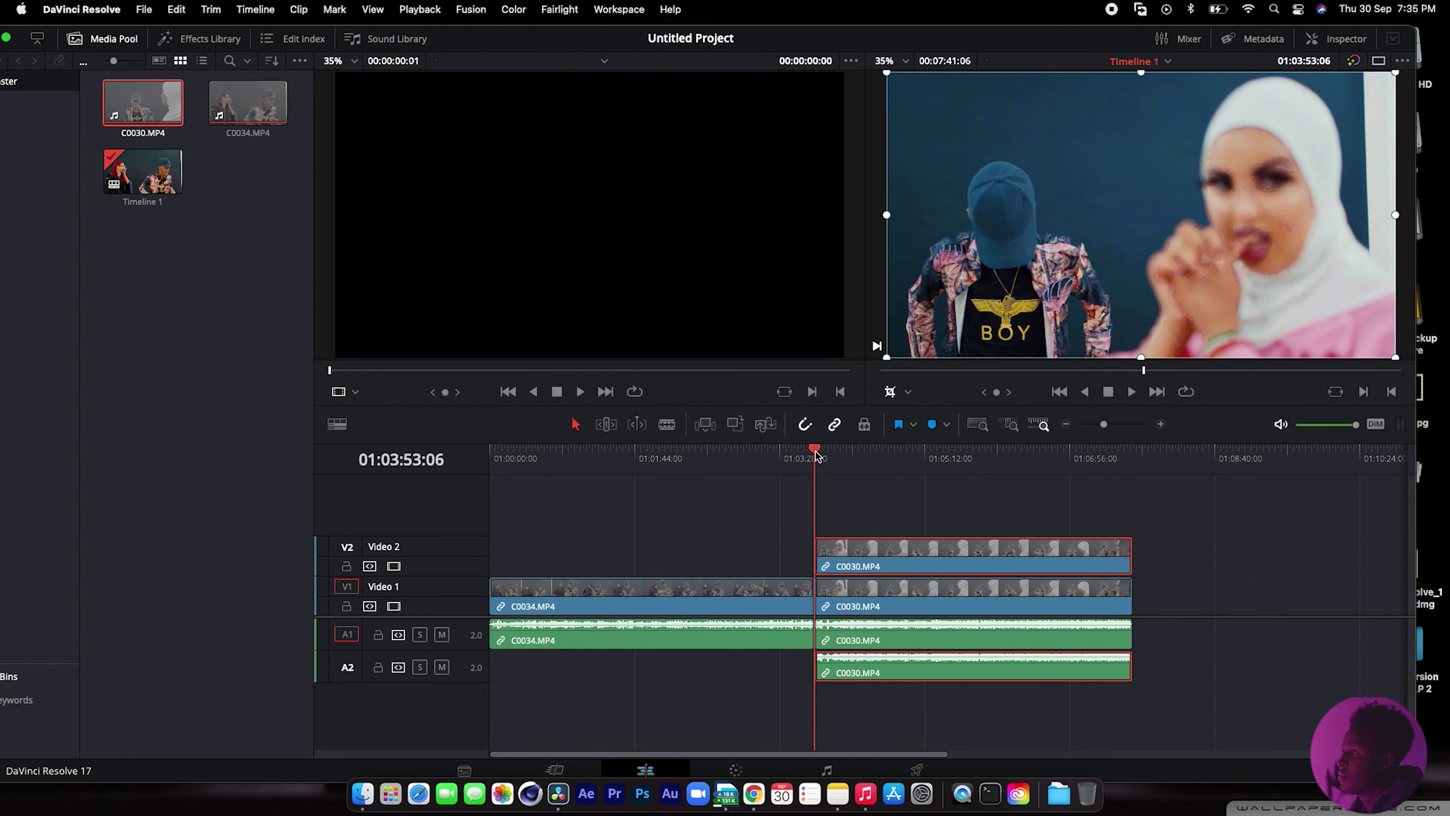
left_click(895, 397)
Search the video transitions for "wip", maximizing the window and hiding the media pool to make room for the list.
left_click(198, 43)
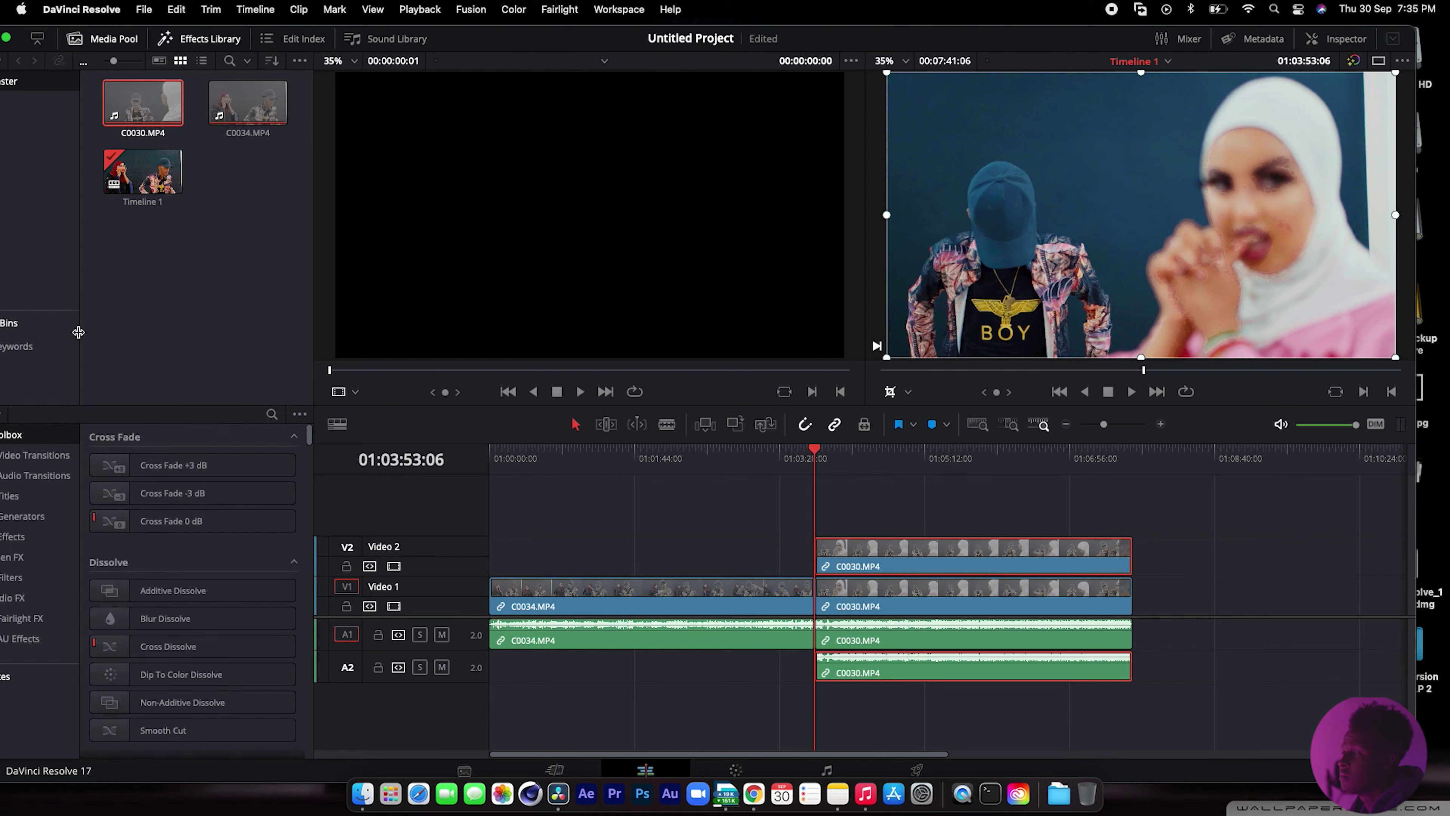
left_click(46, 456)
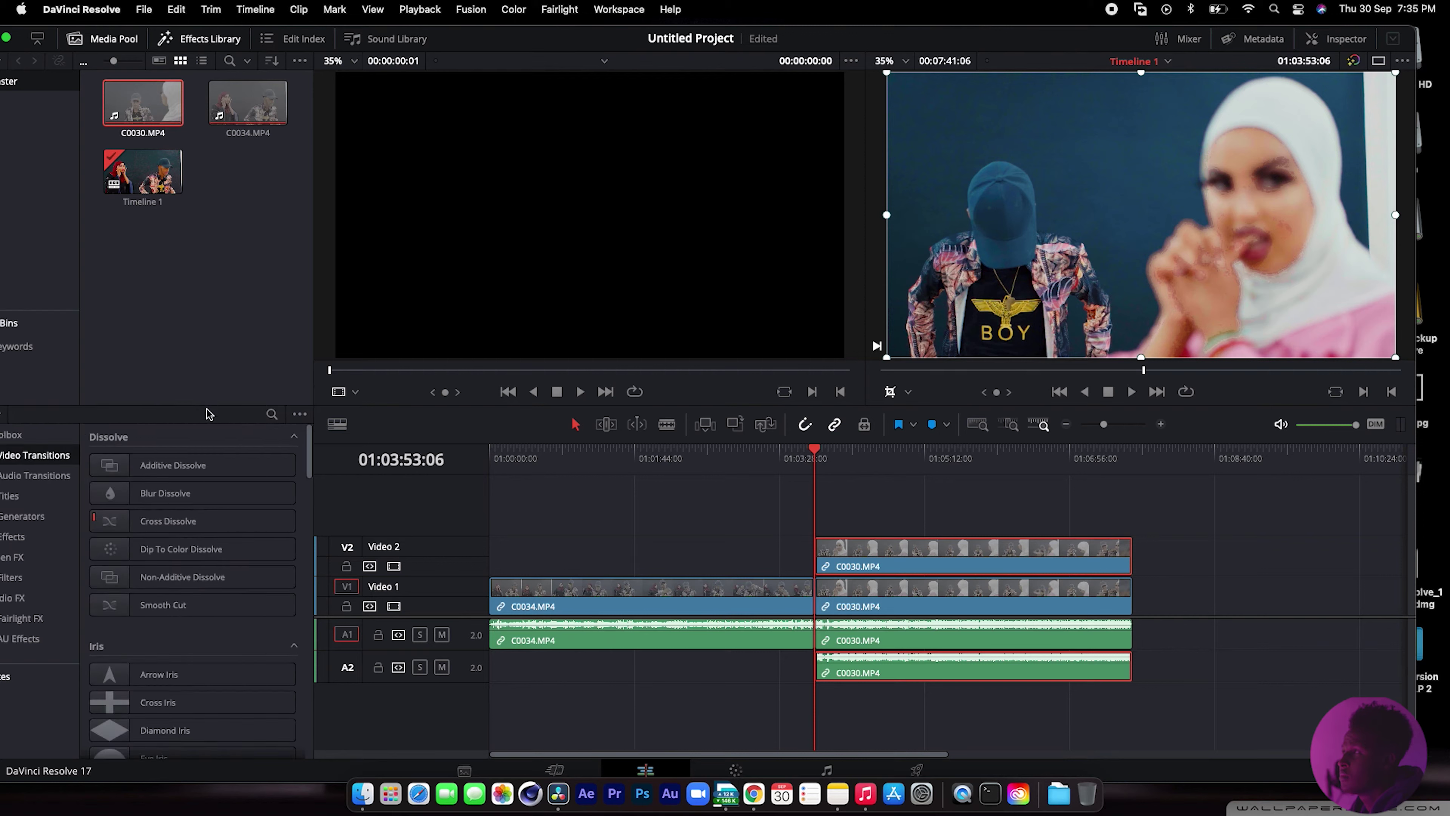
left_click(271, 413)
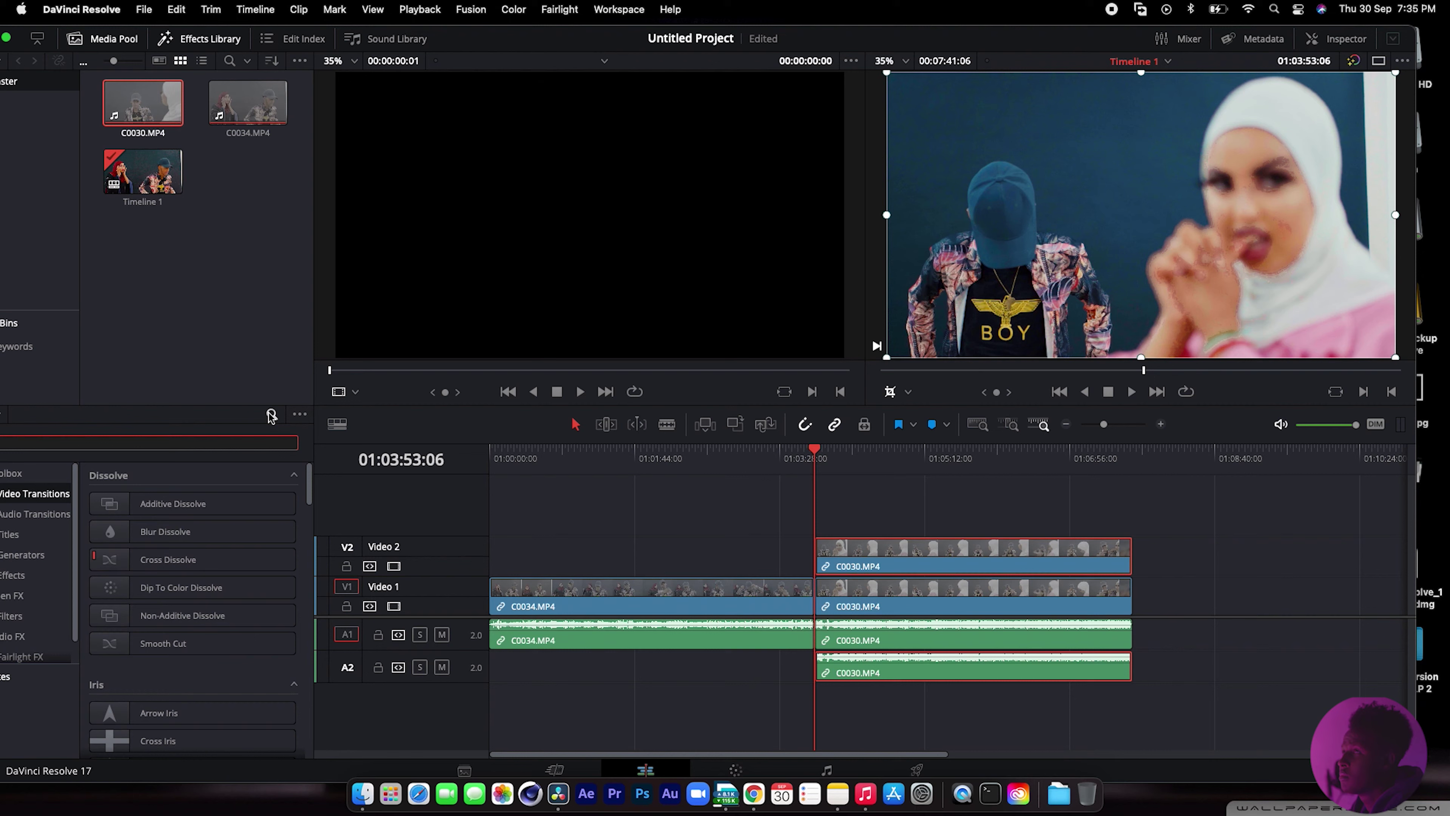
type("w")
double_click(440, 31)
left_click(440, 33)
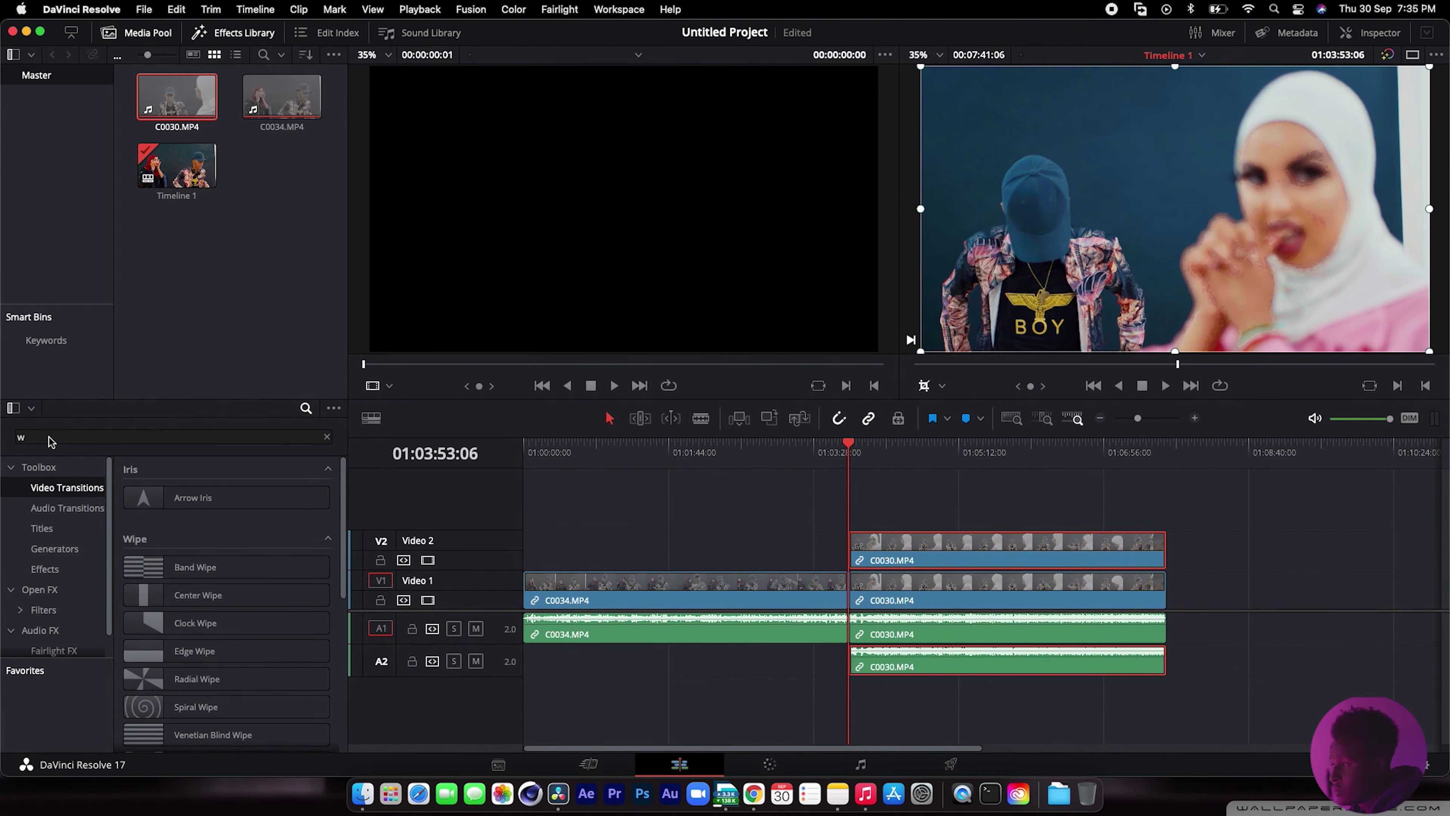
left_click(217, 35)
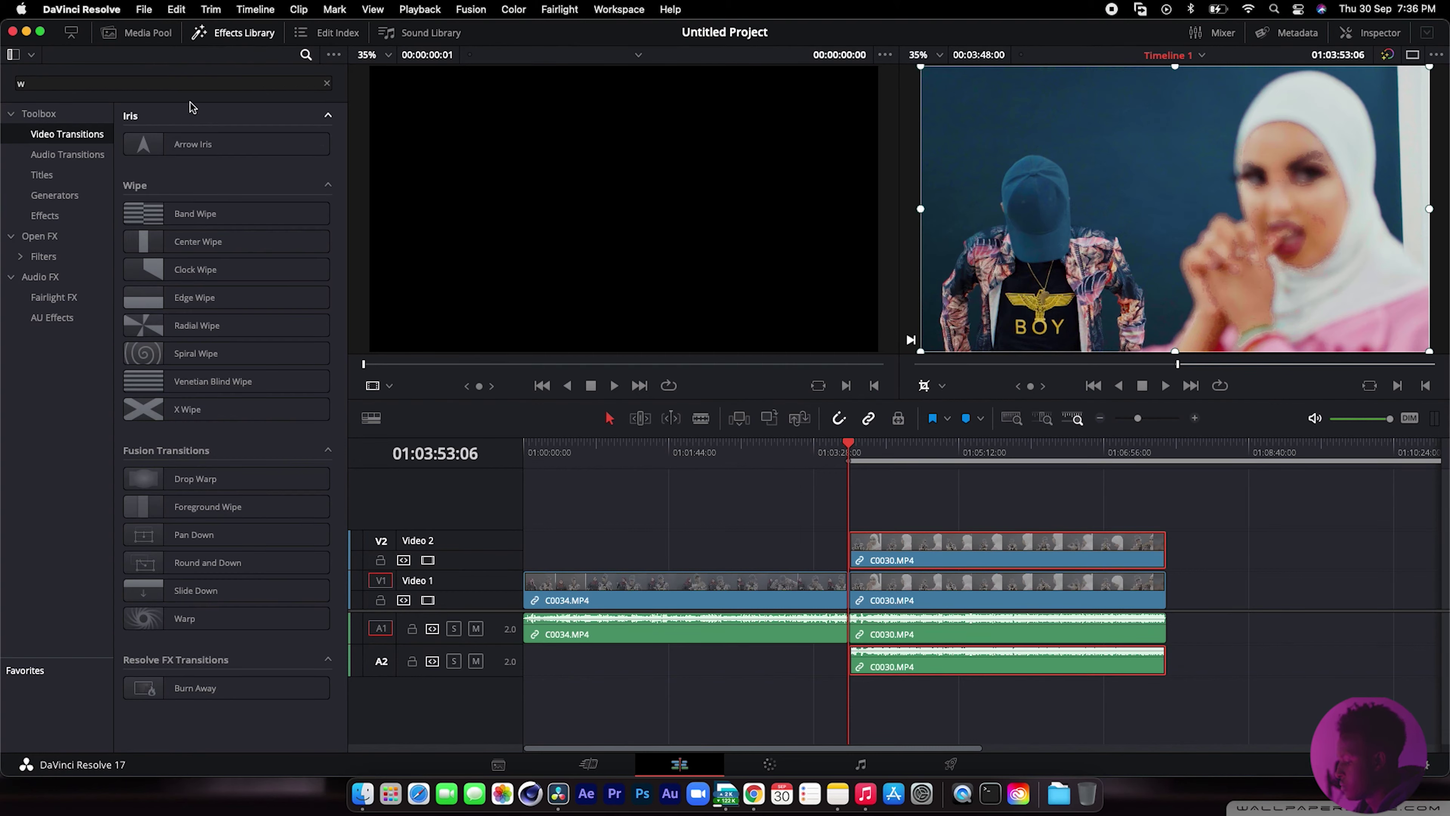
left_click(152, 87)
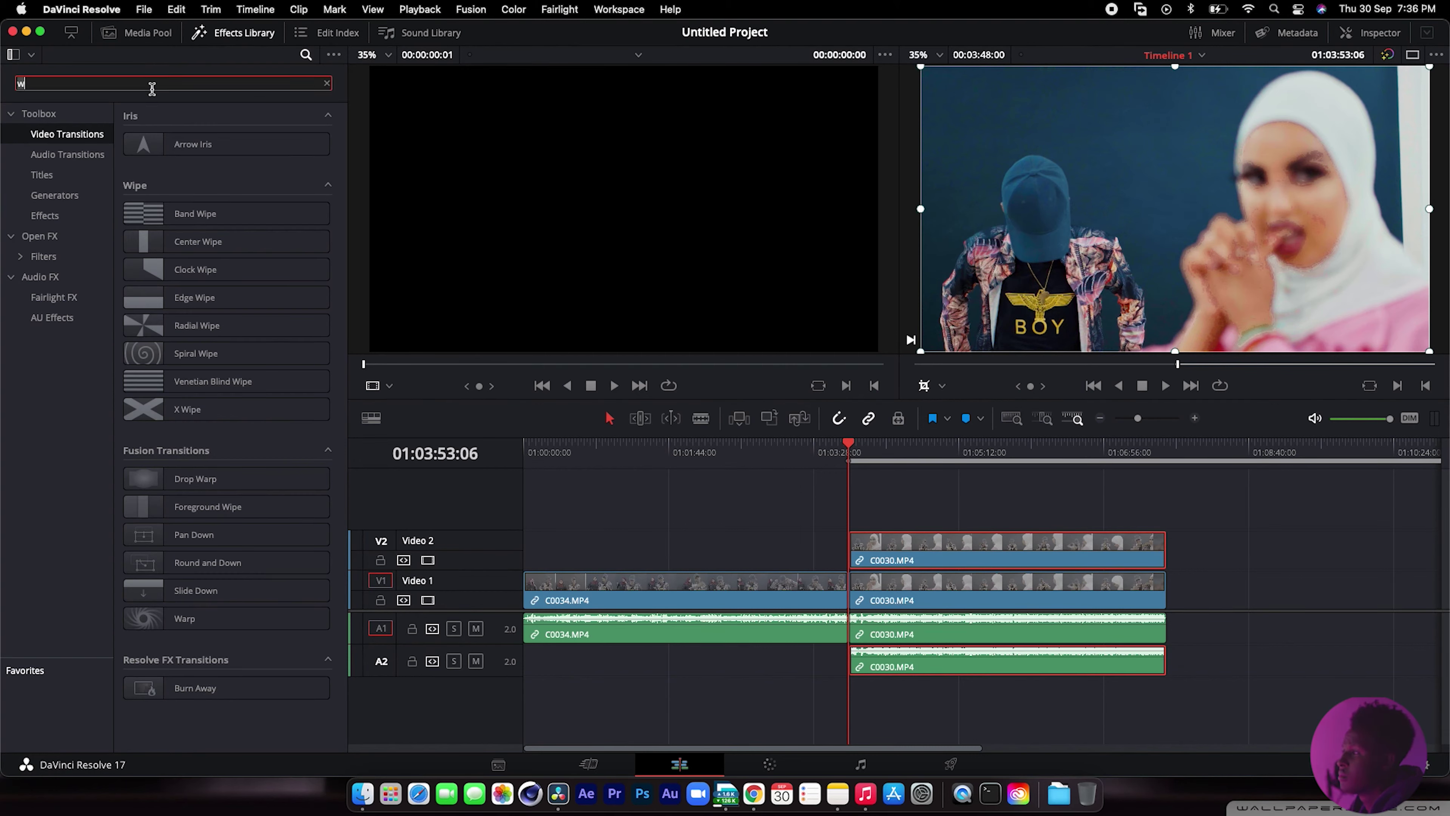
type("ip")
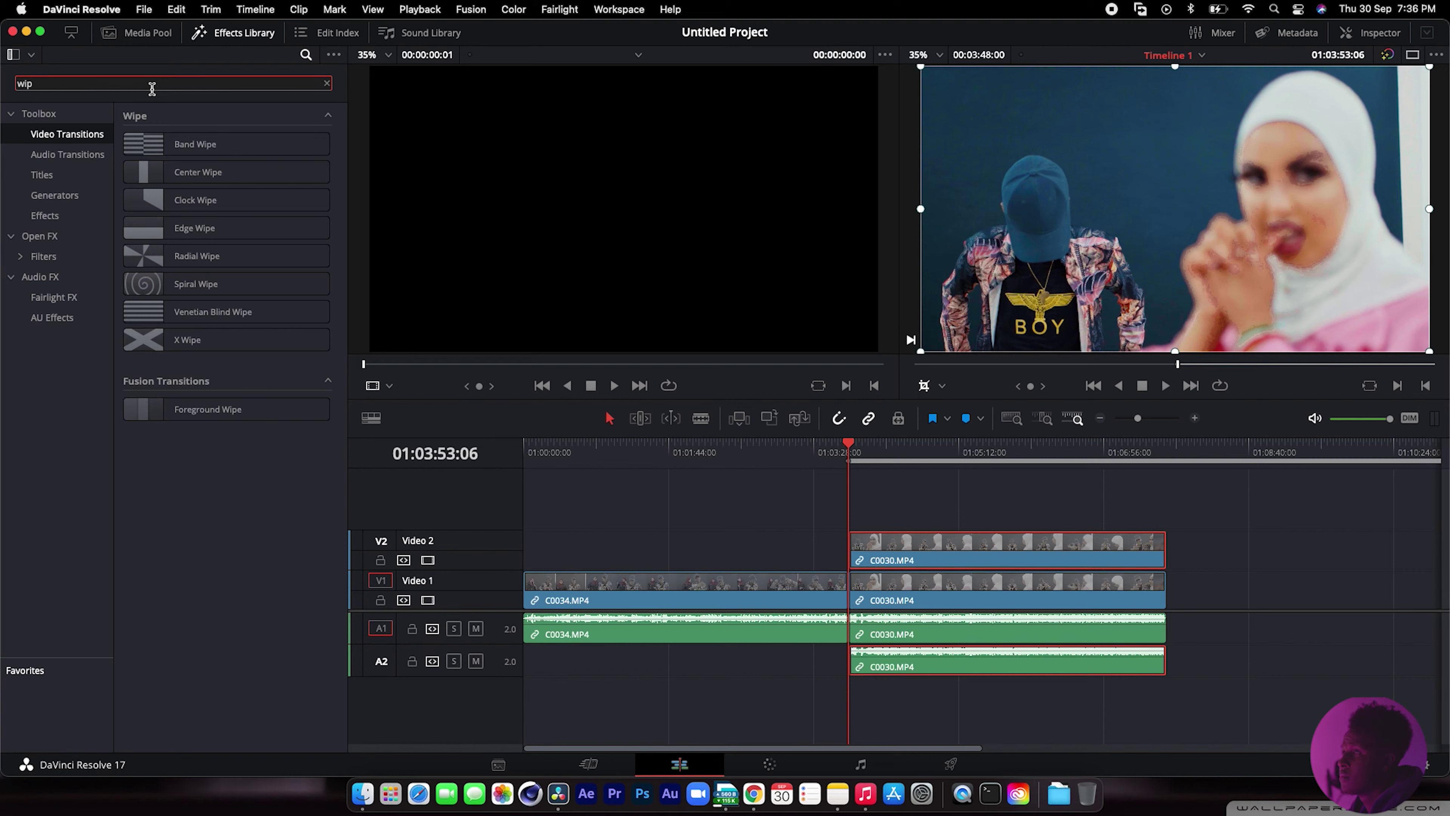
Try to apply the Foreground Wipe transition to the start of the Video 2 copy of C0030.MP4 and play it.
left_click_drag(203, 409, 855, 551)
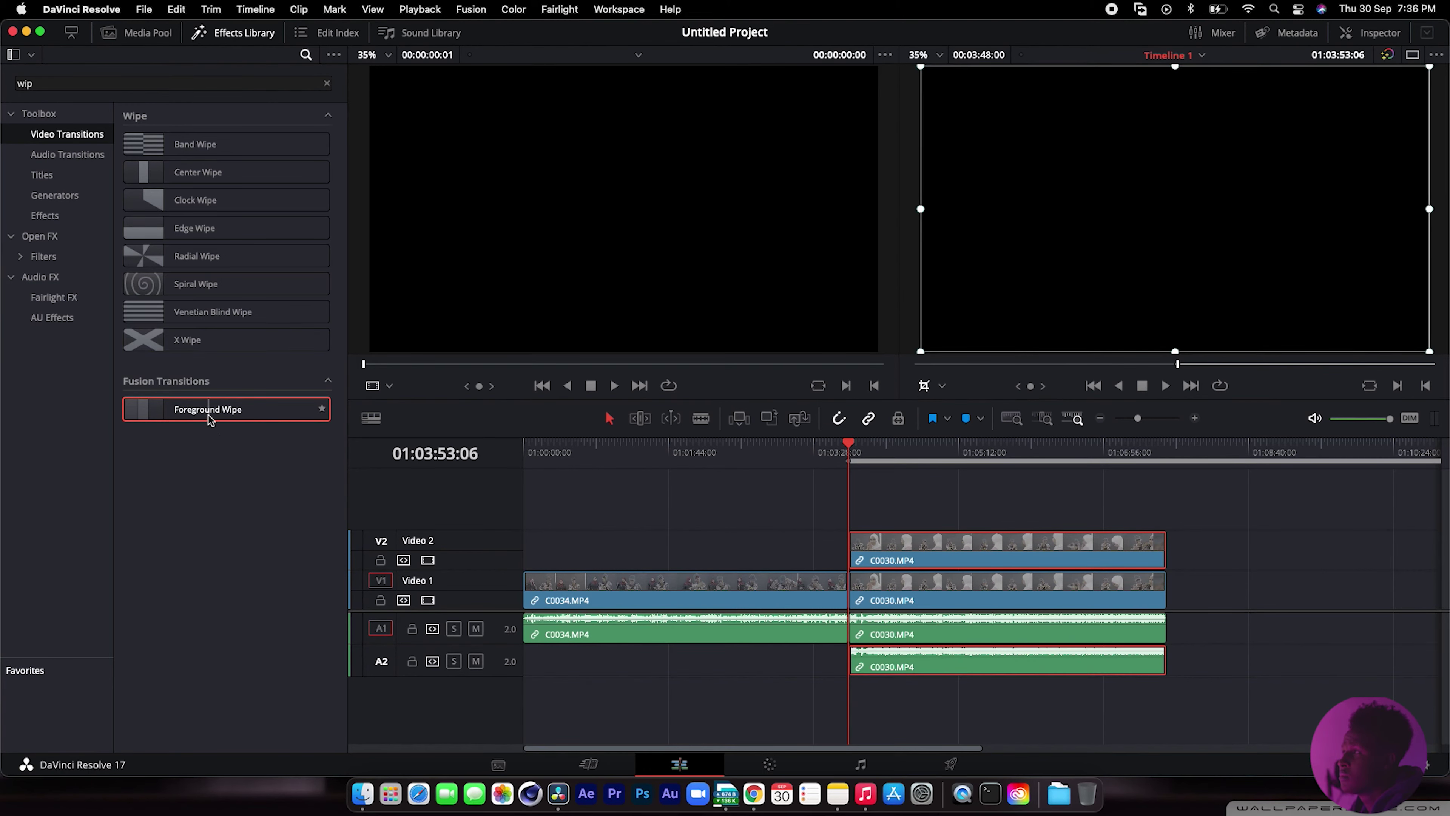
key("space")
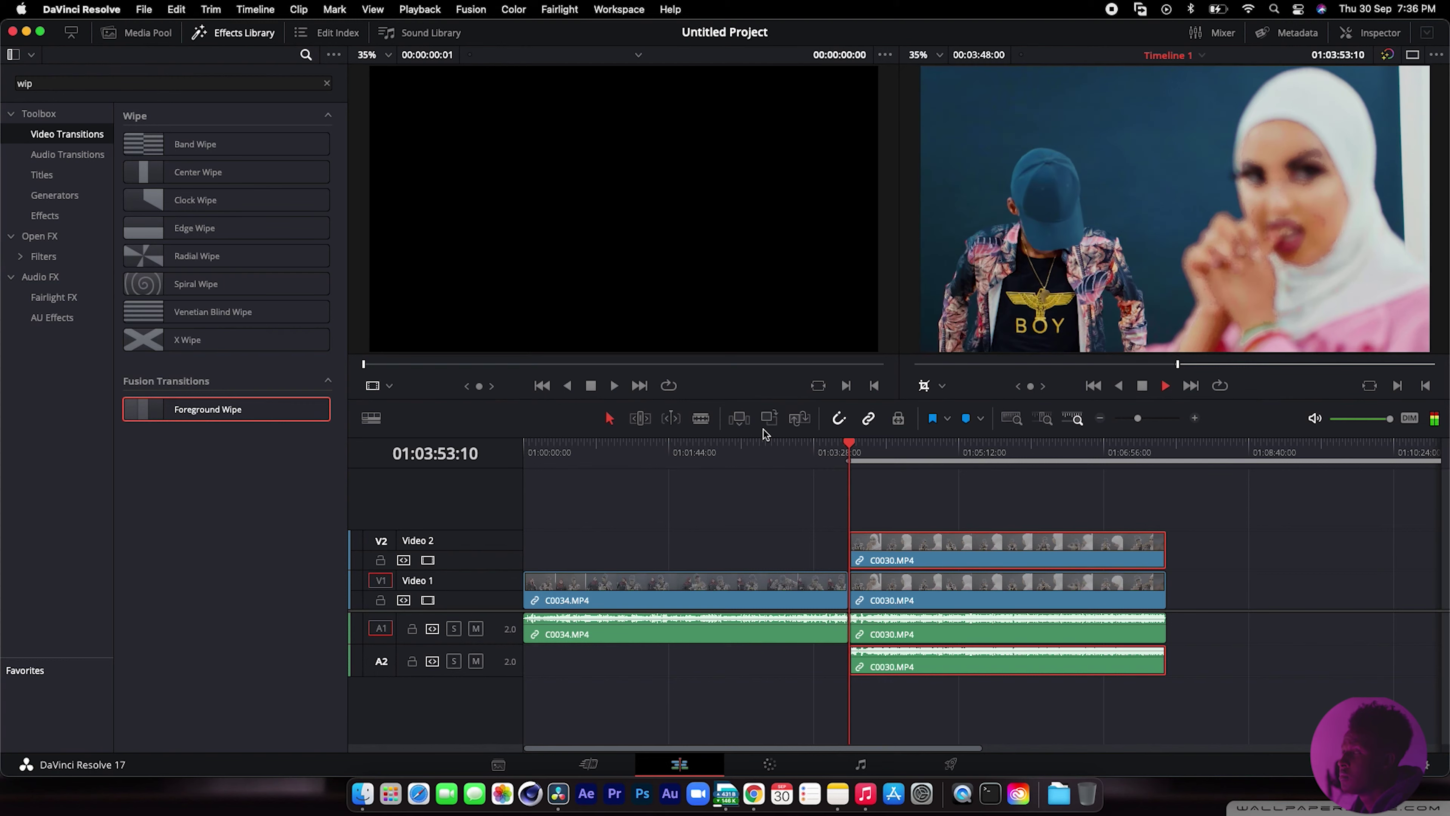
key("space")
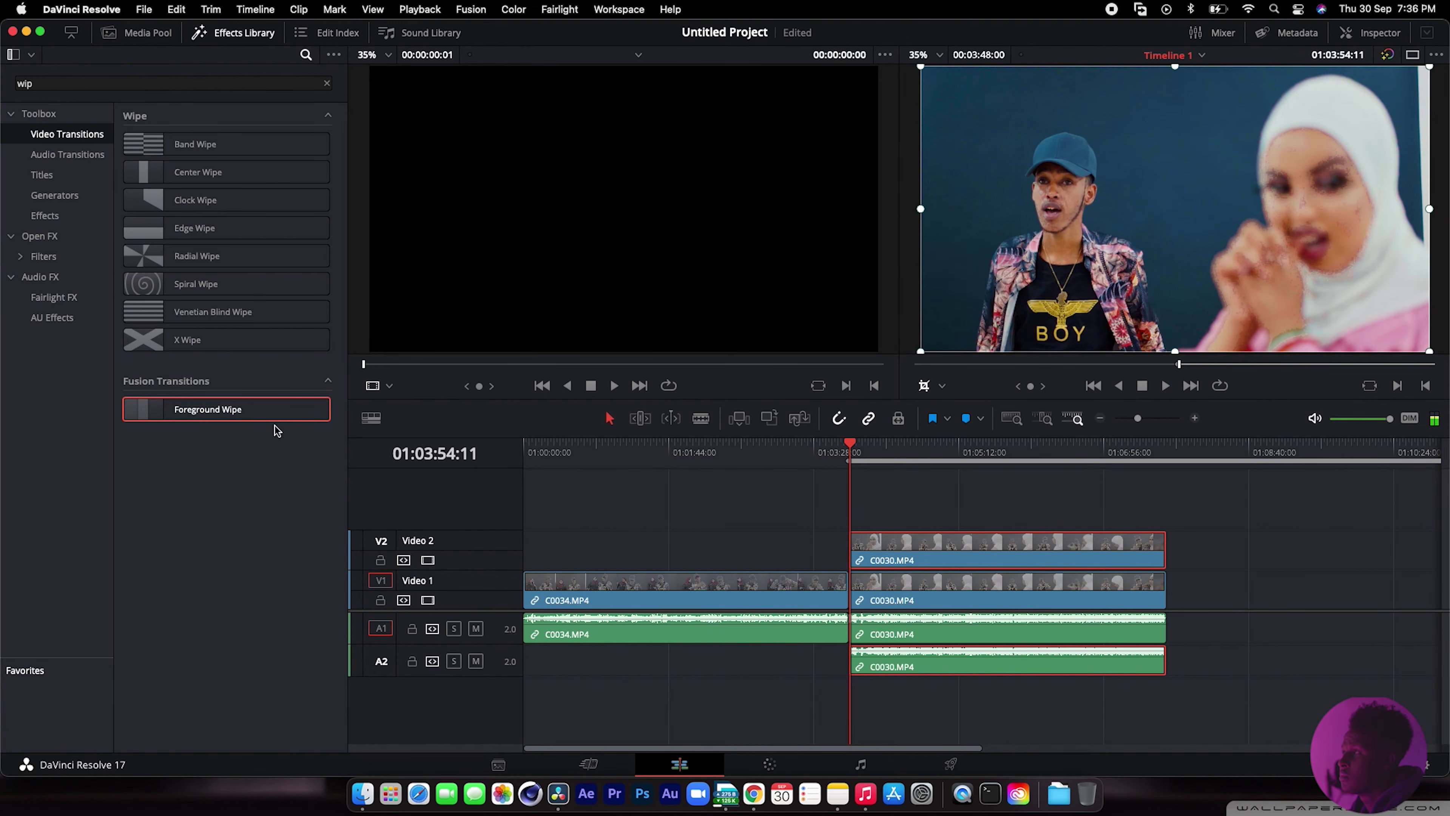
Add a Center Wipe transition at the start of the Video 2 clip at 01:03:53:06 and show its settings.
left_click(195, 341)
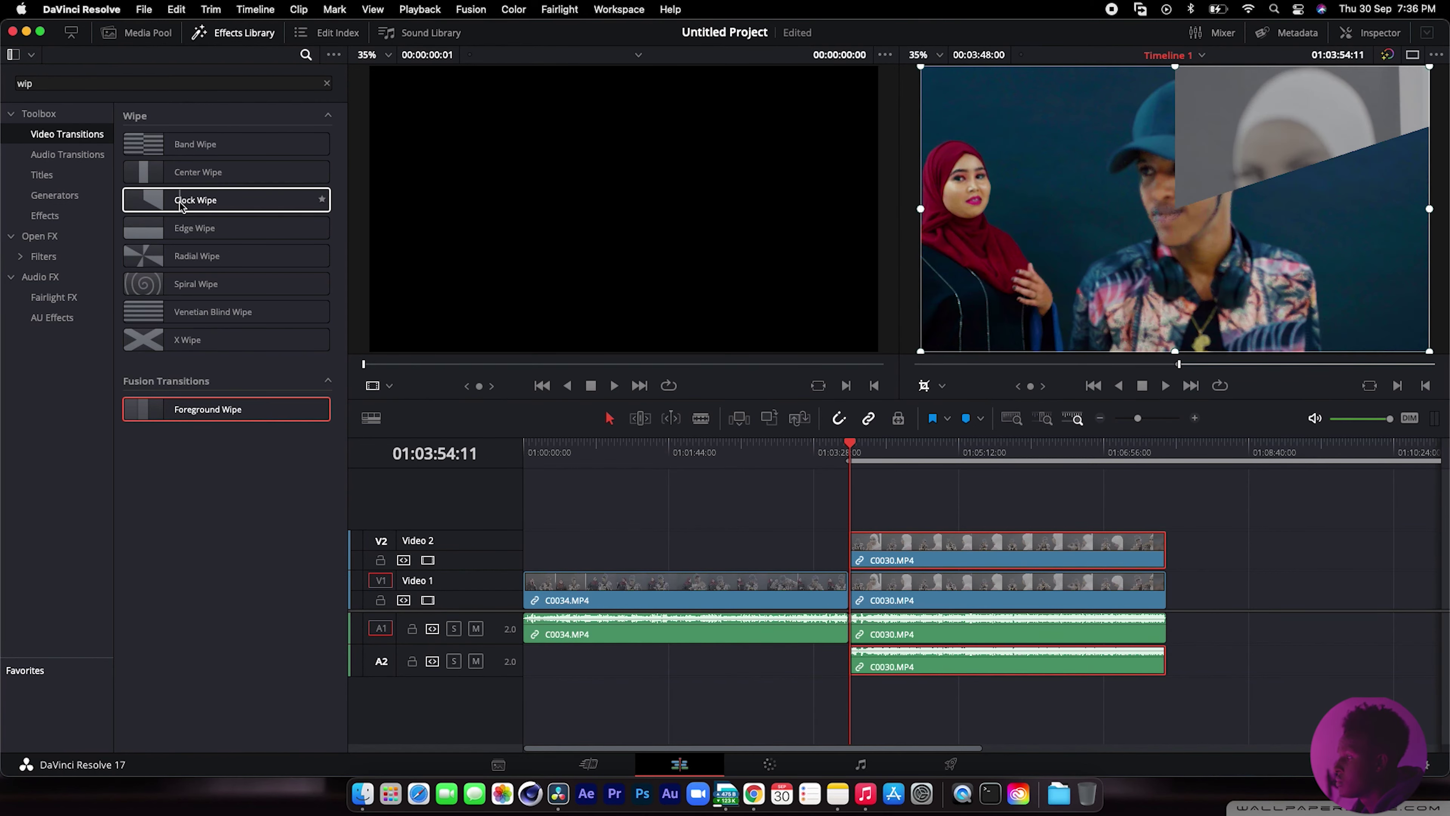
left_click(186, 172)
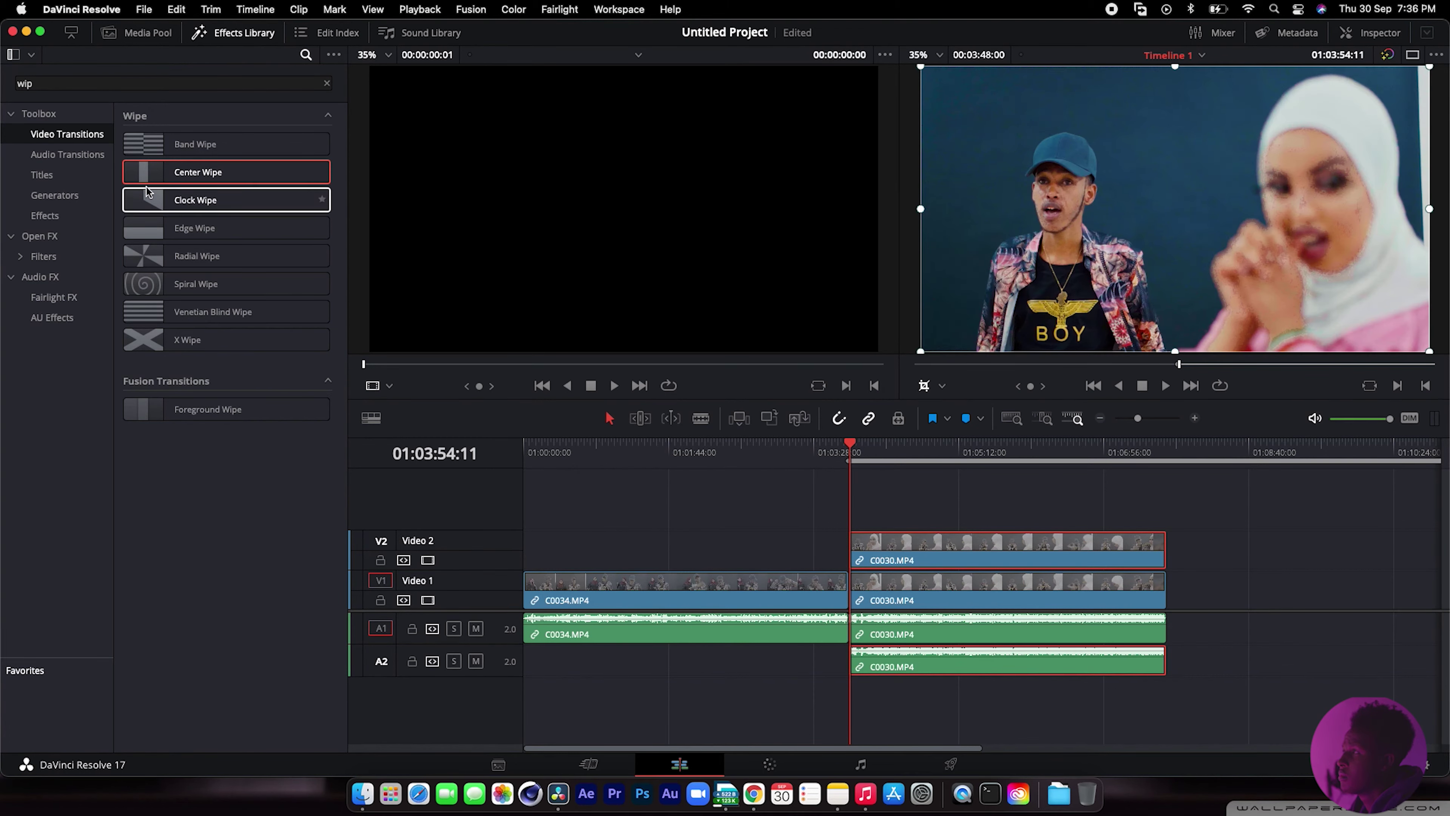
left_click_drag(147, 173, 862, 555)
mouse_move(849, 456)
left_mouse_down()
mouse_move(808, 456)
mouse_move(847, 461)
left_mouse_up()
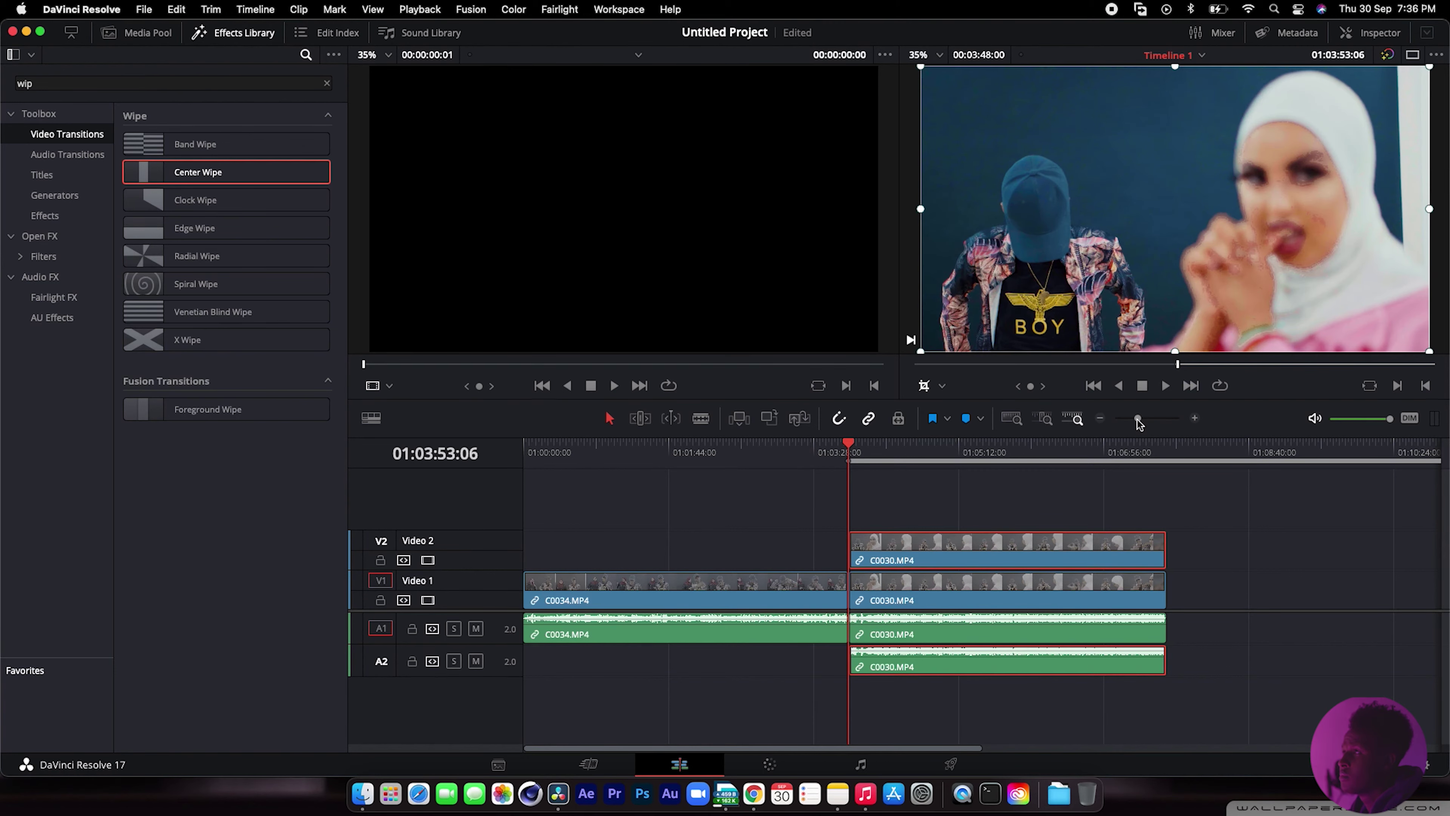
left_click_drag(1138, 419, 1156, 418)
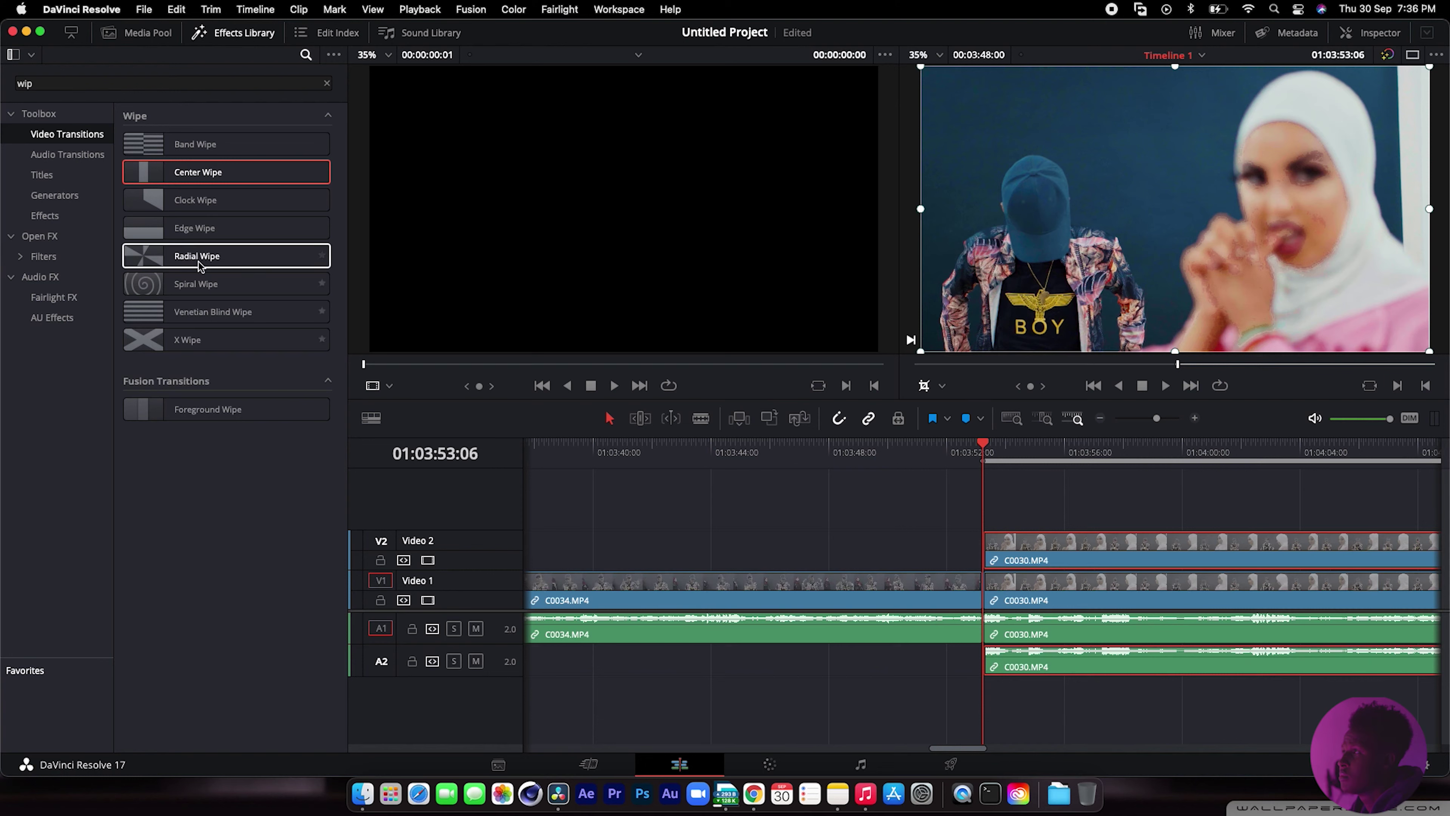
left_click_drag(195, 172, 1004, 517)
left_click(1370, 33)
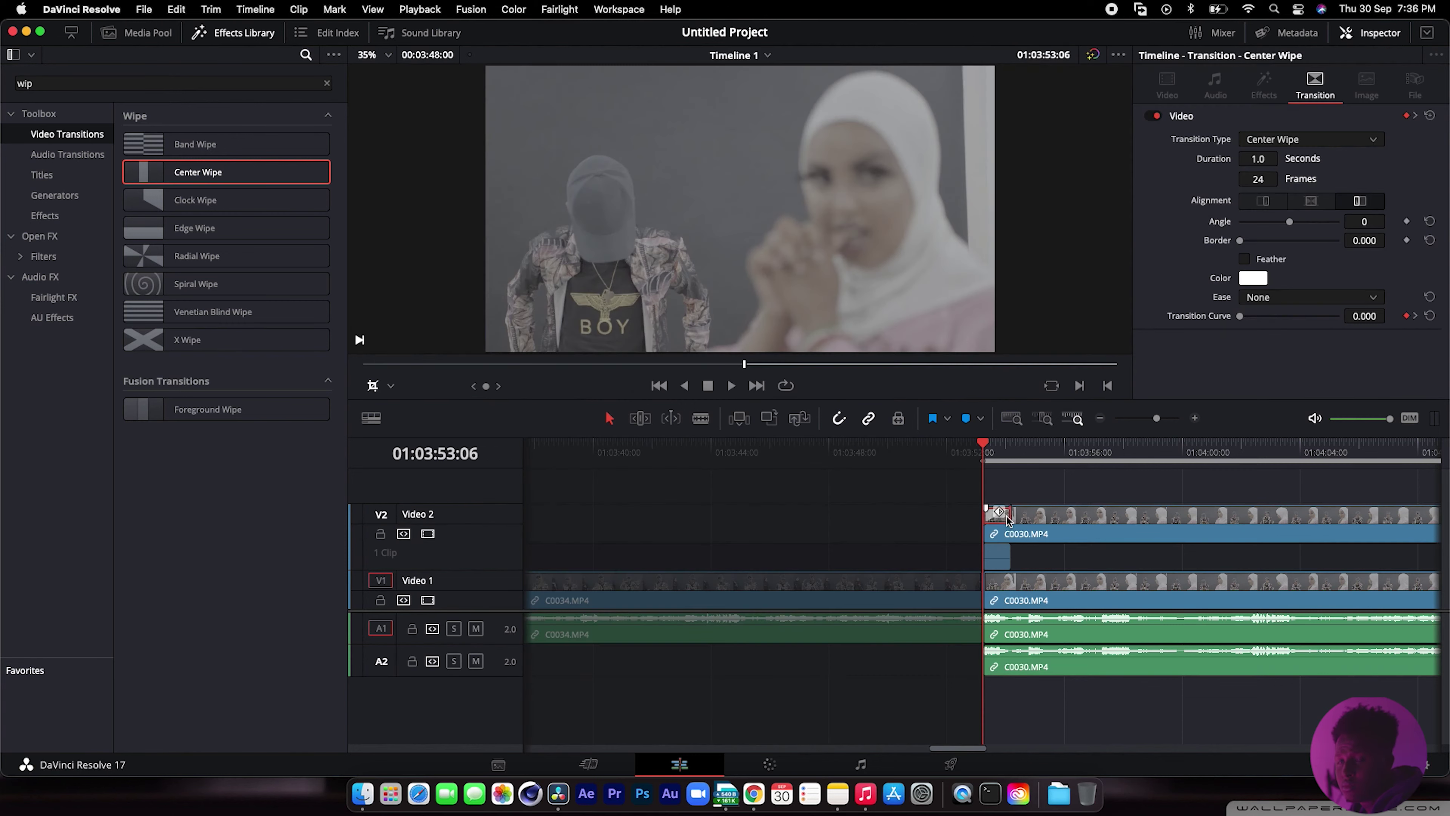
Change the transition type to Edge Wipe, preview it, and set its angle to 90.
left_click(1267, 138)
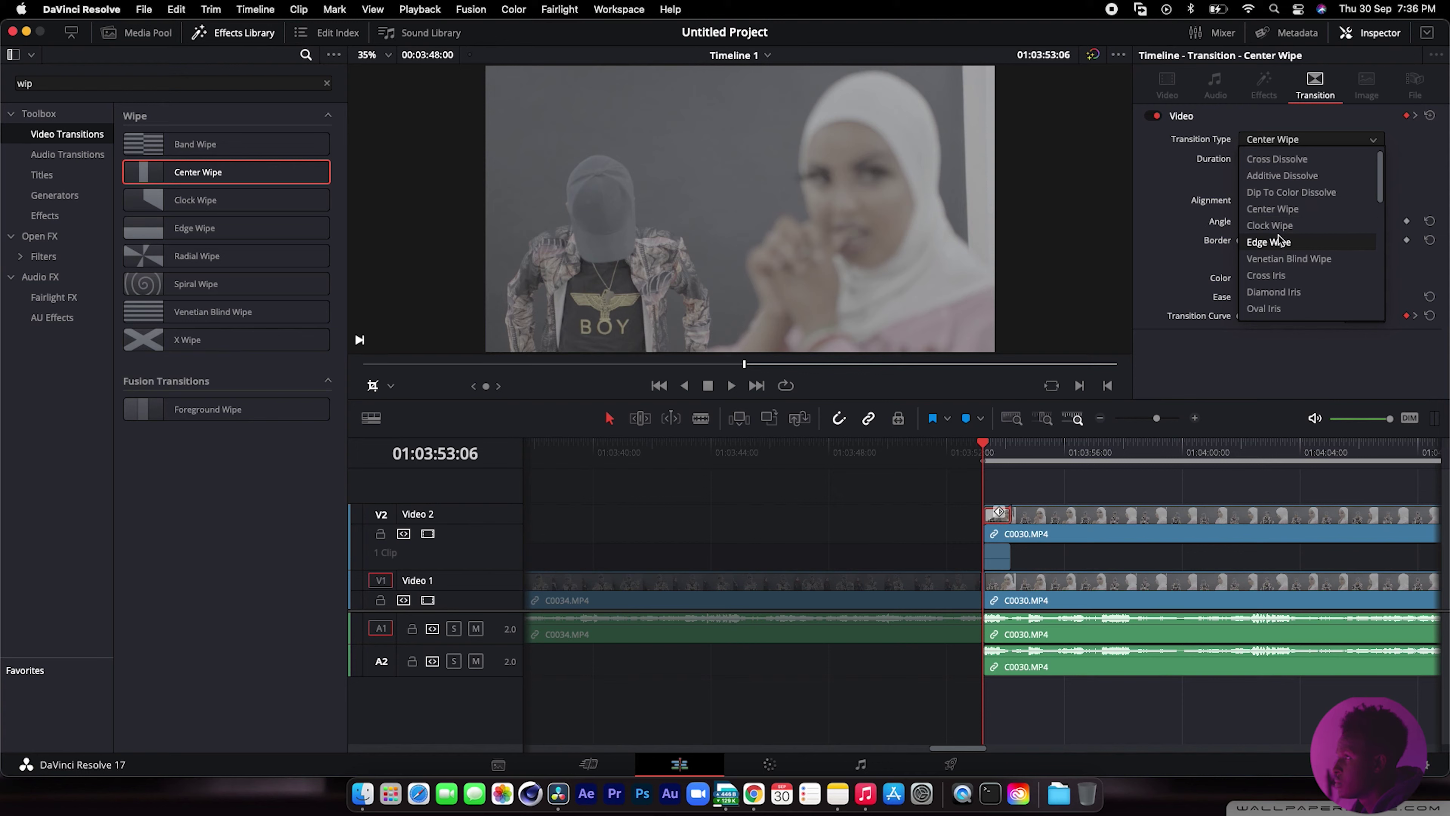
left_click(1269, 242)
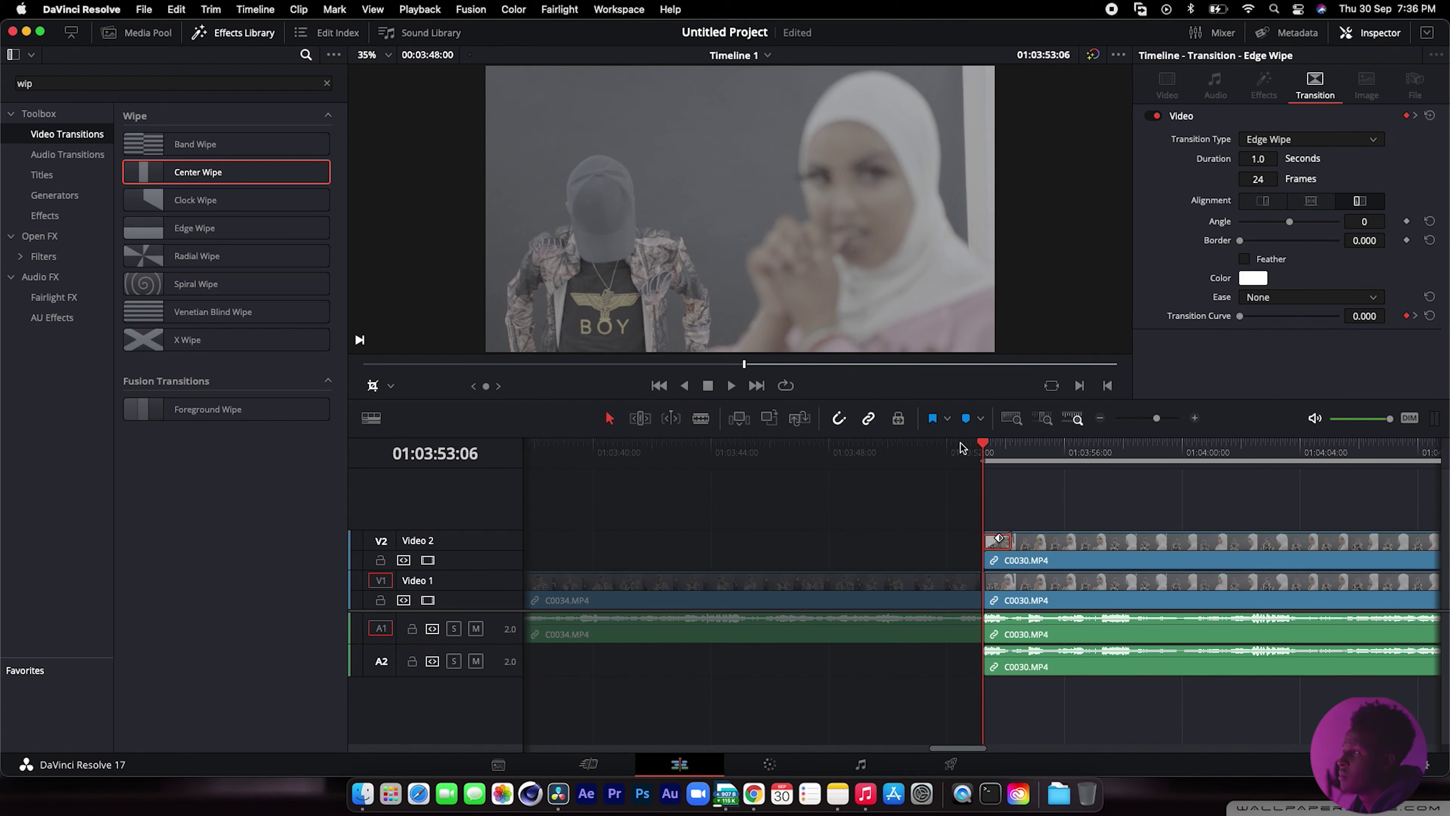
key("space")
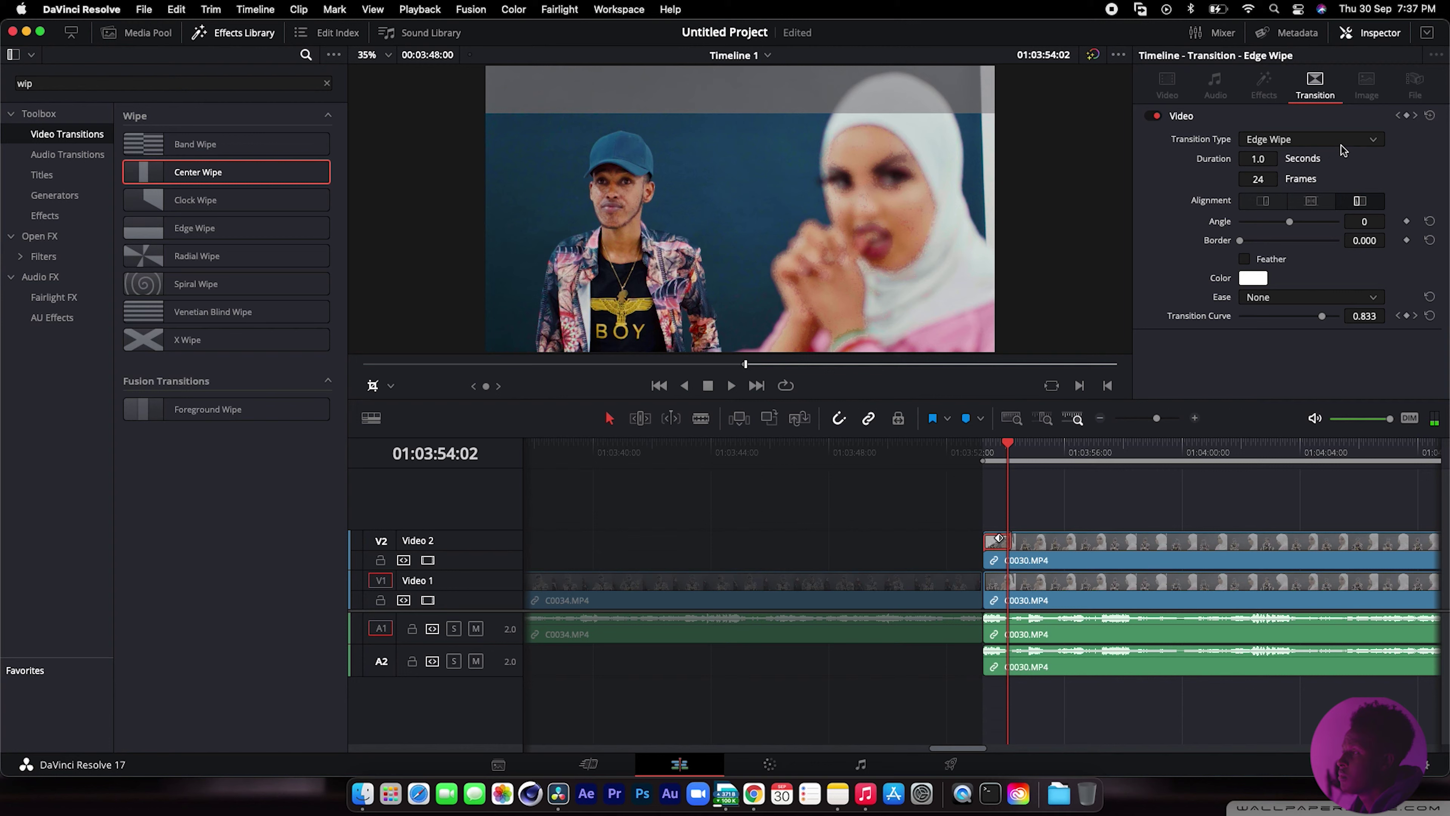
left_click_drag(1289, 222, 1302, 225)
left_click(1364, 220)
type("90")
key("Return")
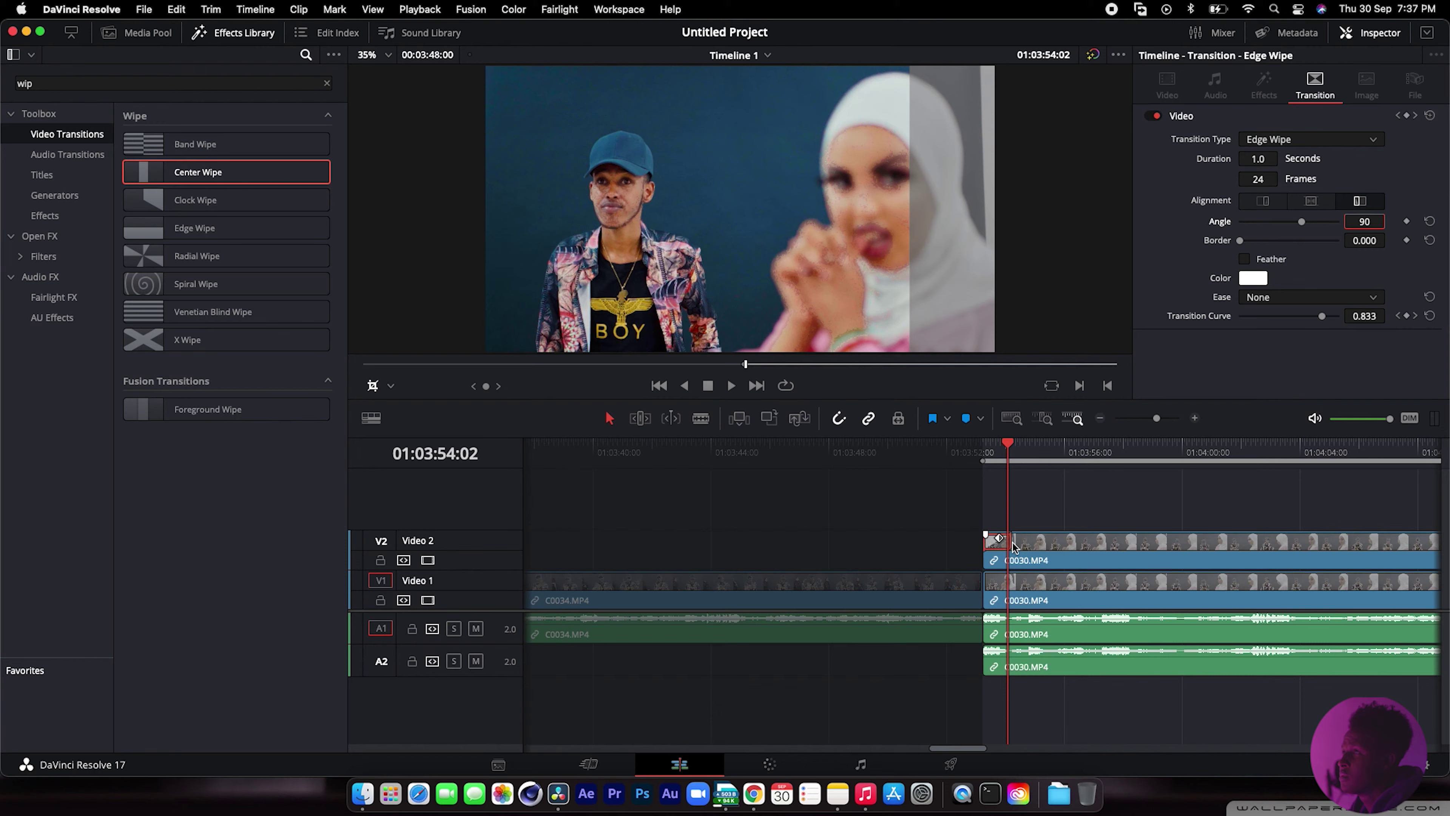
Lengthen the Edge Wipe to about 6.6 seconds and play the comparison from the clip's start.
left_click_drag(1010, 543, 1164, 542)
left_click(982, 446)
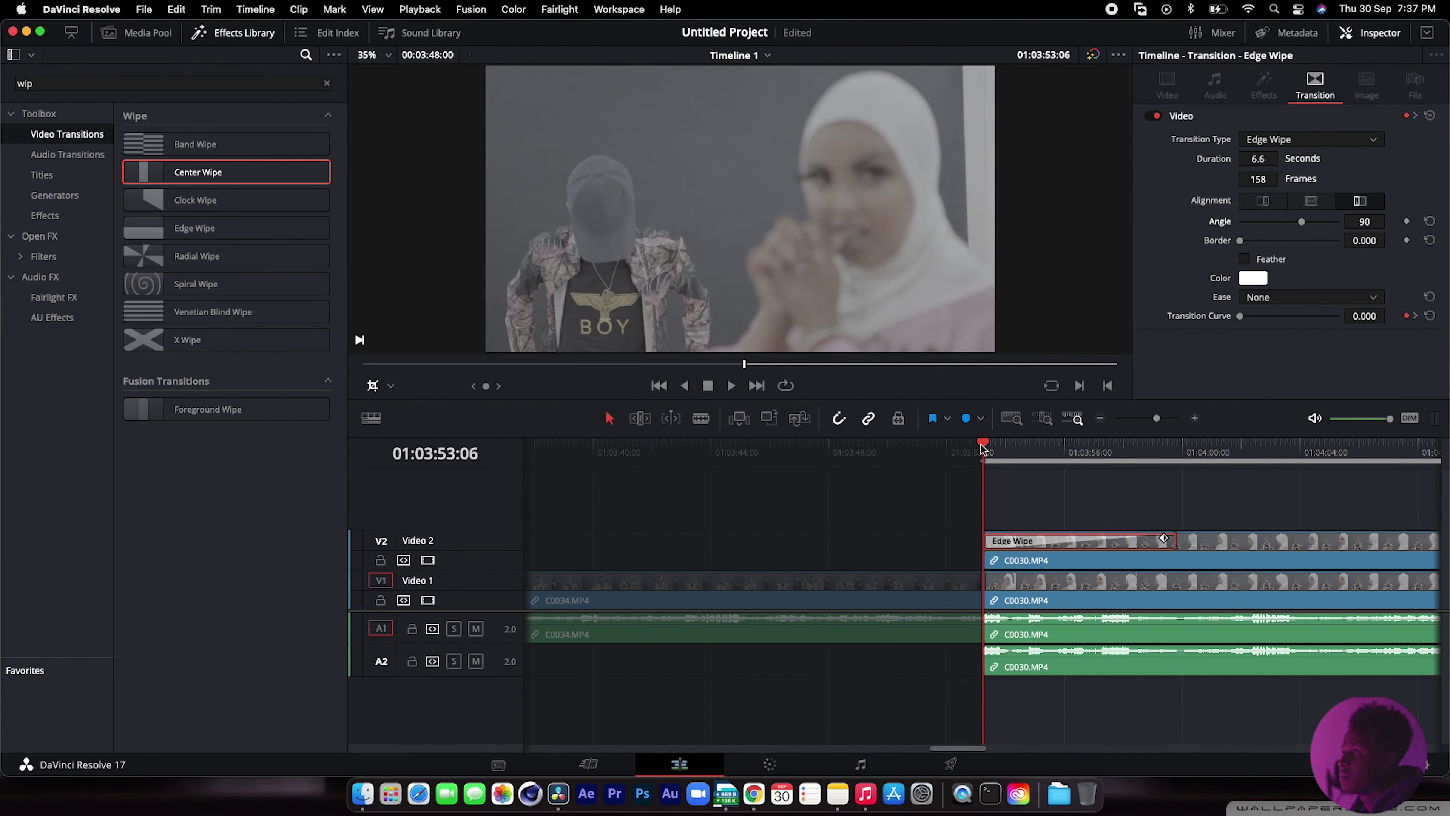
key("space")
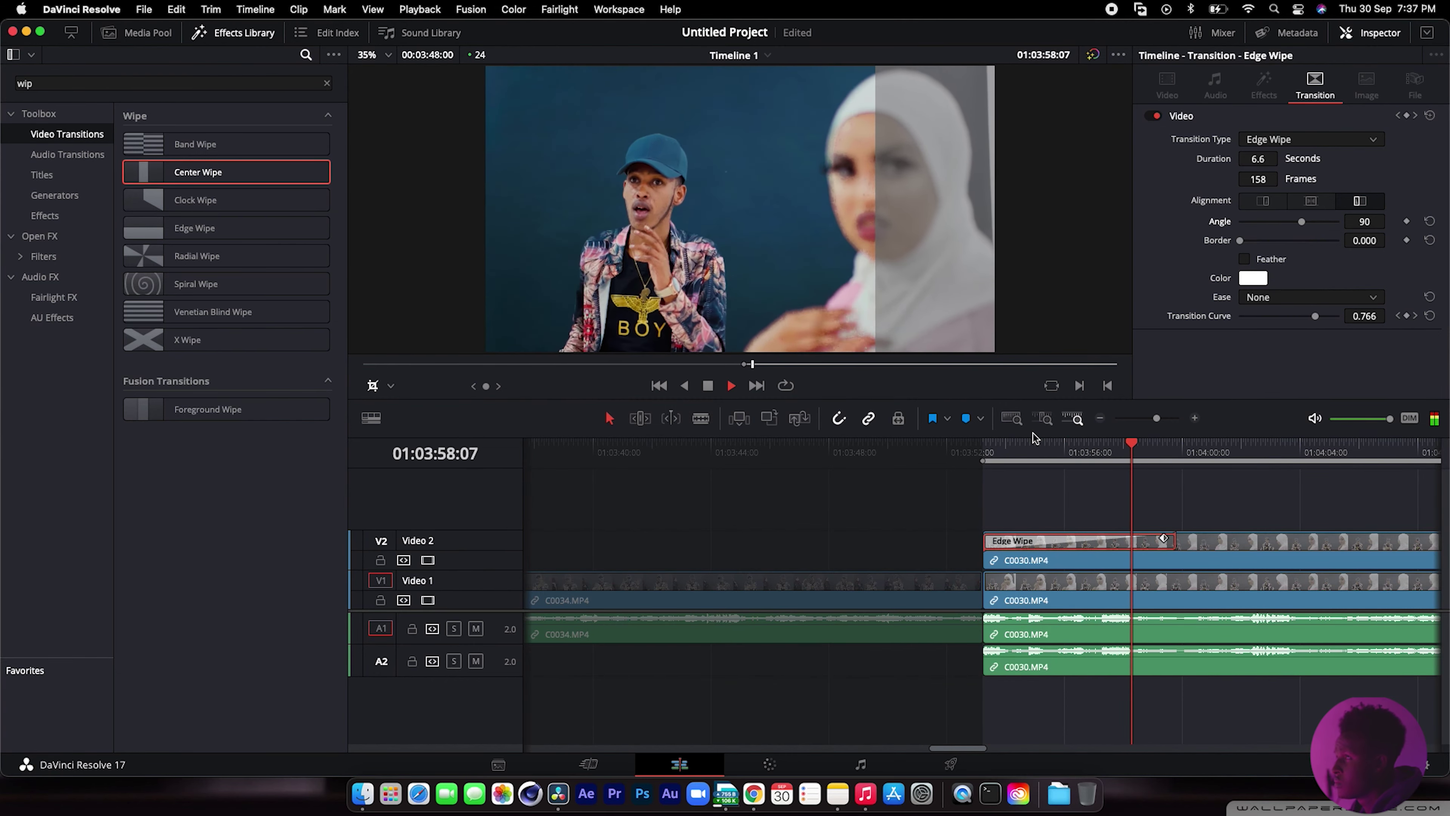
key("space")
key("space")
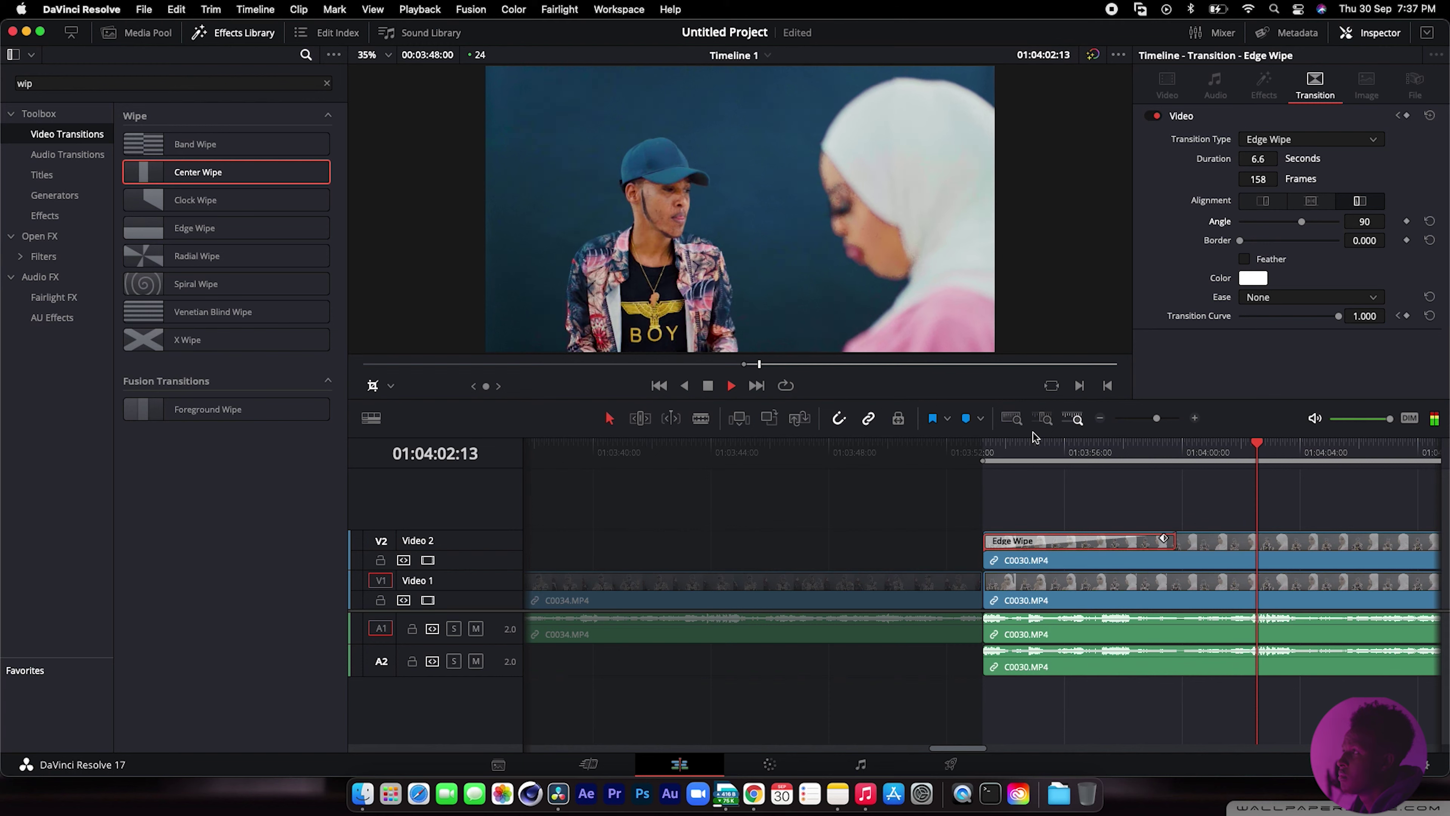
key("space")
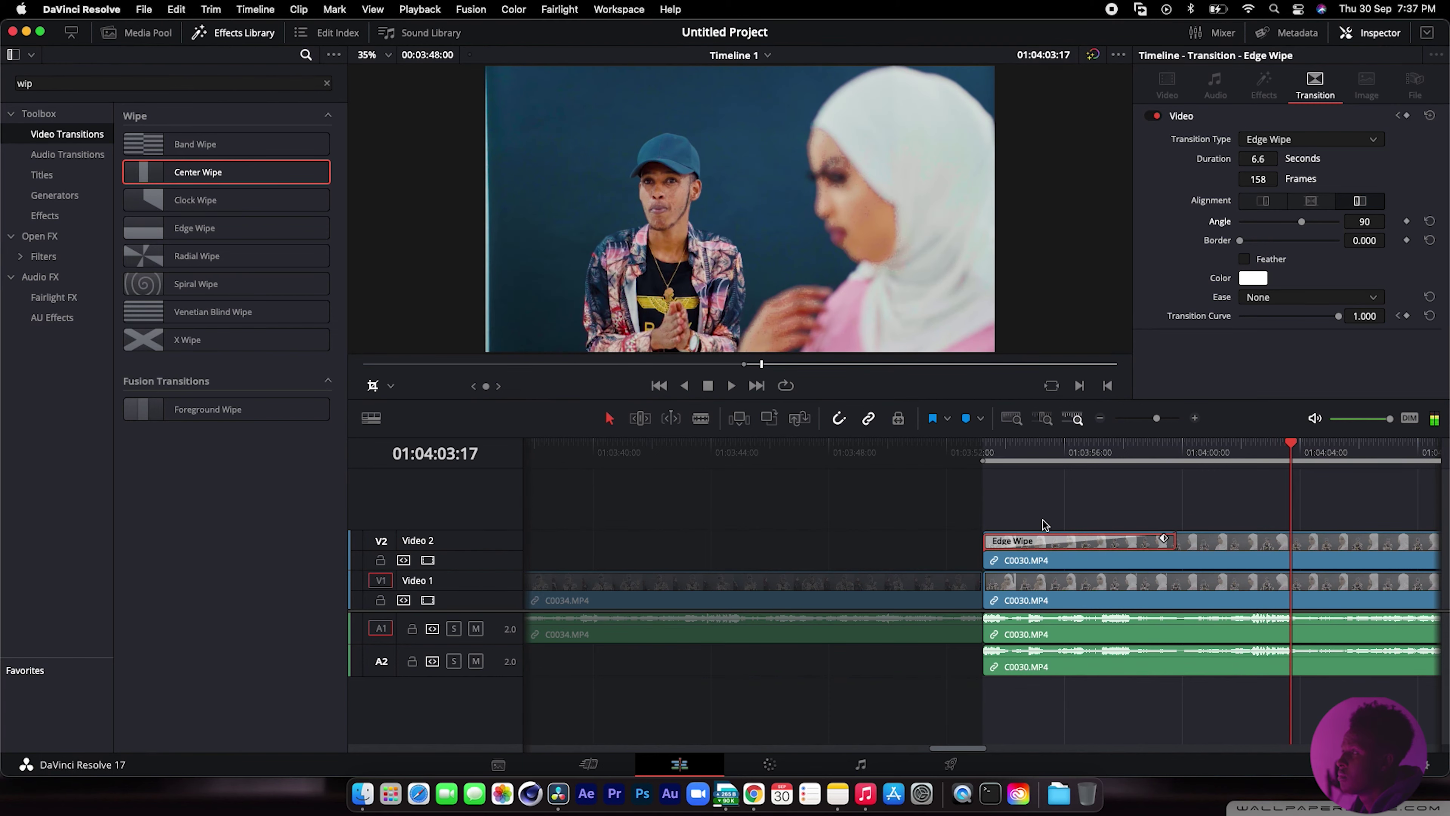
On the Color page, reset the grade of the skin node on the Video 2 clip.
left_click(1055, 584)
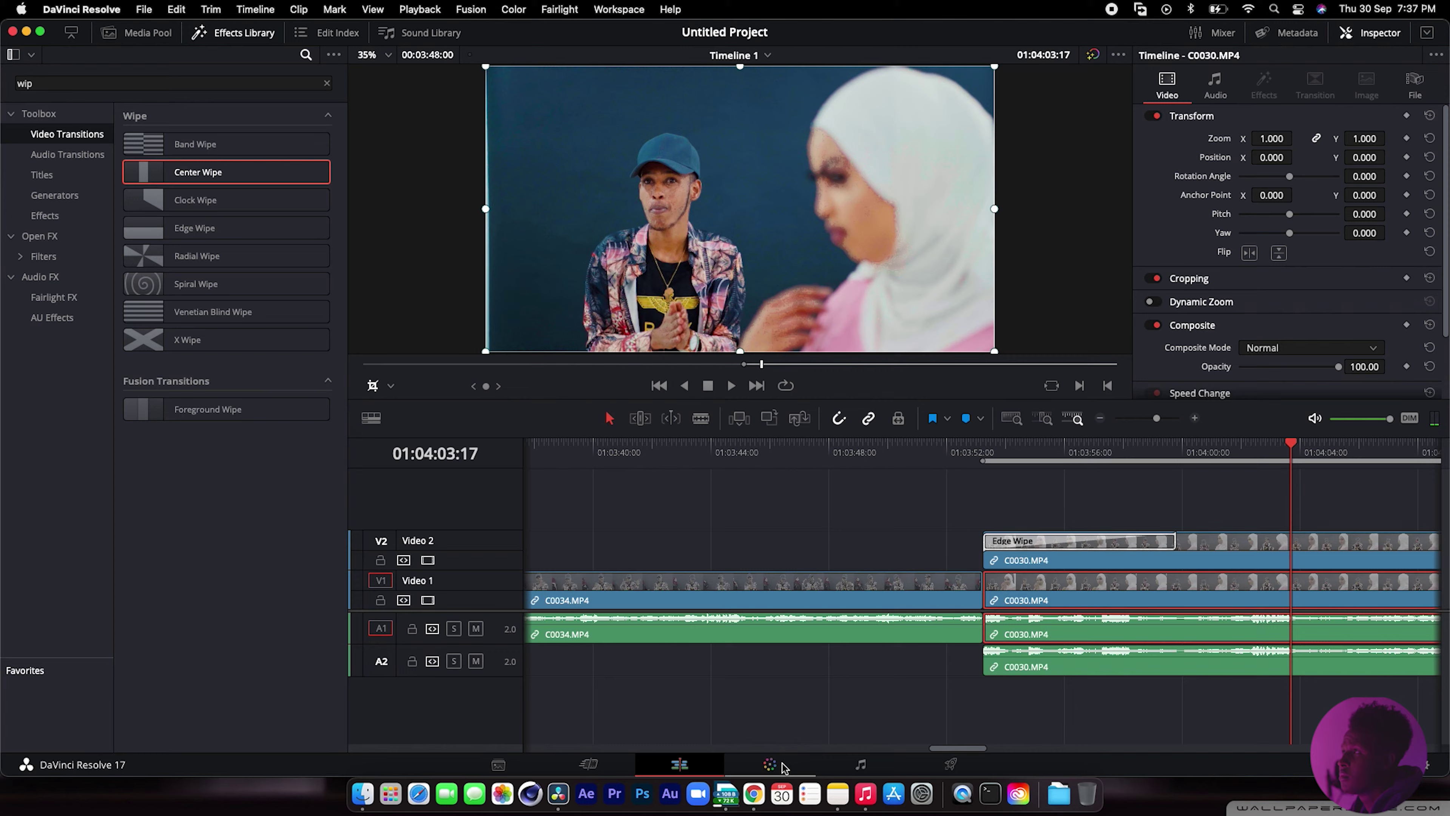
left_click(783, 764)
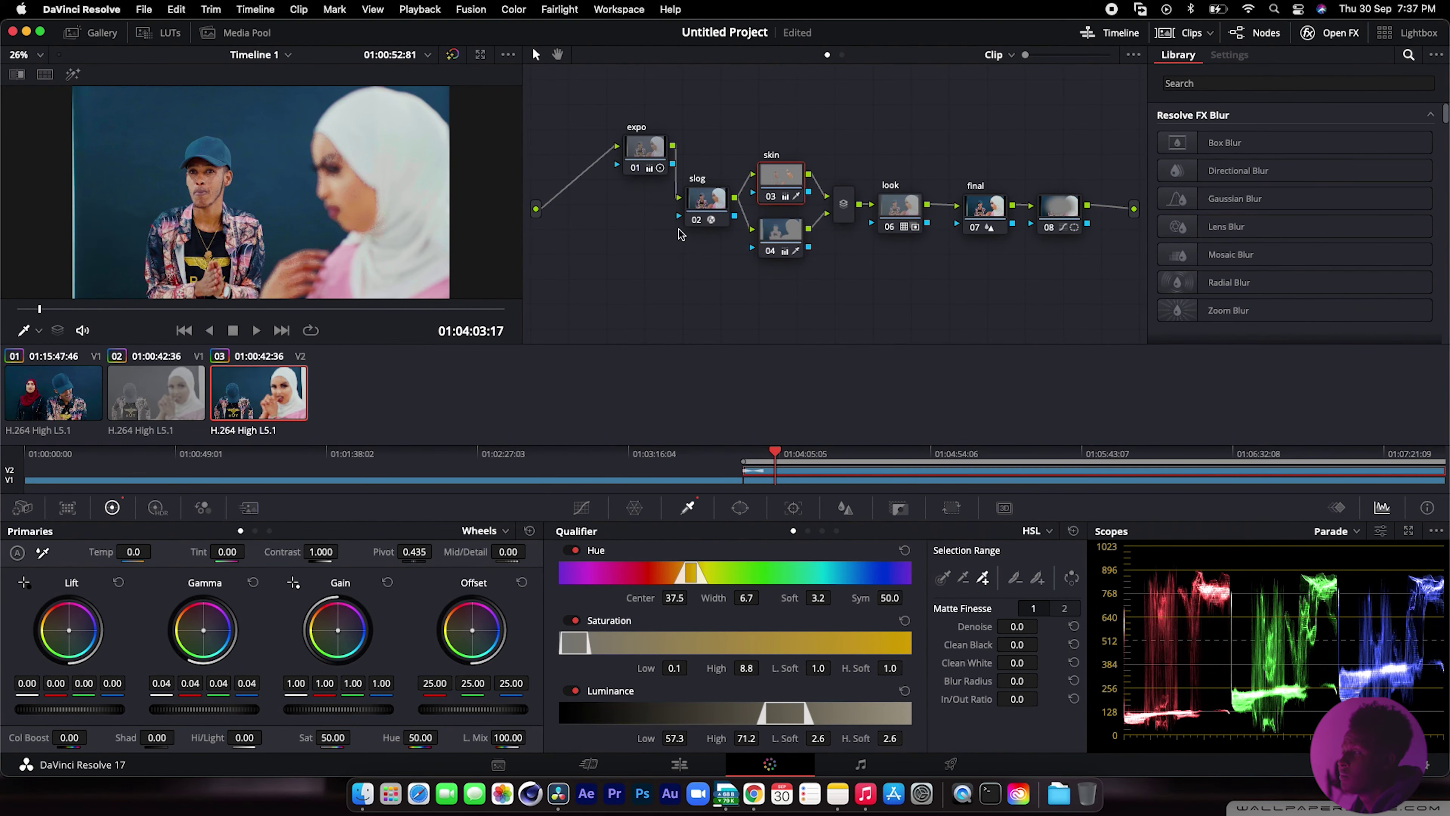
right_click(790, 171)
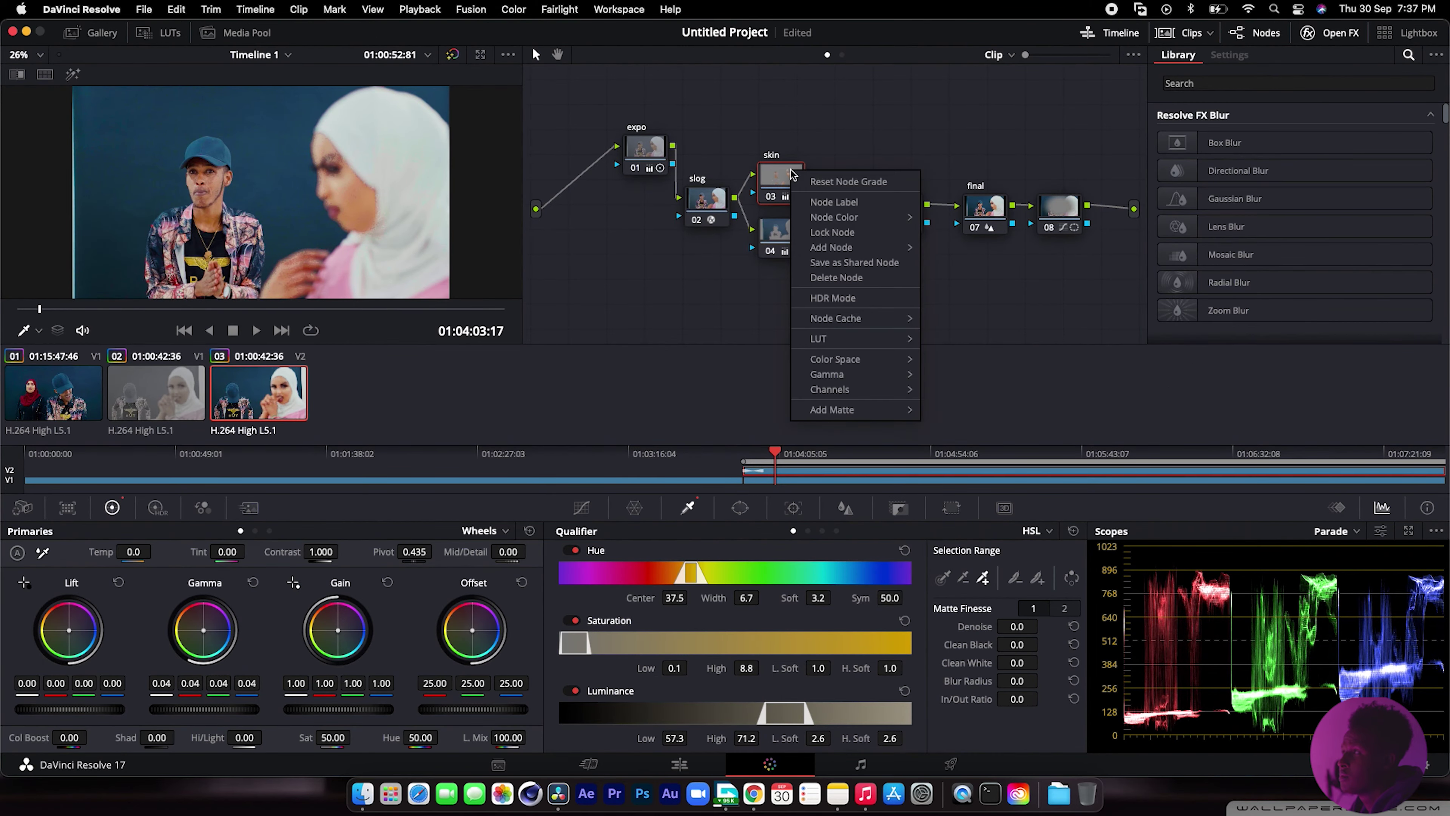
left_click(844, 180)
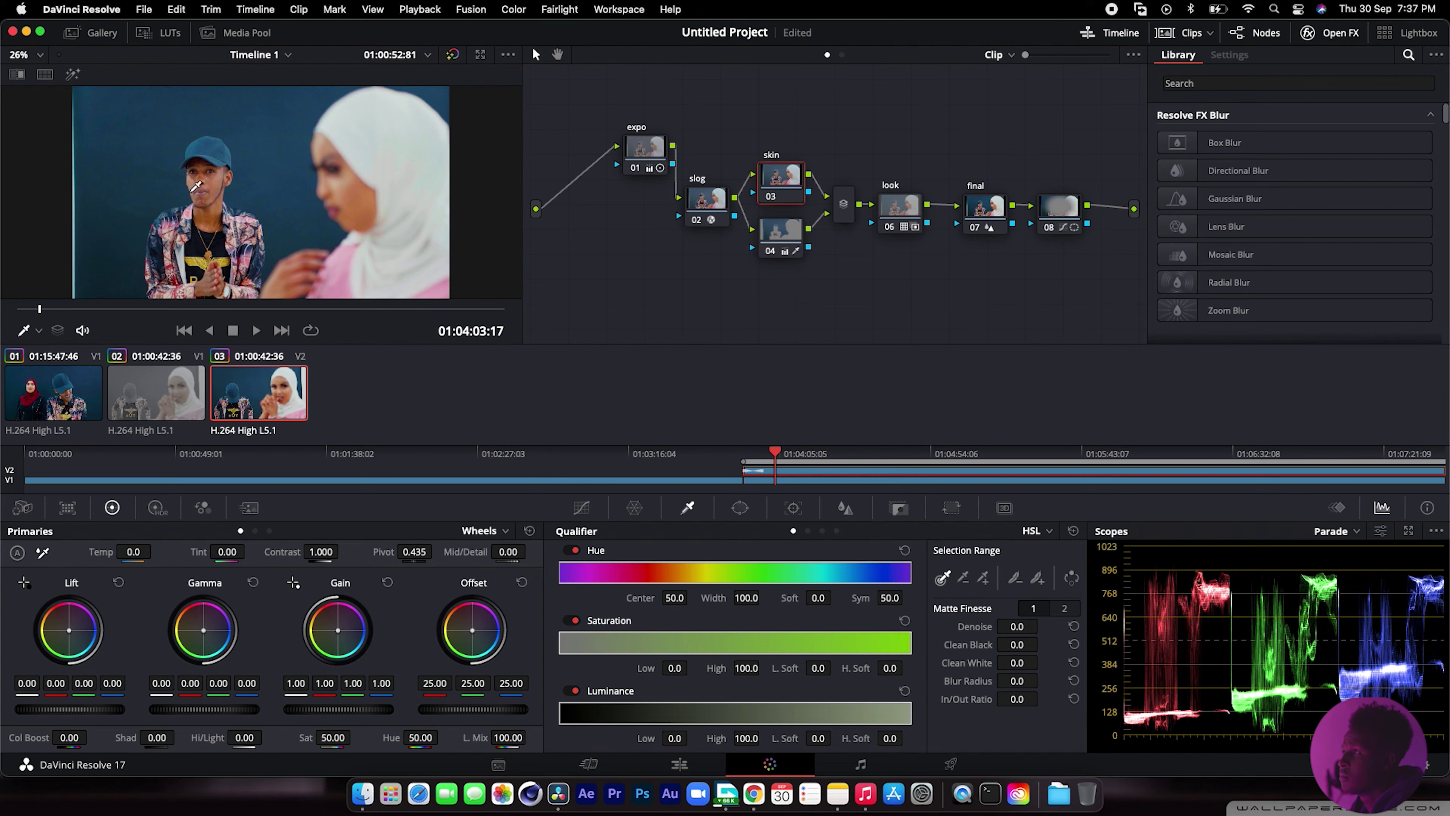
Sample the man's skin with the qualifier, highlight the selection, and widen the hue range to width 14.8 and soft 13.3.
left_click(204, 173)
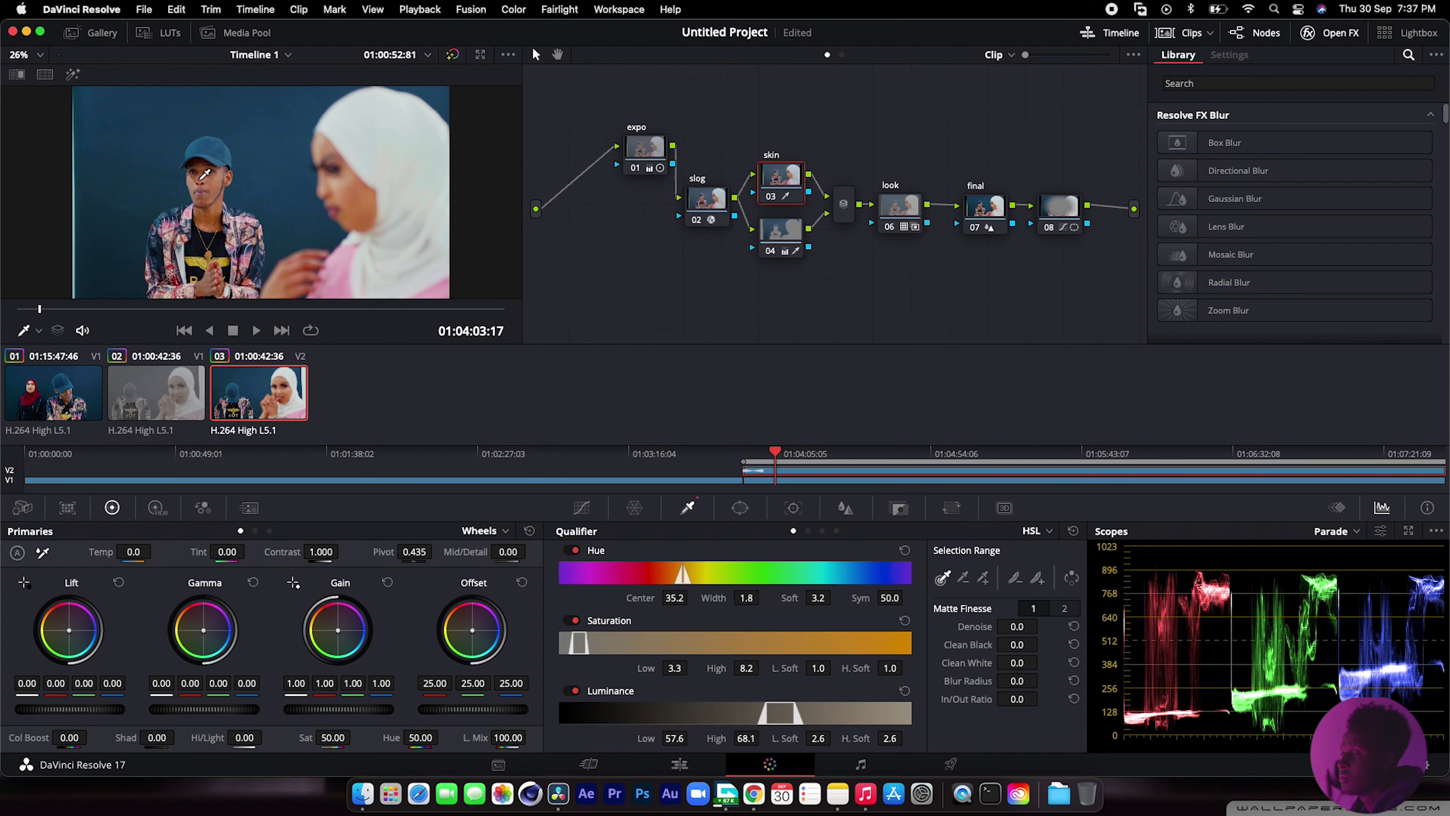
left_click(72, 75)
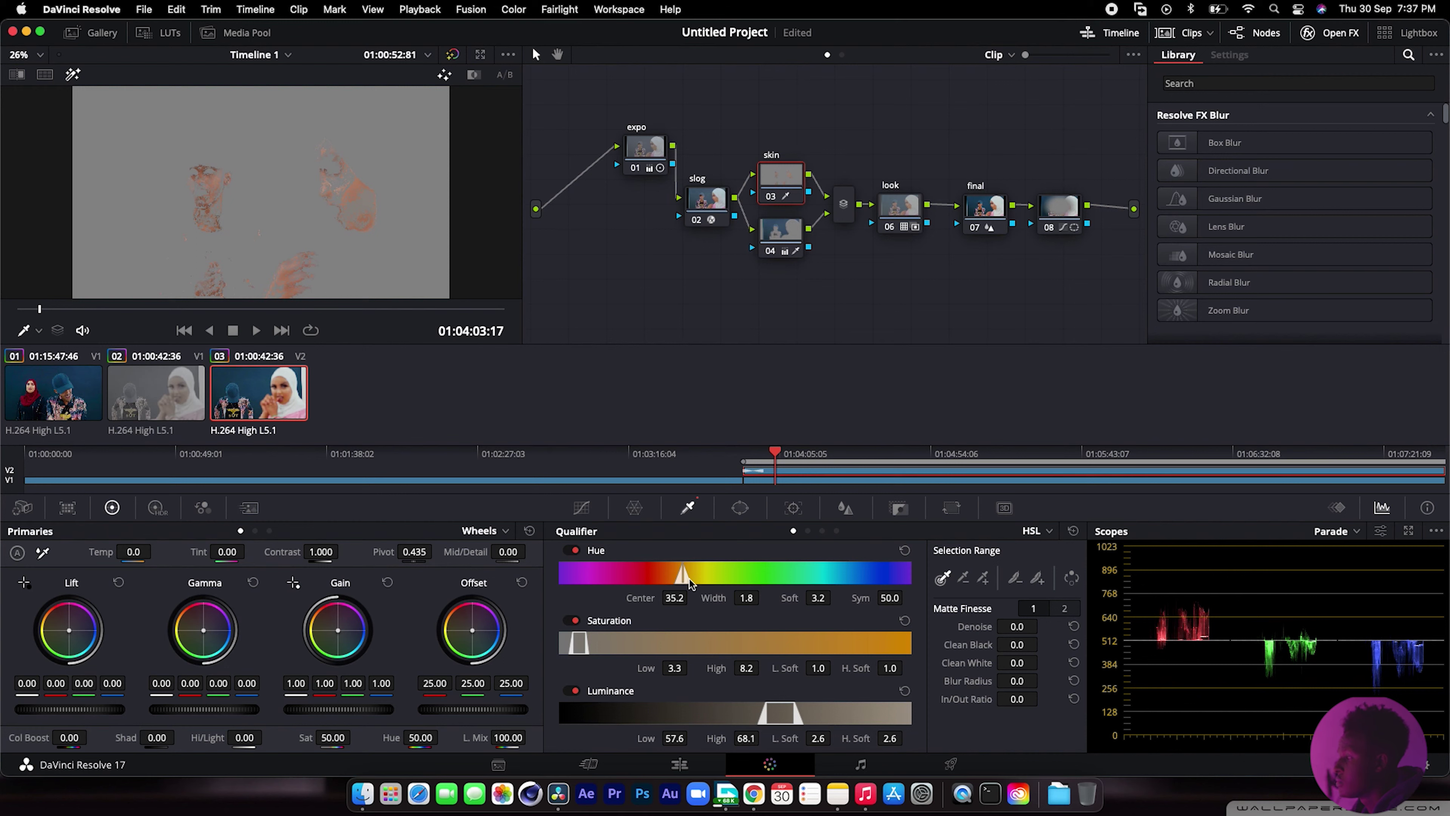
left_click_drag(689, 580, 682, 578)
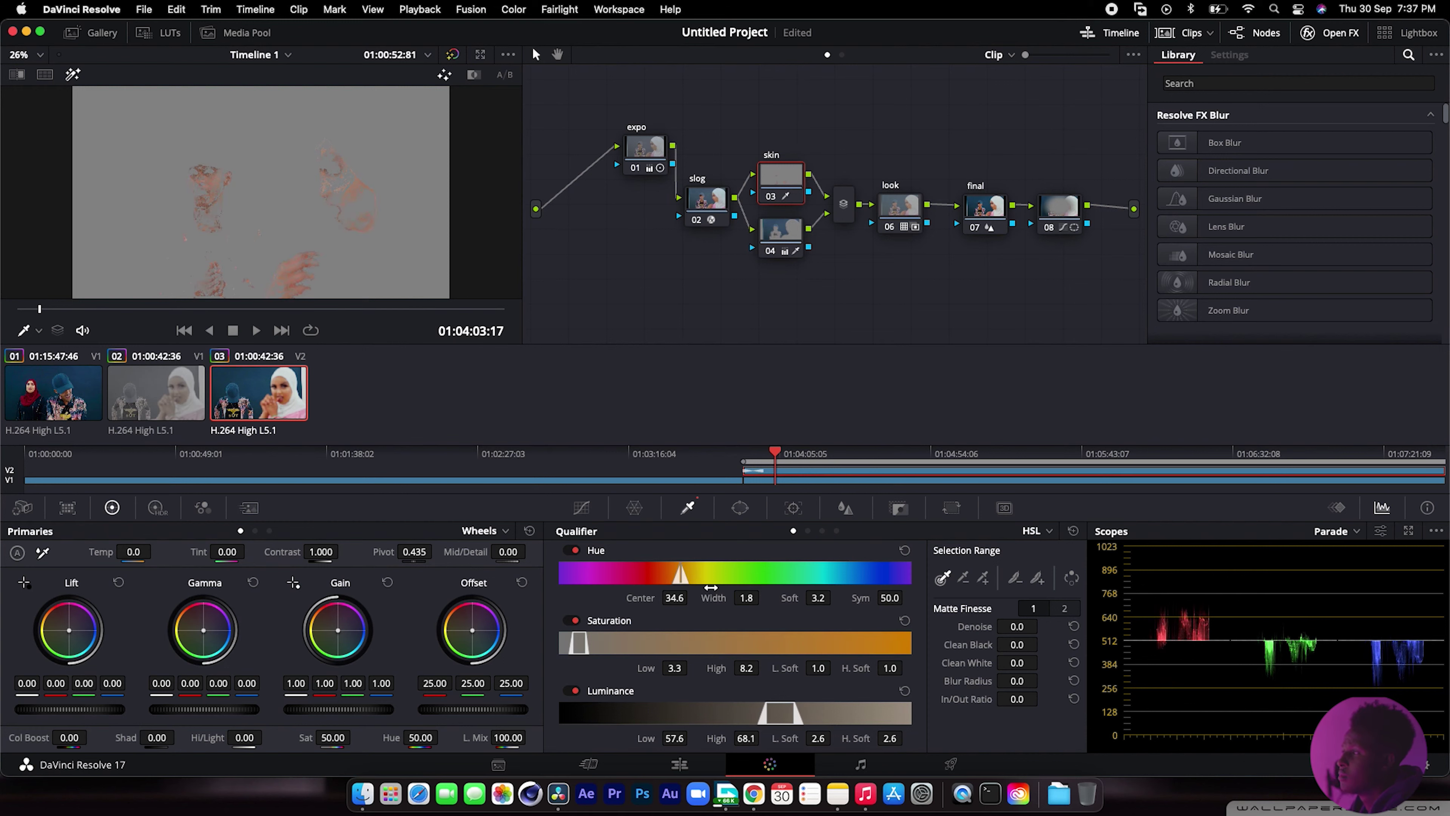
left_click_drag(710, 586, 710, 586)
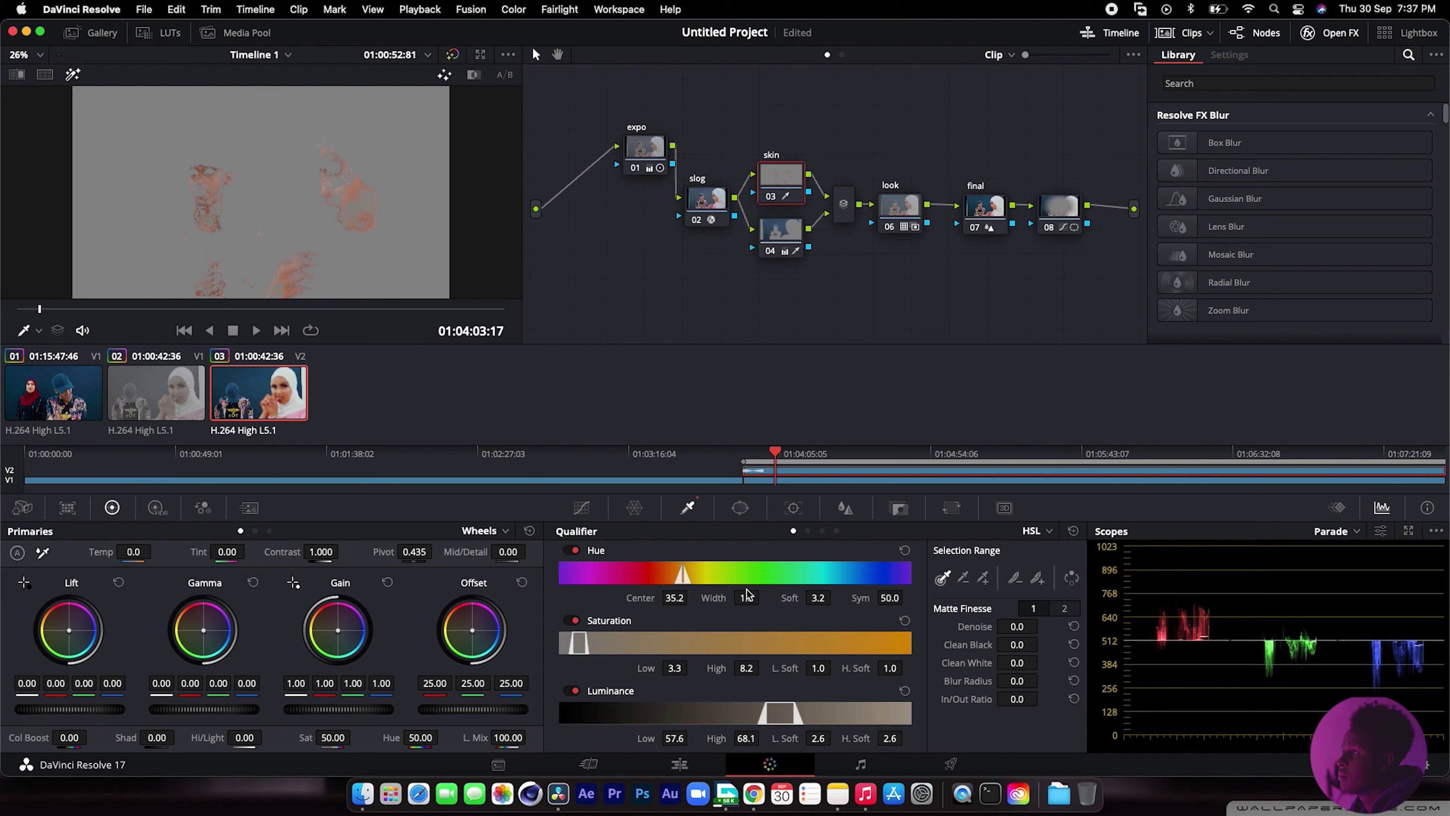
left_click_drag(763, 597, 835, 597)
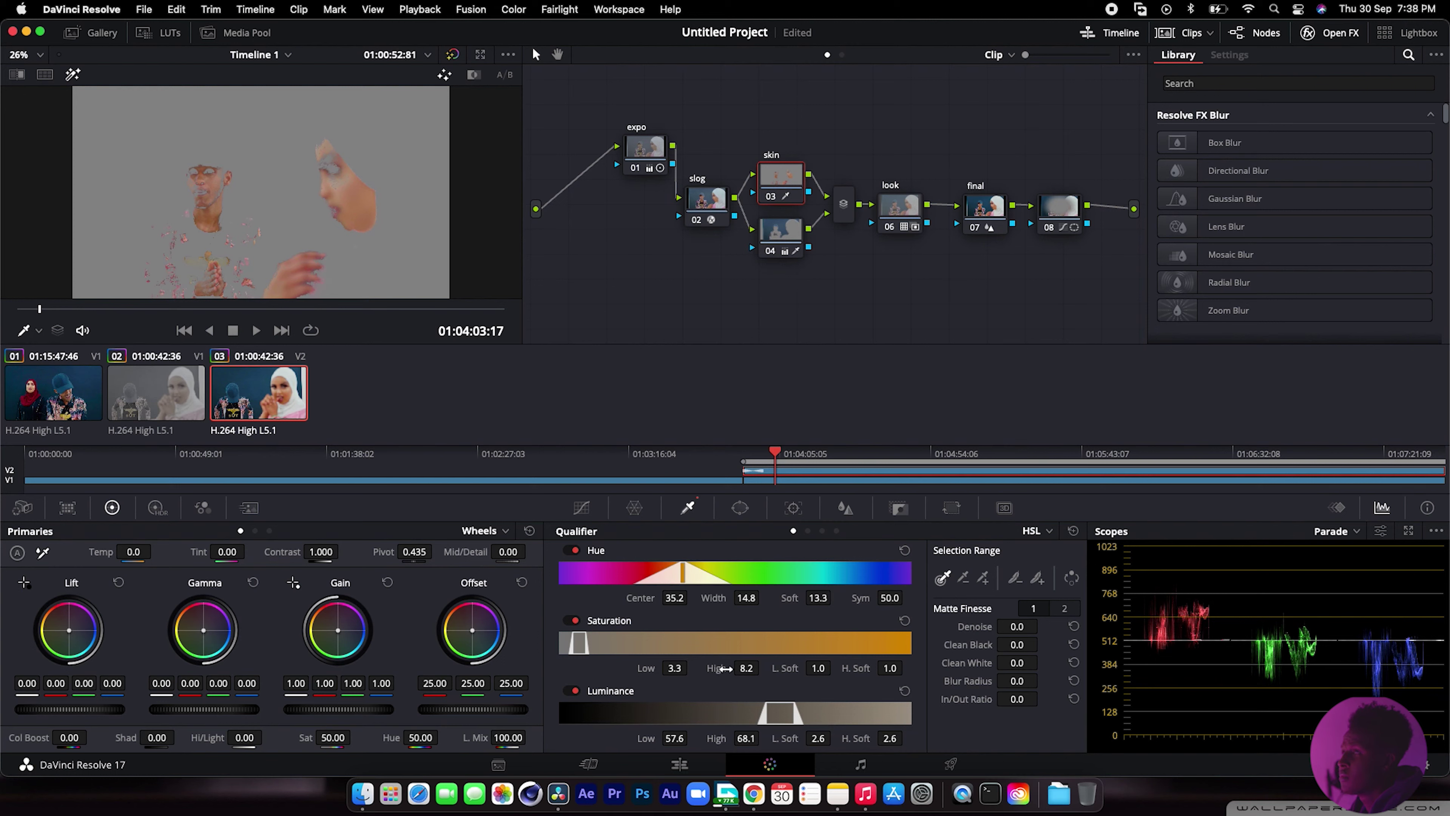
Refine the skin key: saturation high 8.5, softness 12.0 and 0.4; luminance 45.7 to 74.8, low softness 11.7; hue width 25.9, and turn off highlighting.
left_click_drag(739, 668, 836, 666)
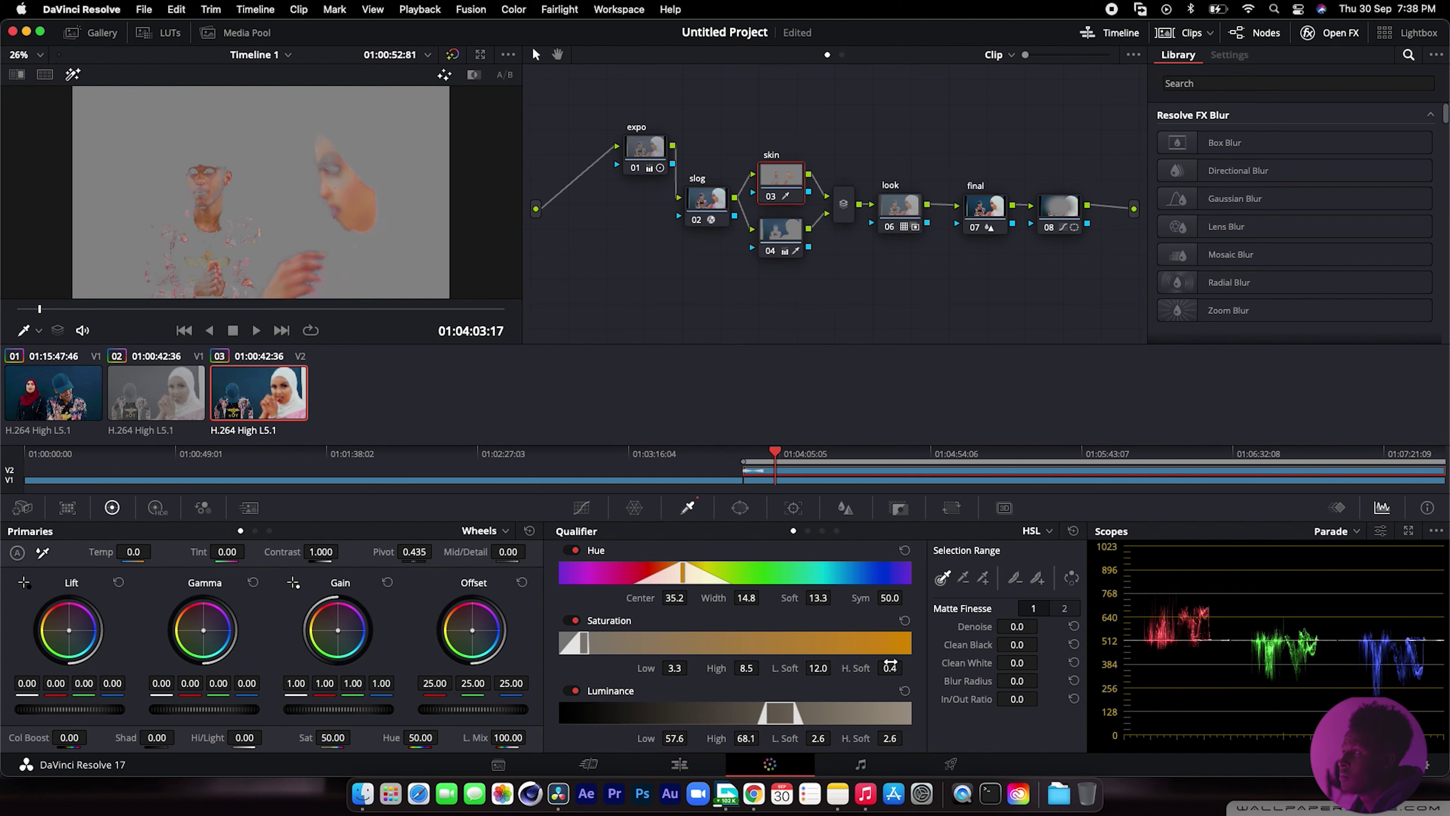
left_click_drag(818, 738, 835, 737)
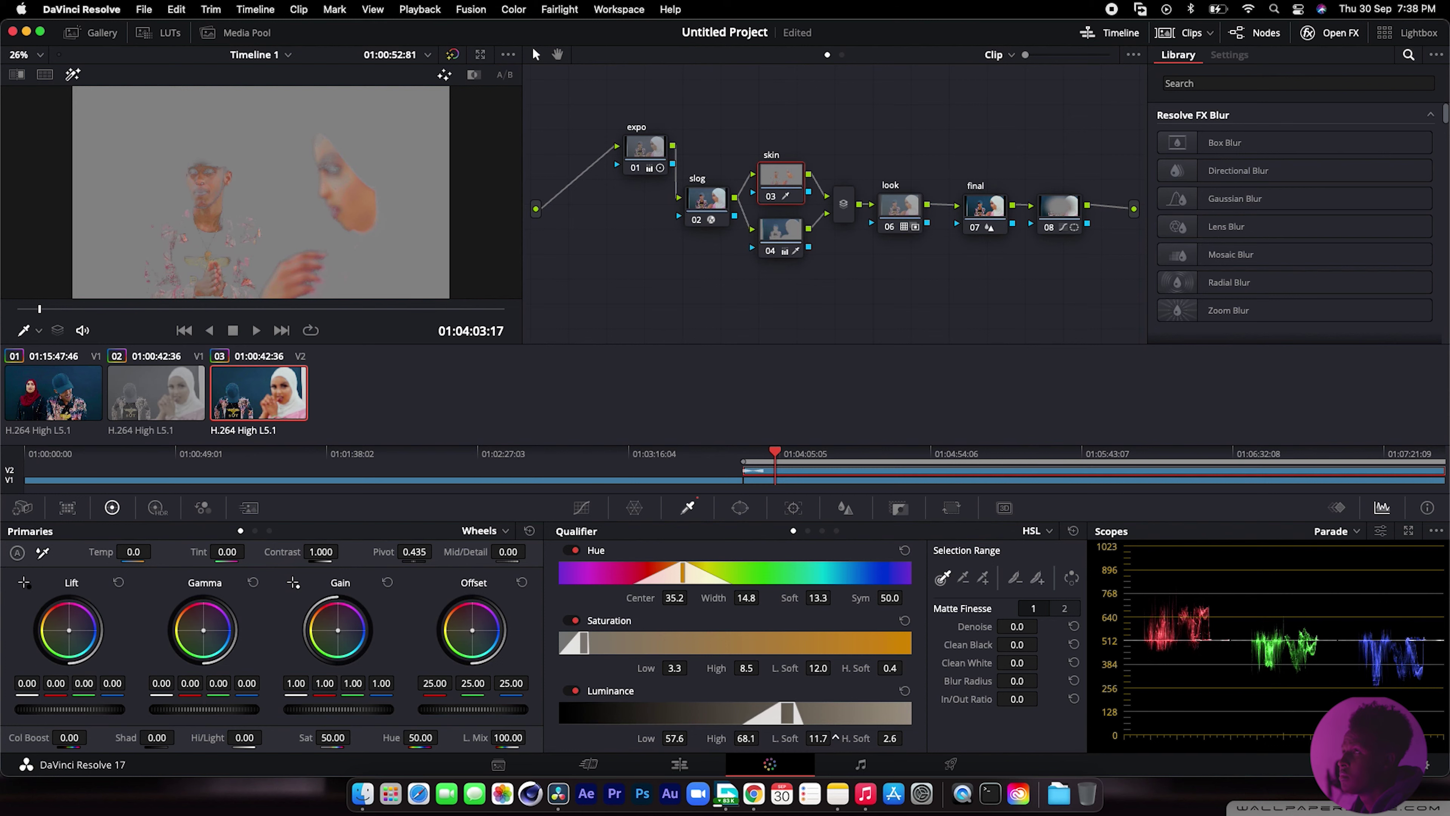
left_click_drag(733, 742, 692, 739)
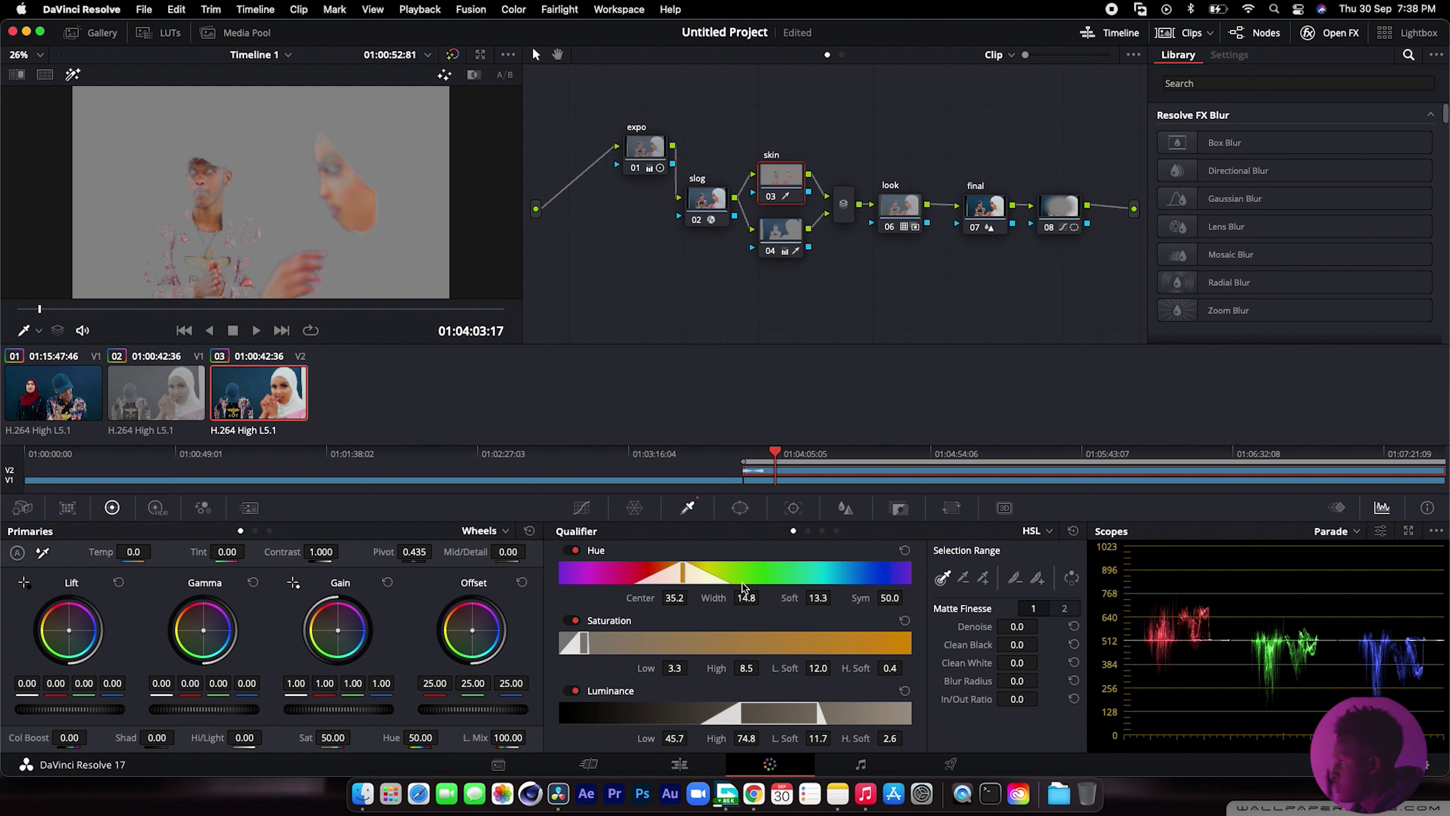
left_click_drag(748, 598, 783, 596)
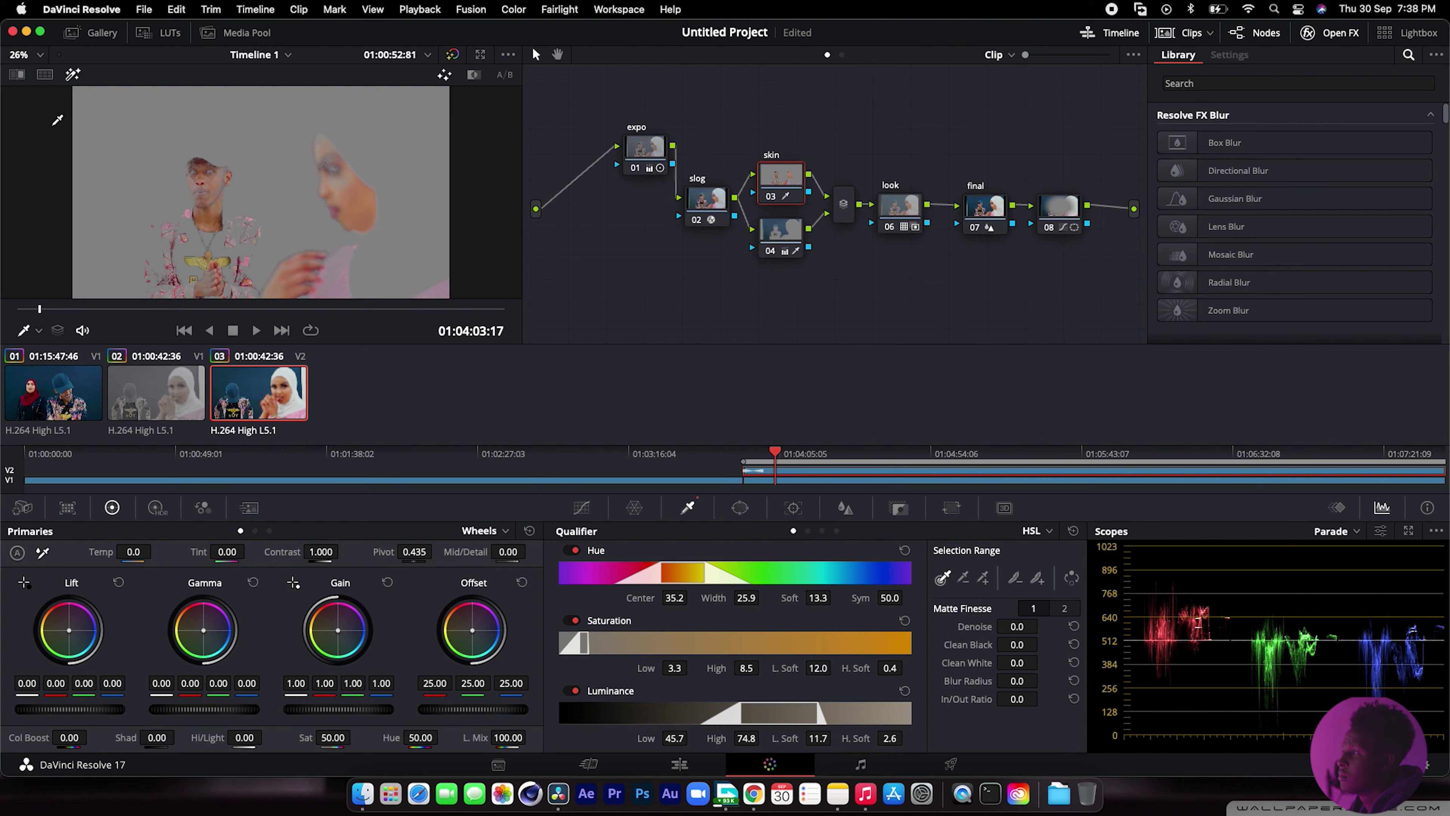
left_click(73, 75)
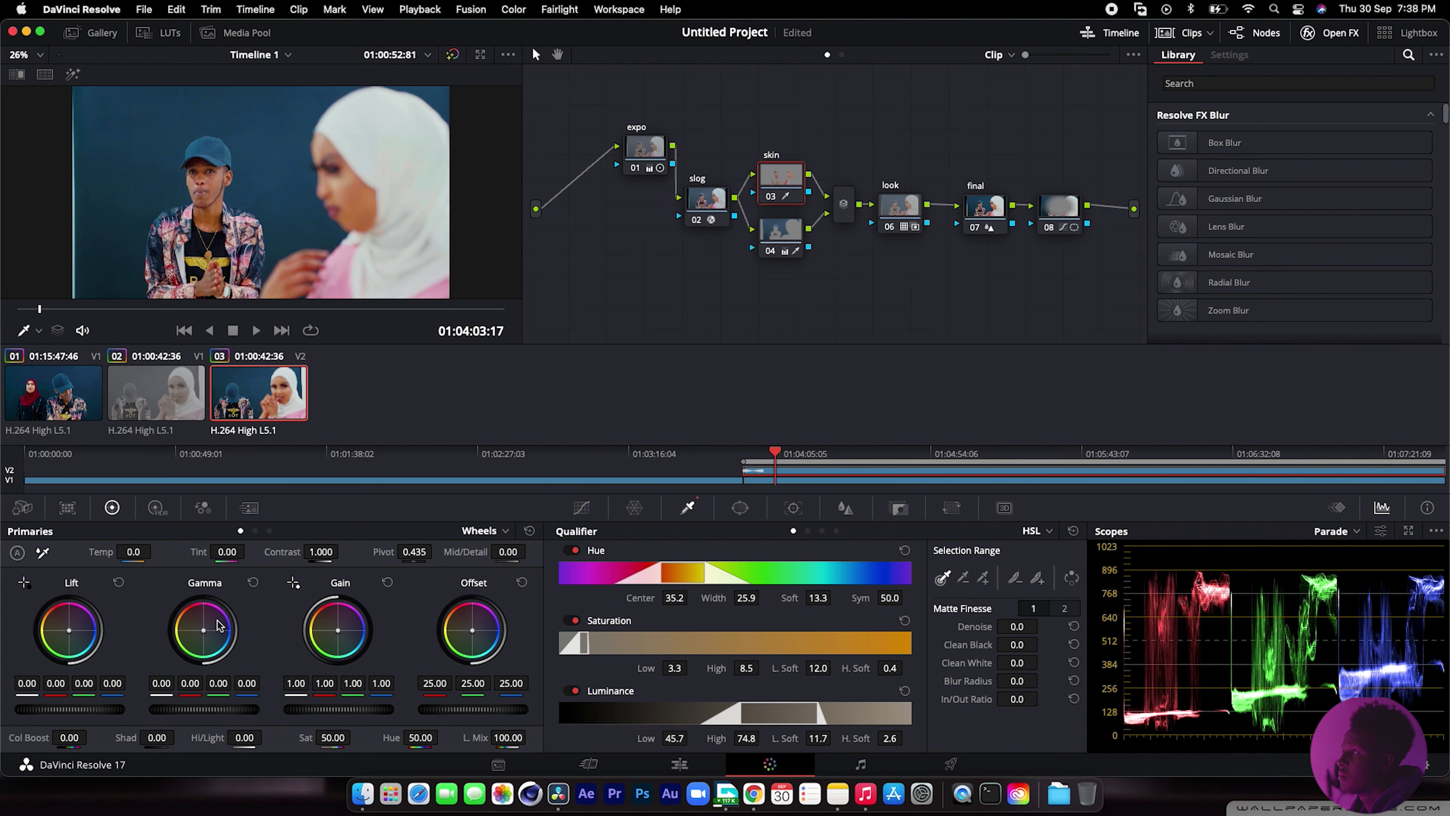
Set the skin node's gamma to 0.01, denoise 2.5, clean black 2.0 and blur radius 5.6, and play the result.
left_click_drag(204, 708, 208, 709)
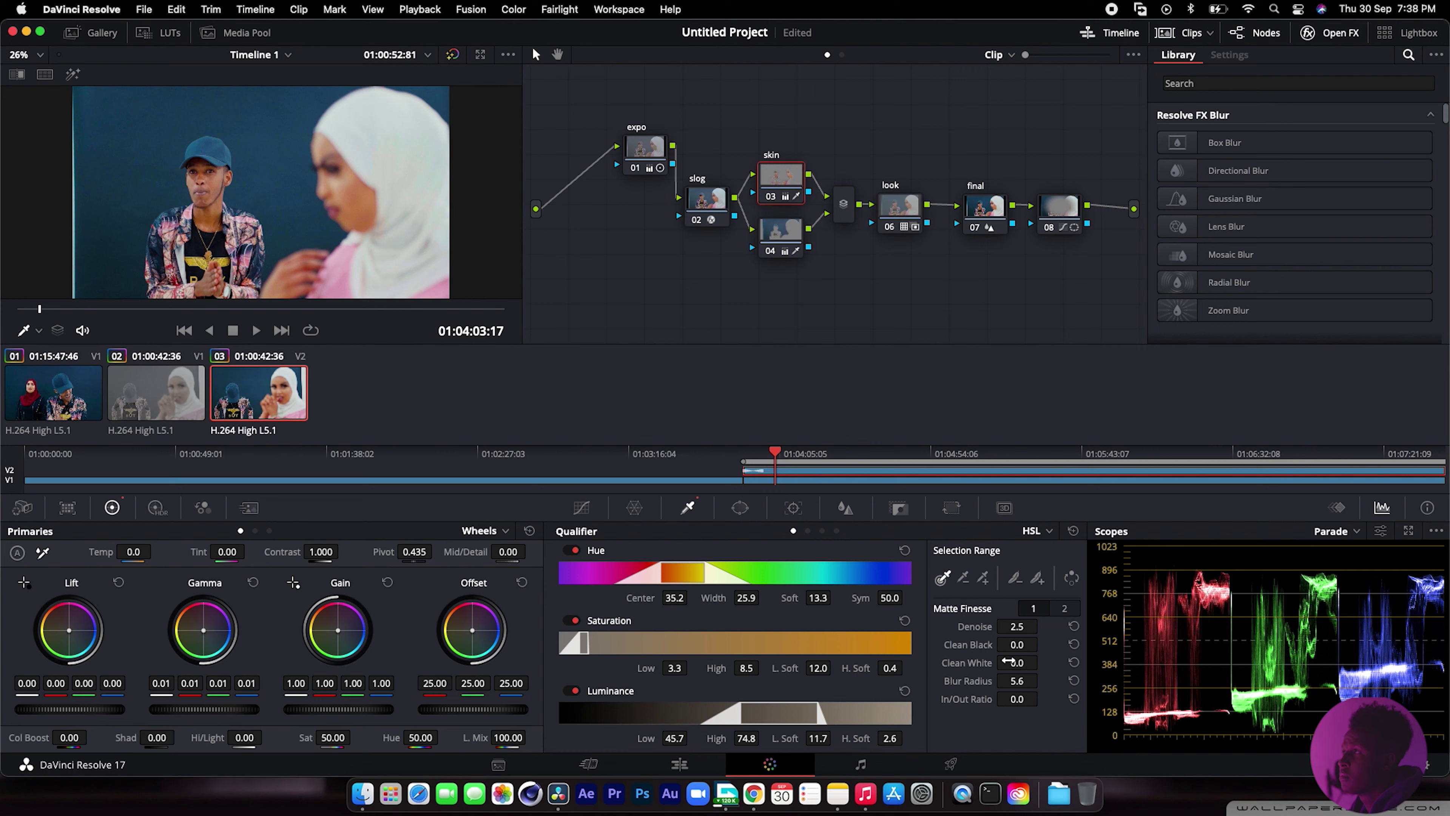
key("space")
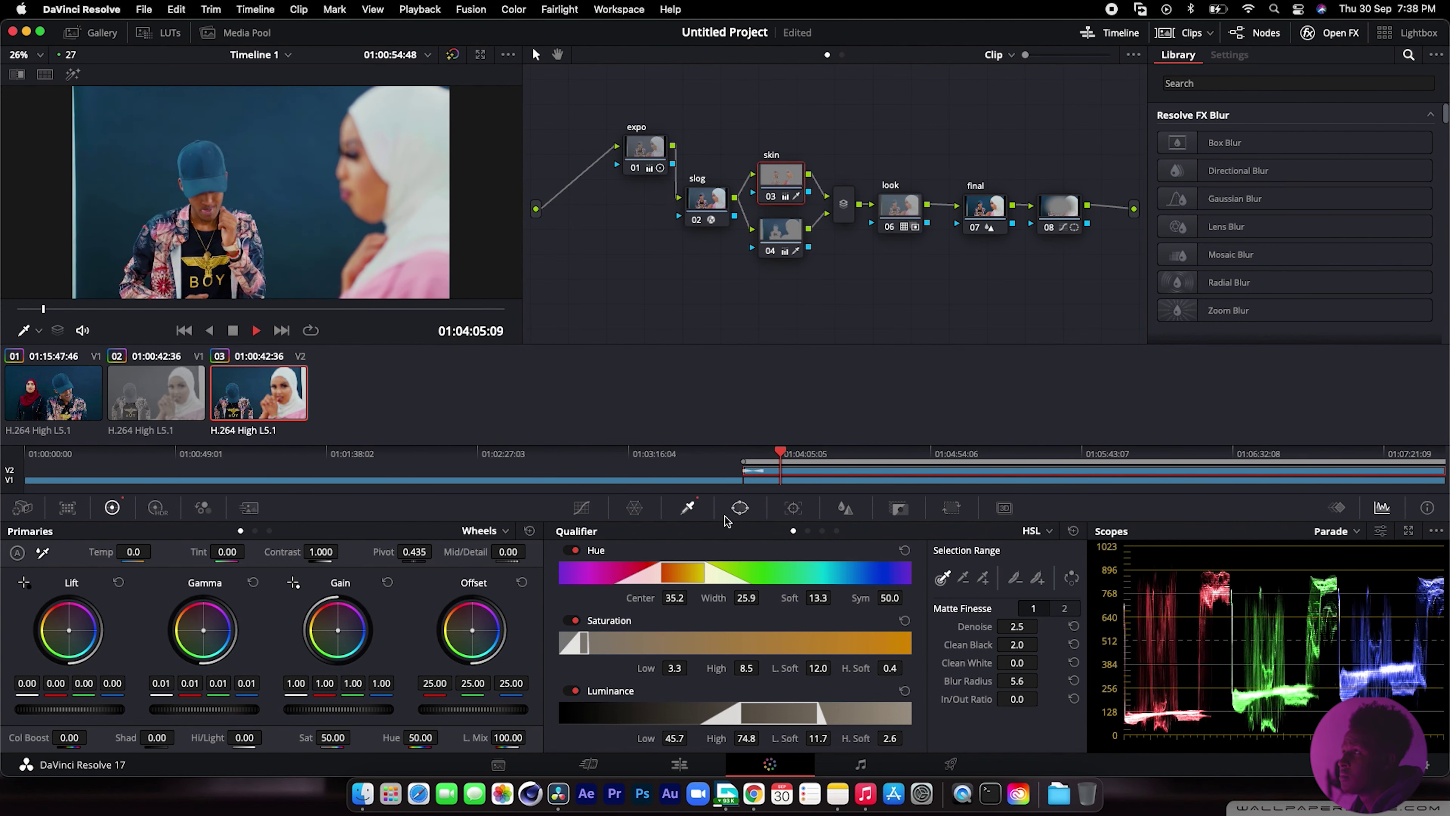
key("space")
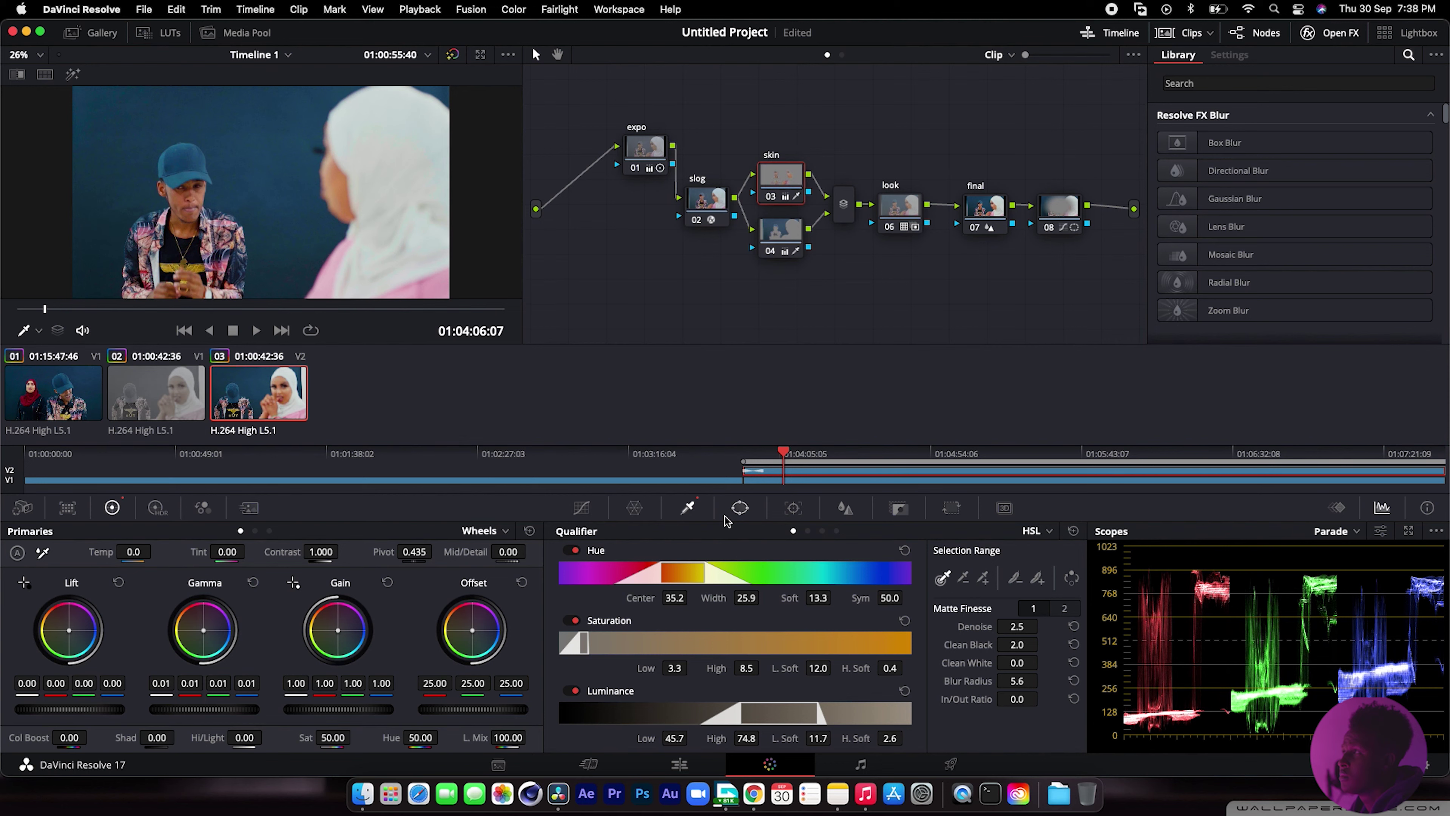
Return to the Edit page and play the wipe comparison from just before the start of C0030.MP4.
left_click(679, 764)
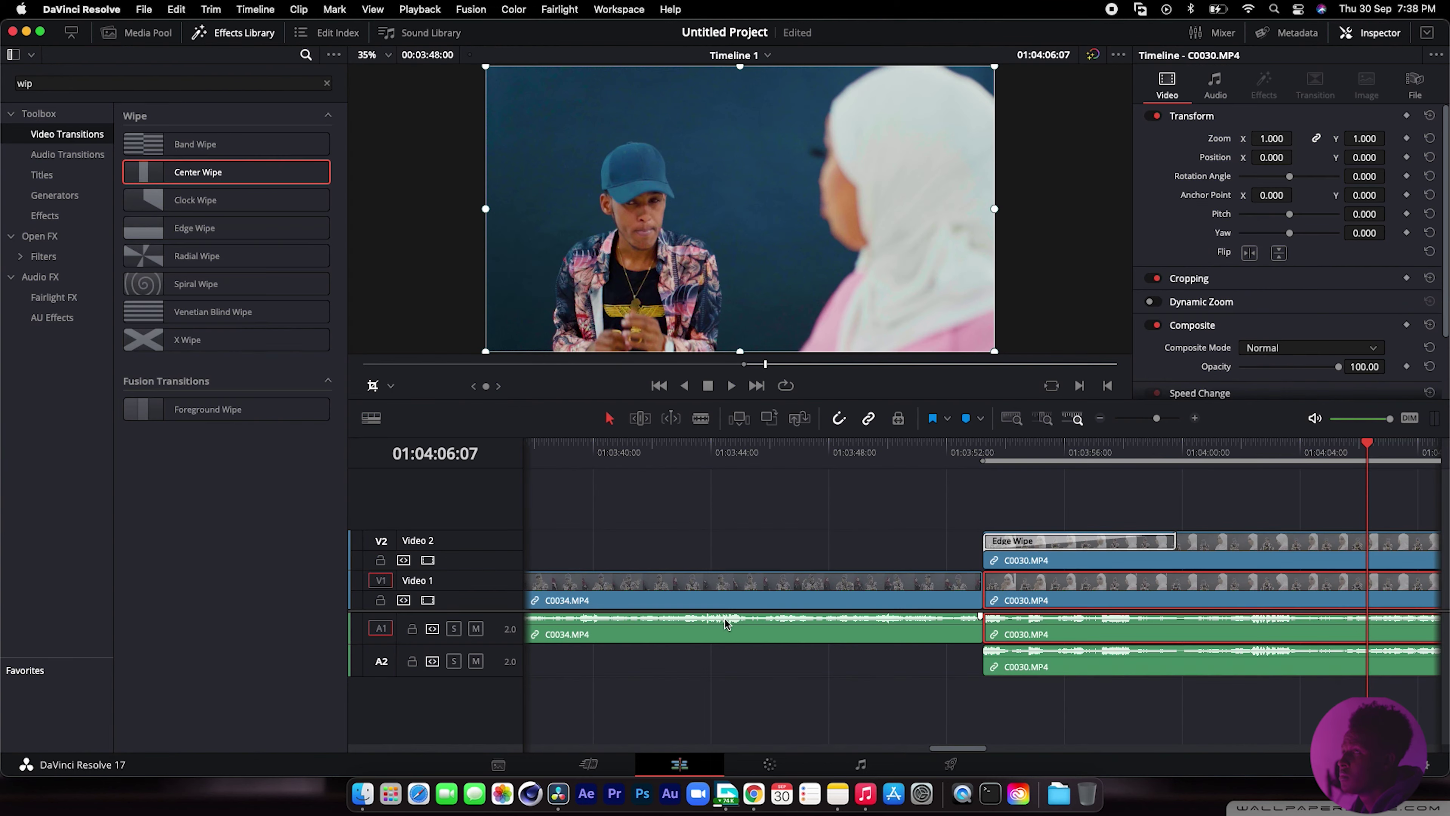
left_click(966, 449)
key("space")
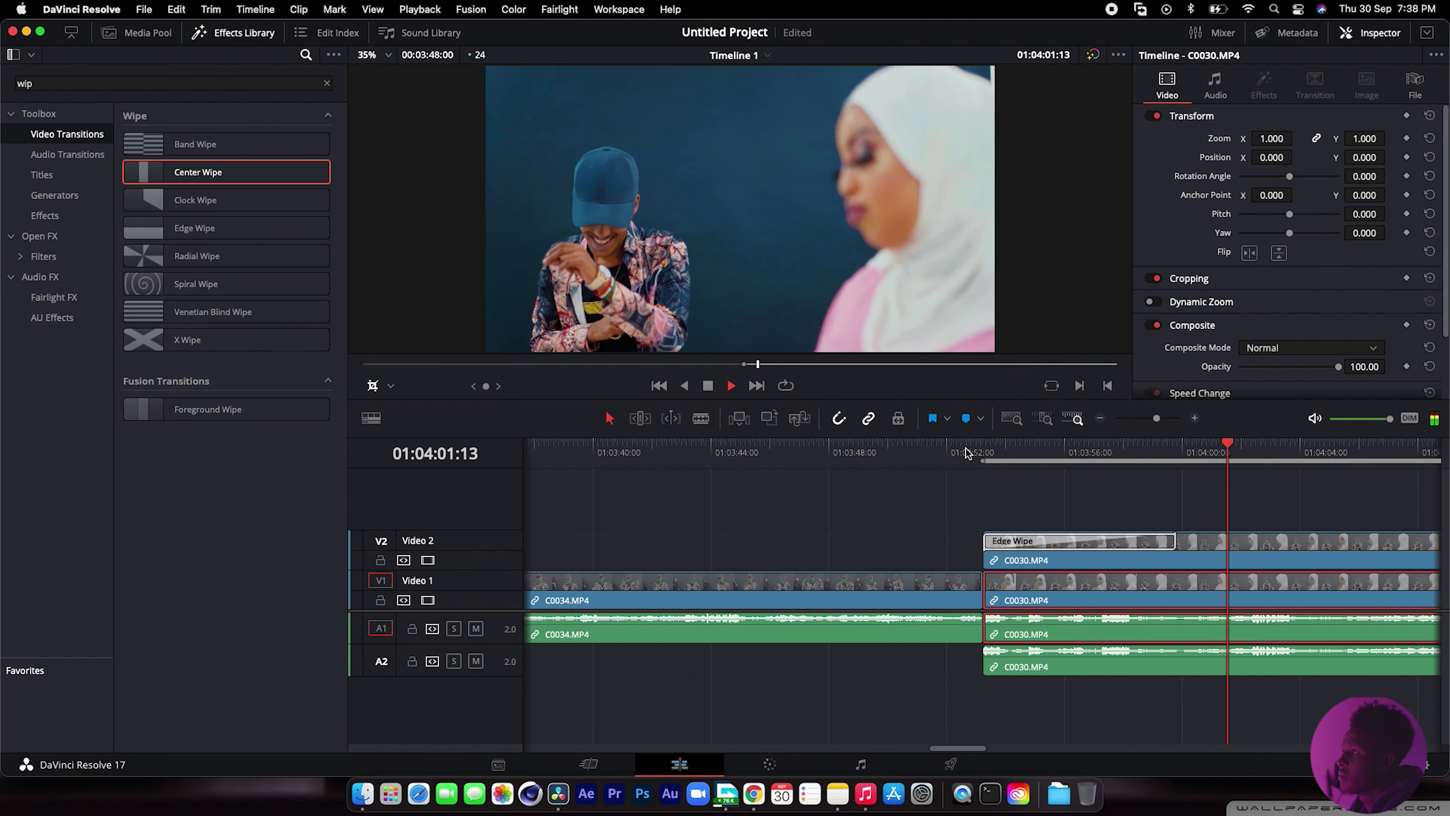
Stop playback and, on the Color page, add a serial node after the final node and lower its saturation to 37.80.
key("space")
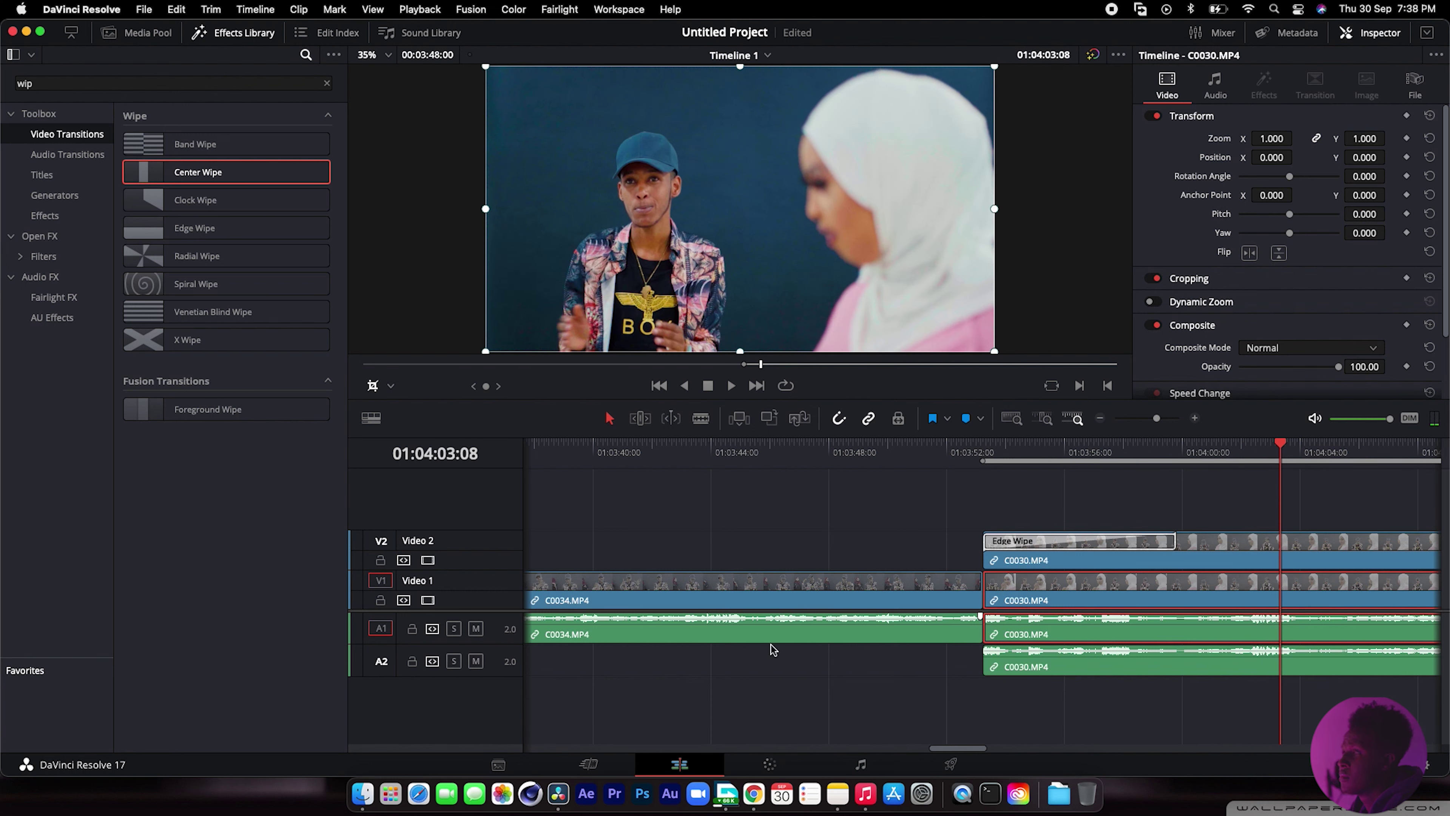
left_click(769, 764)
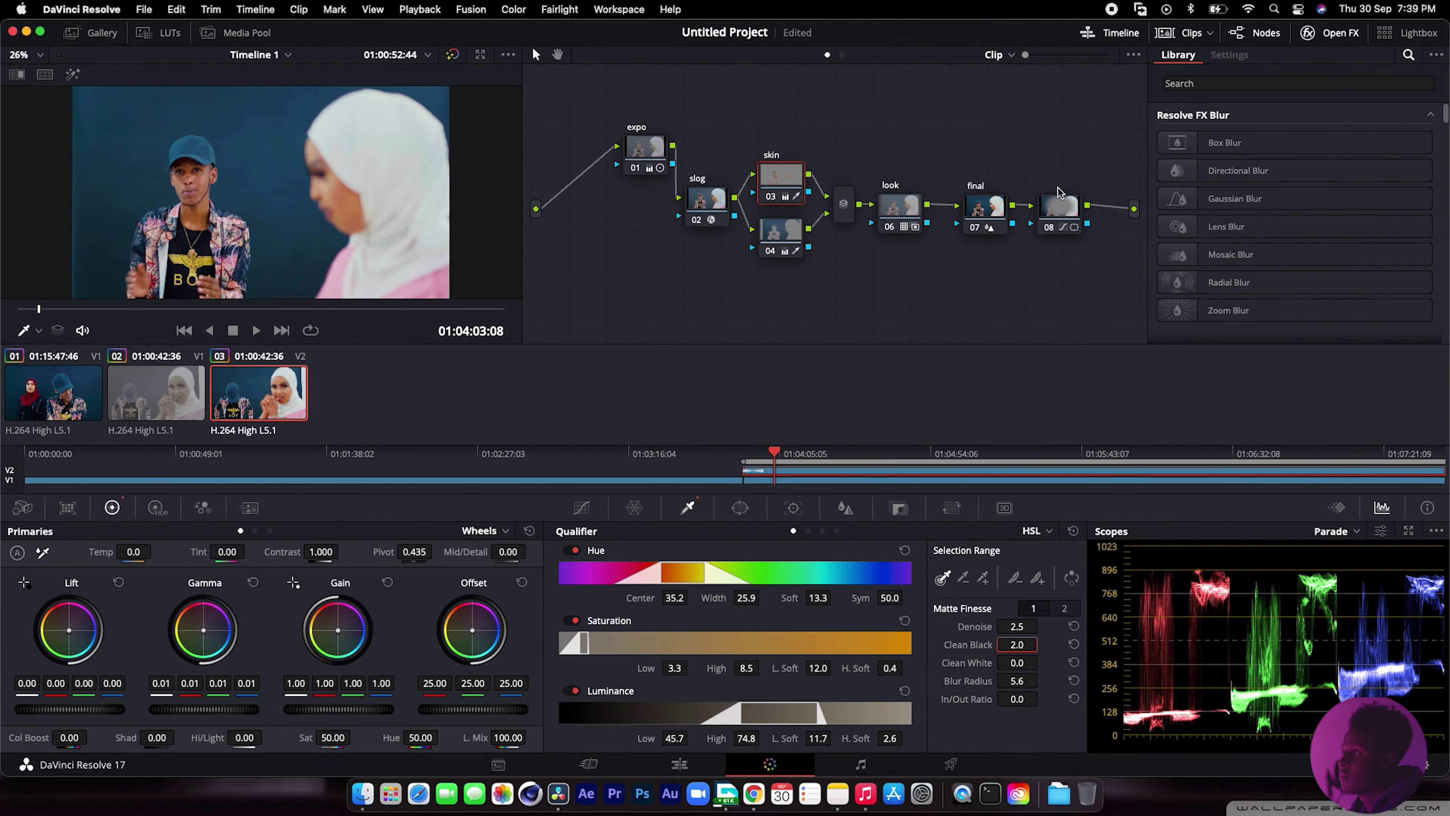
left_click_drag(982, 210, 959, 212)
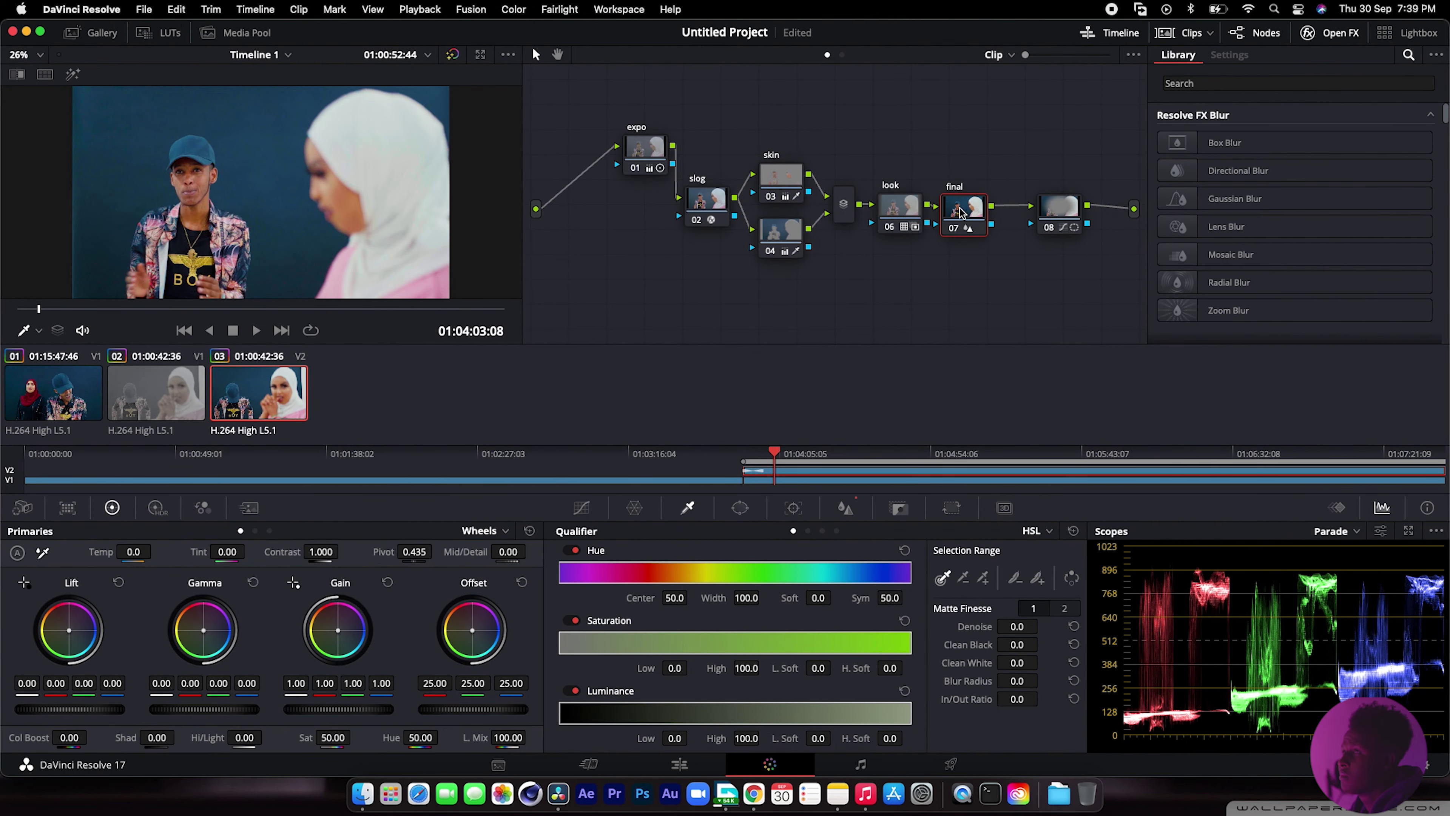
key("super+s")
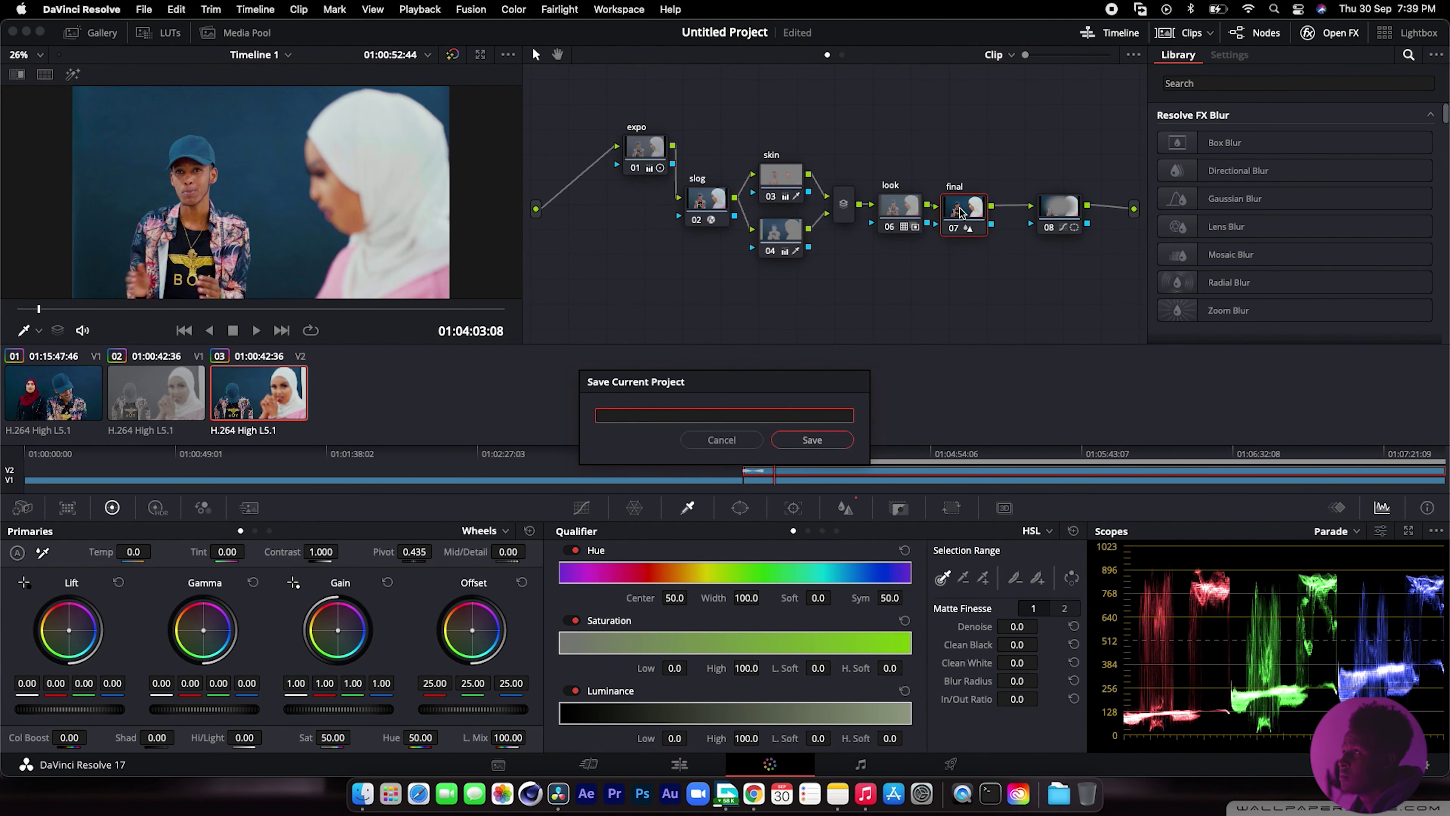
left_click(713, 441)
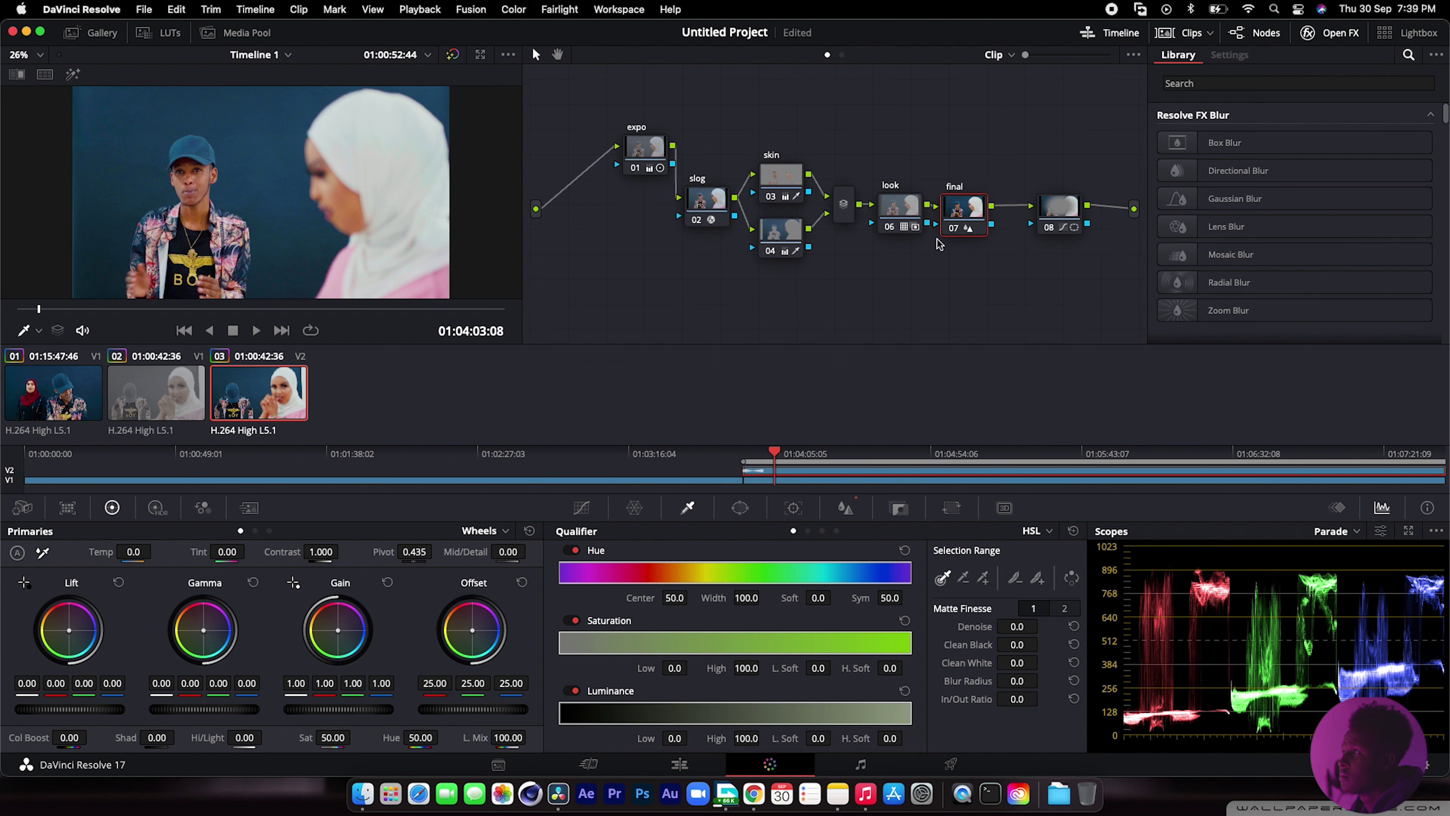
key("alt+s")
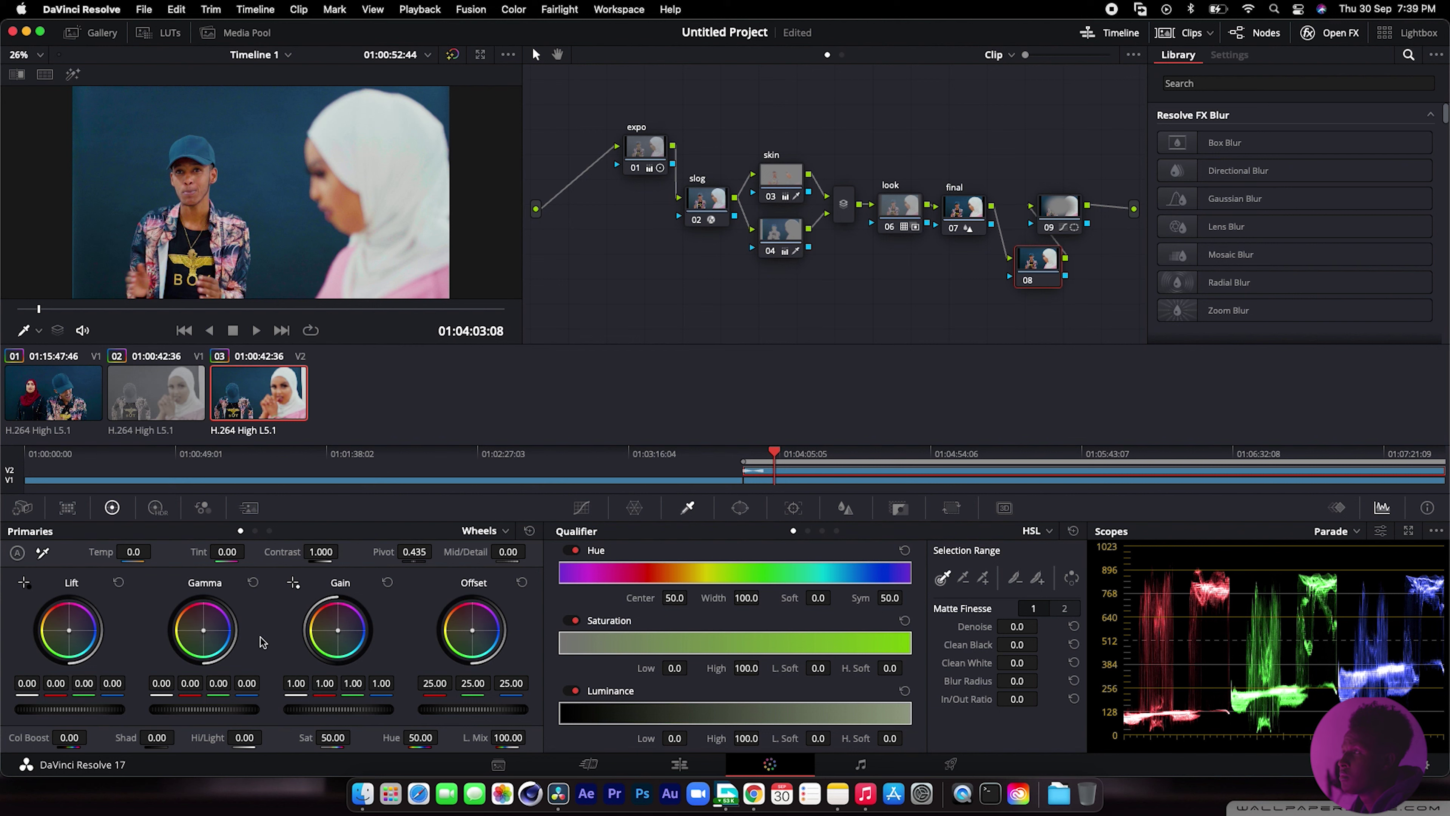
mouse_move(289, 737)
left_mouse_down()
mouse_move(262, 738)
mouse_move(275, 737)
left_mouse_up()
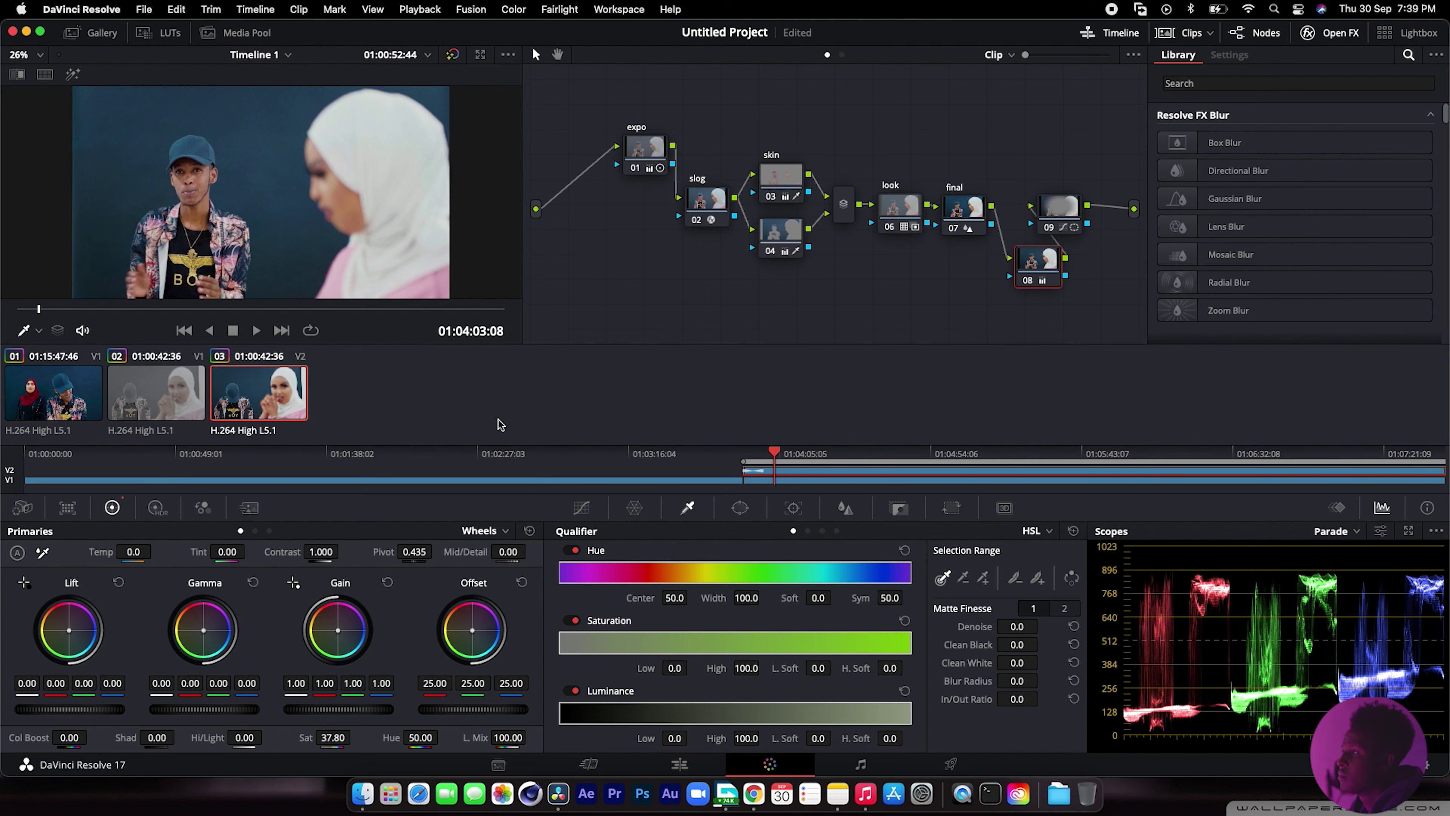
Review the desaturated grade on the Edit page by playing the edge wipe from just before C0030.MP4 and stopping partway through.
left_click(681, 763)
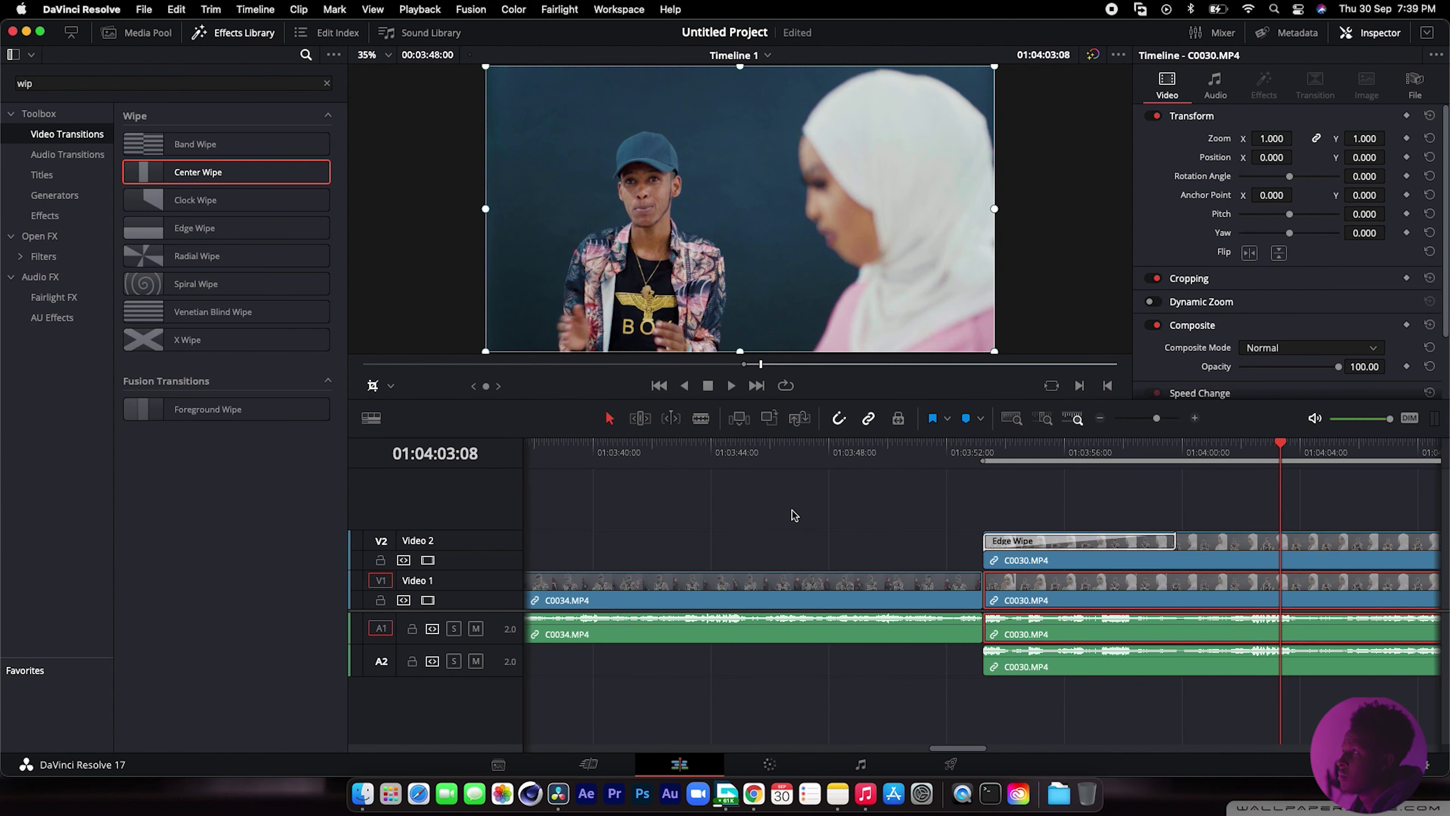
left_click(964, 442)
key("space")
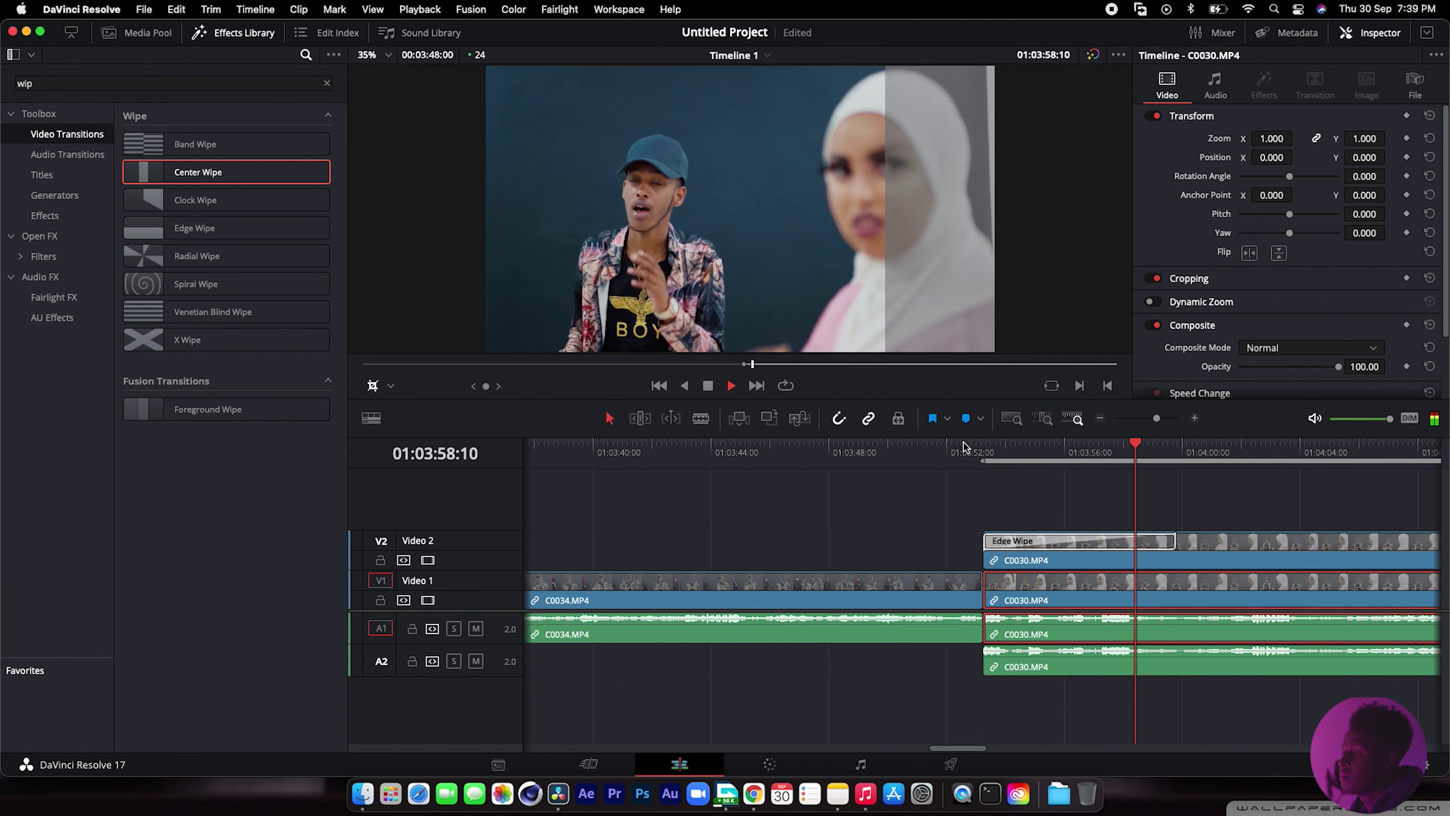
key("space")
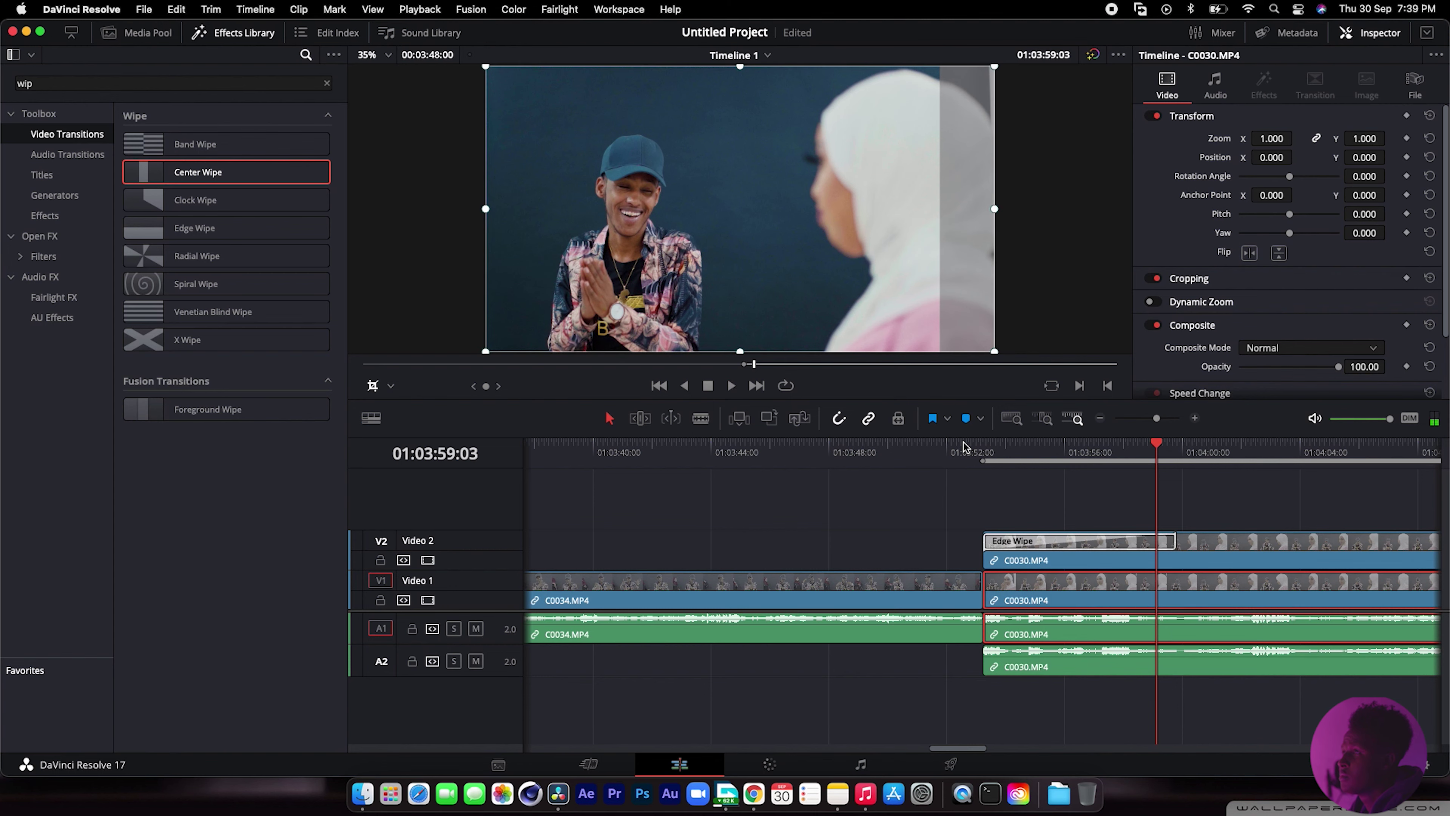